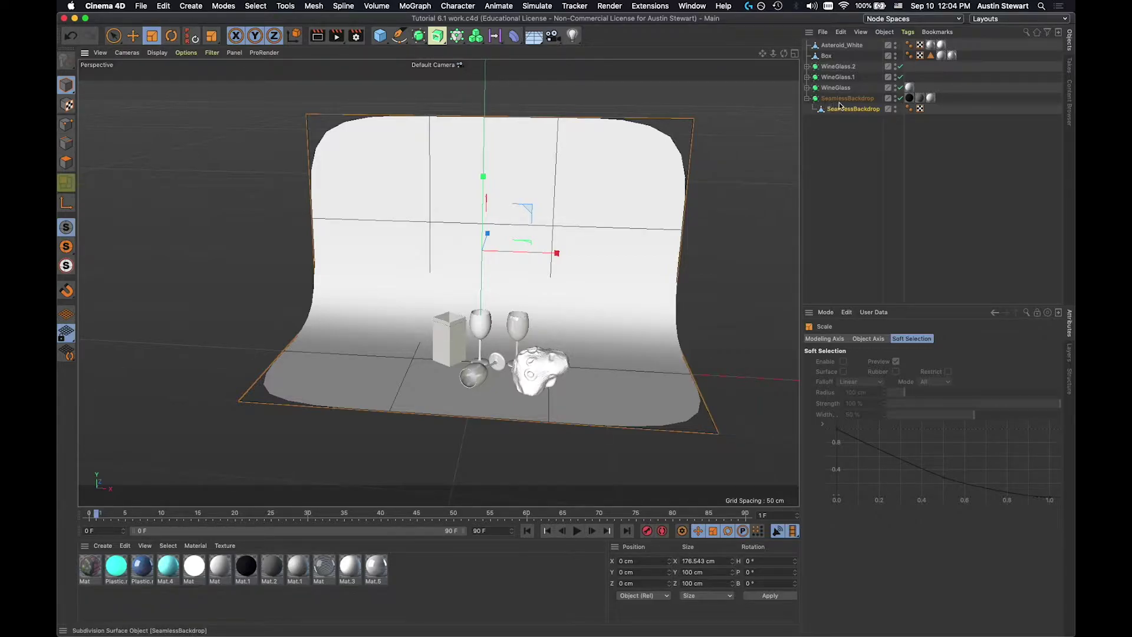
# Enlarge the SeamlessBackdrop mesh to about 190 cm in X and 124 cm in Z with its subdivision temporarily disabled.
pyautogui.click(900, 99)
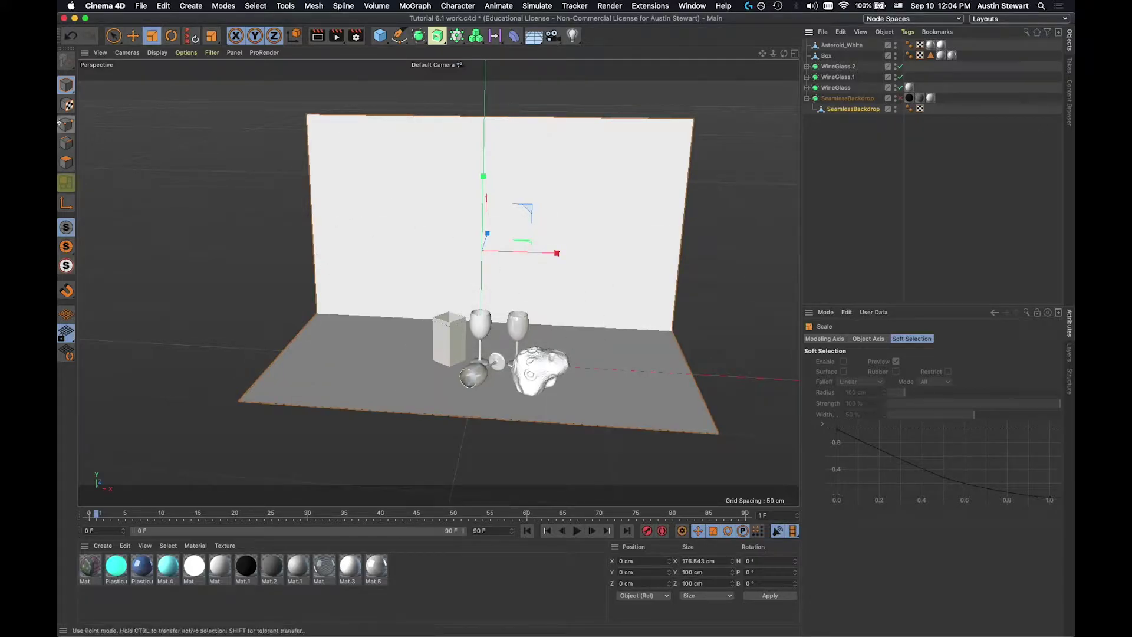
pyautogui.click(66, 165)
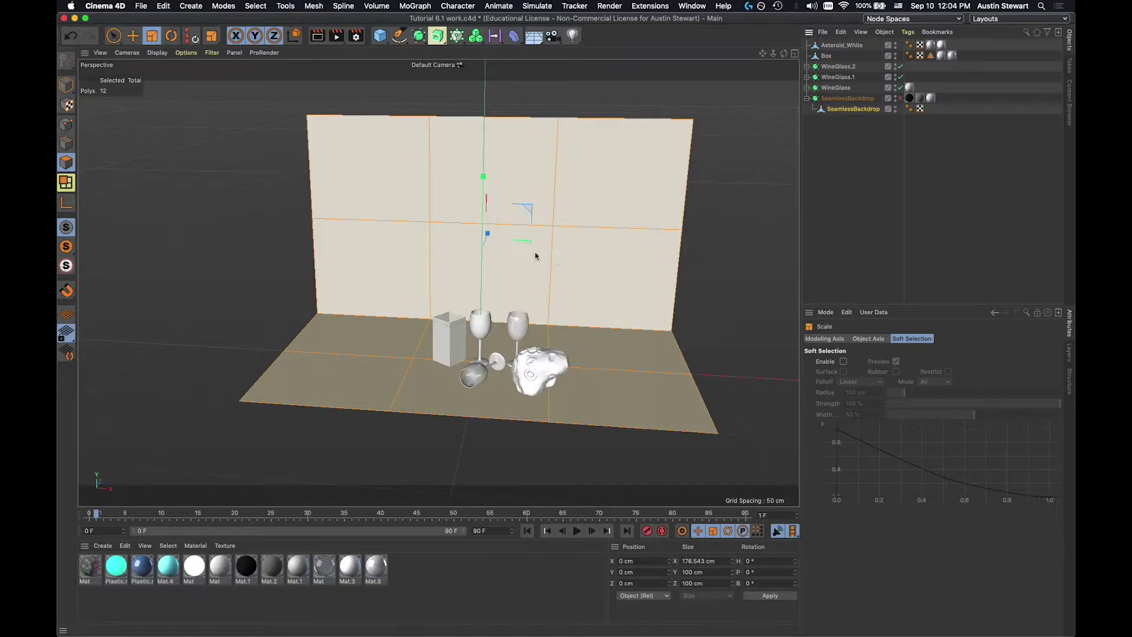
pyautogui.moveTo(556, 253)
pyautogui.mouseDown()
pyautogui.moveTo(614, 252)
pyautogui.moveTo(562, 256)
pyautogui.mouseUp()
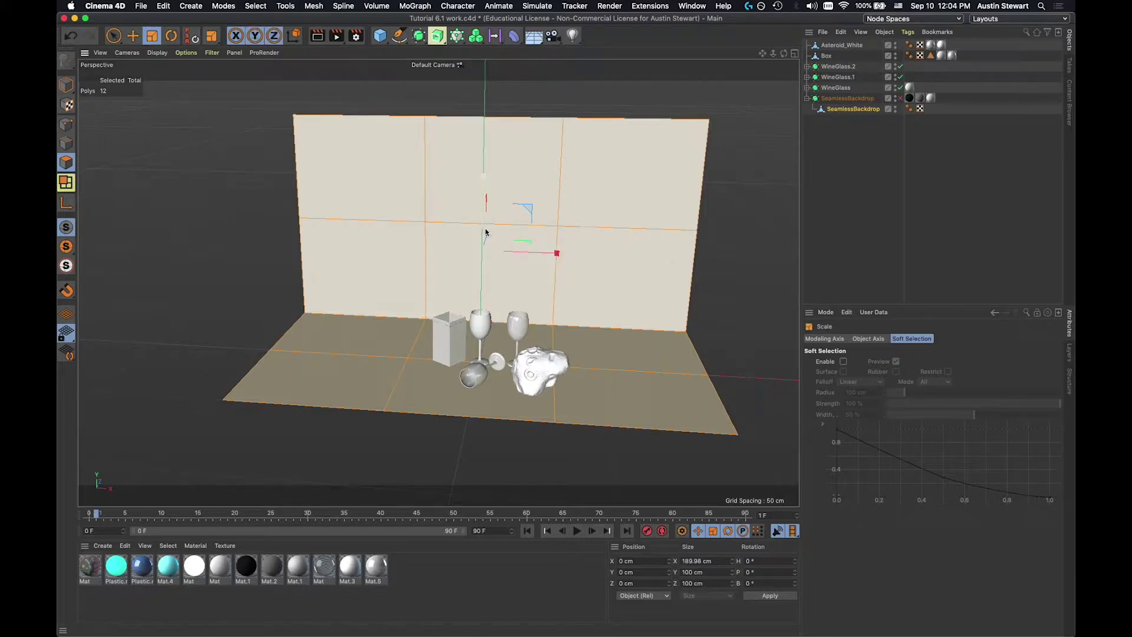
pyautogui.moveTo(487, 234)
pyautogui.mouseDown()
pyautogui.moveTo(498, 217)
pyautogui.moveTo(493, 228)
pyautogui.mouseUp()
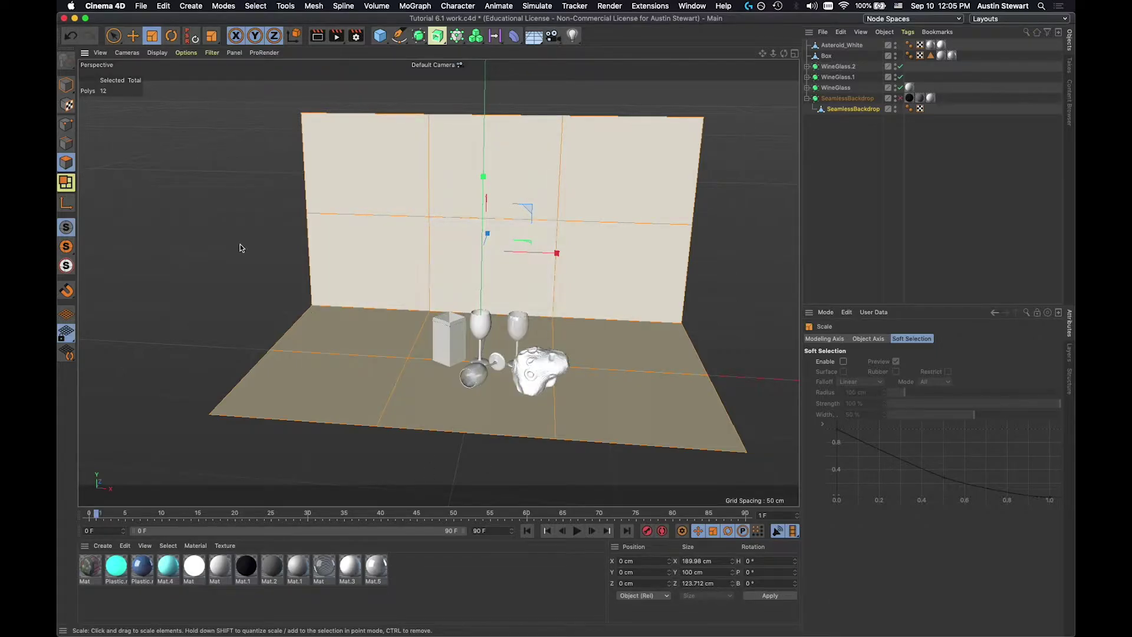
pyautogui.click(66, 85)
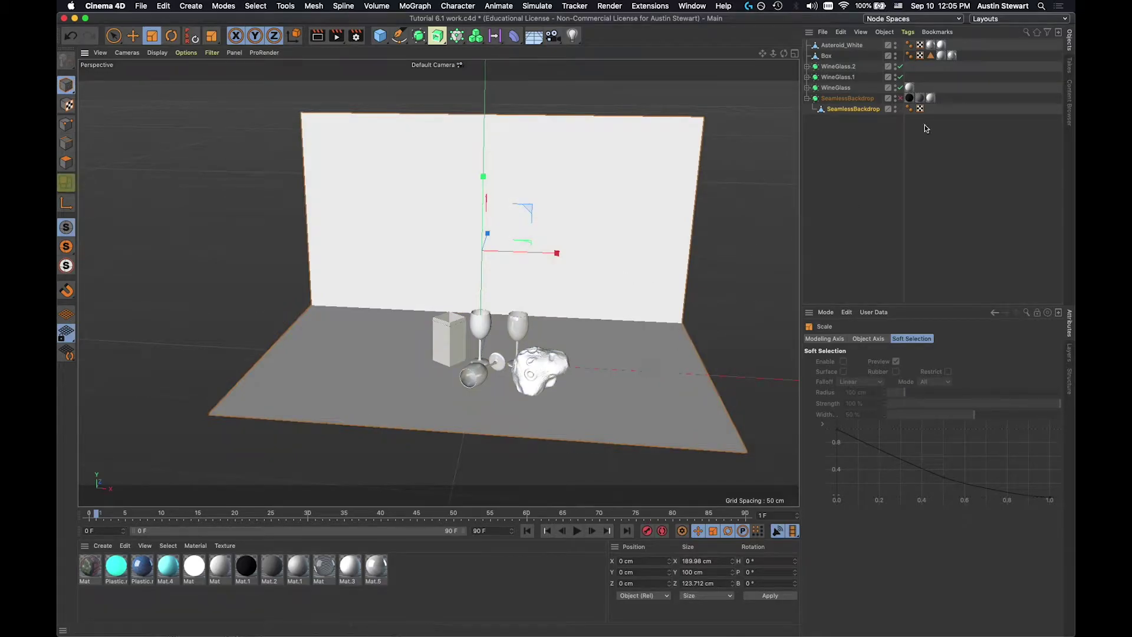
pyautogui.click(900, 98)
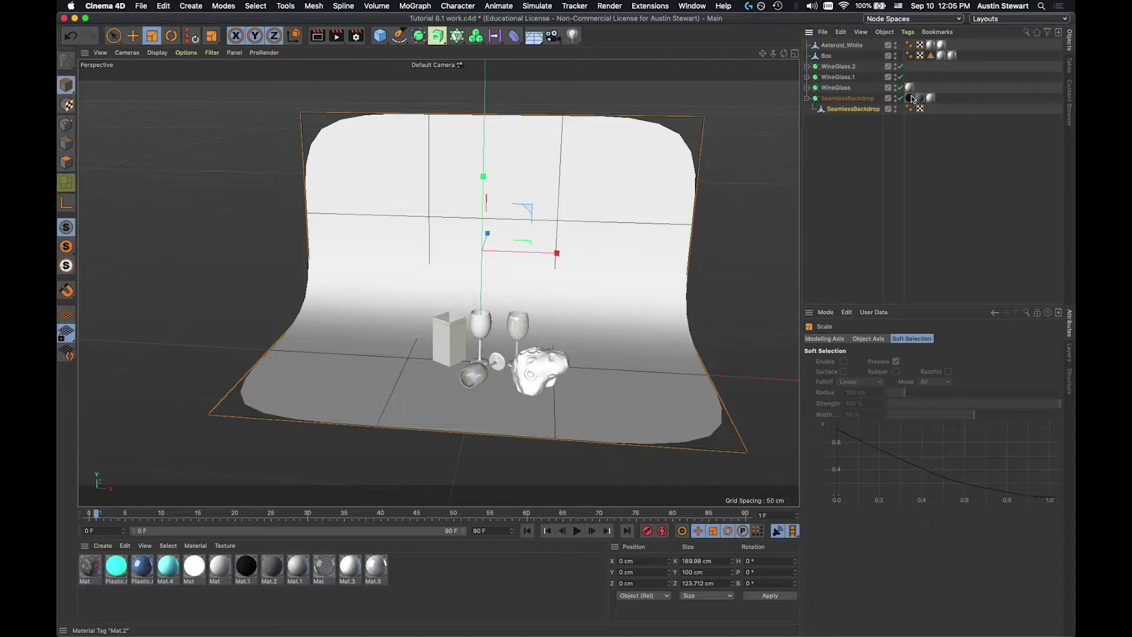
# Examine the material tags assigned to the SeamlessBackdrop and the Asteroid_White object.
pyautogui.moveTo(912, 98); pyautogui.dragTo(950, 102)
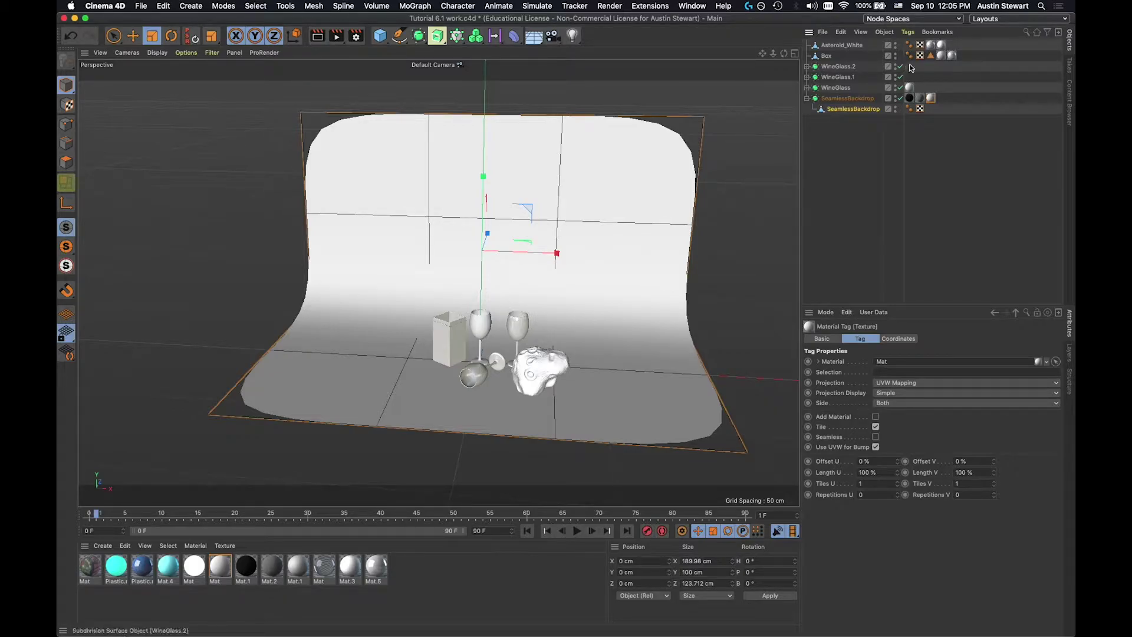
pyautogui.click(932, 46)
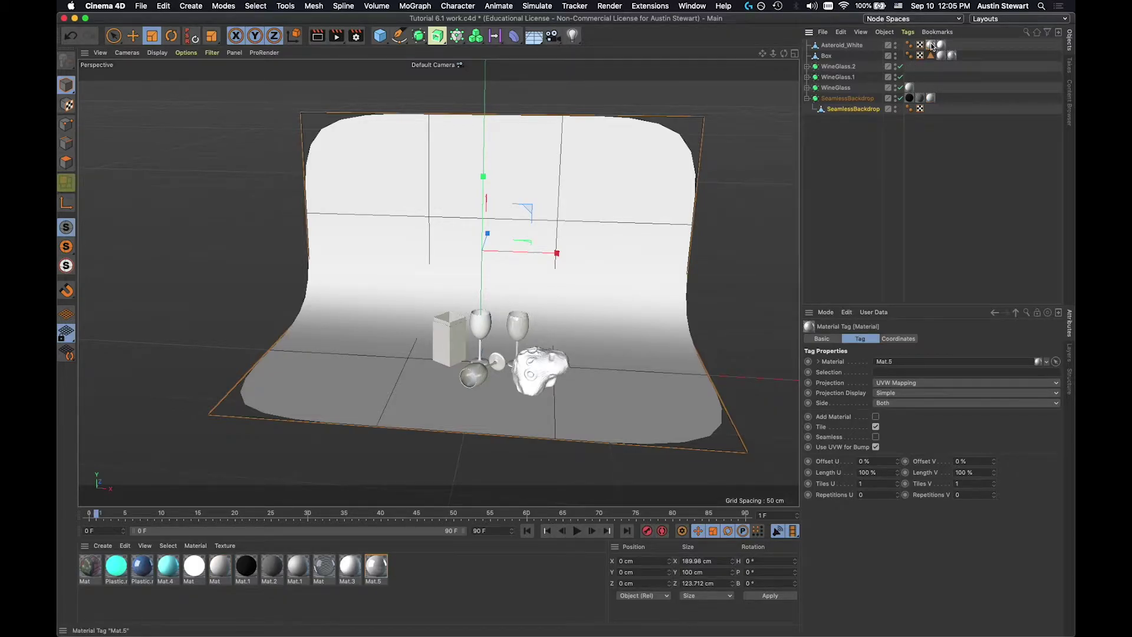
pyautogui.click(938, 45)
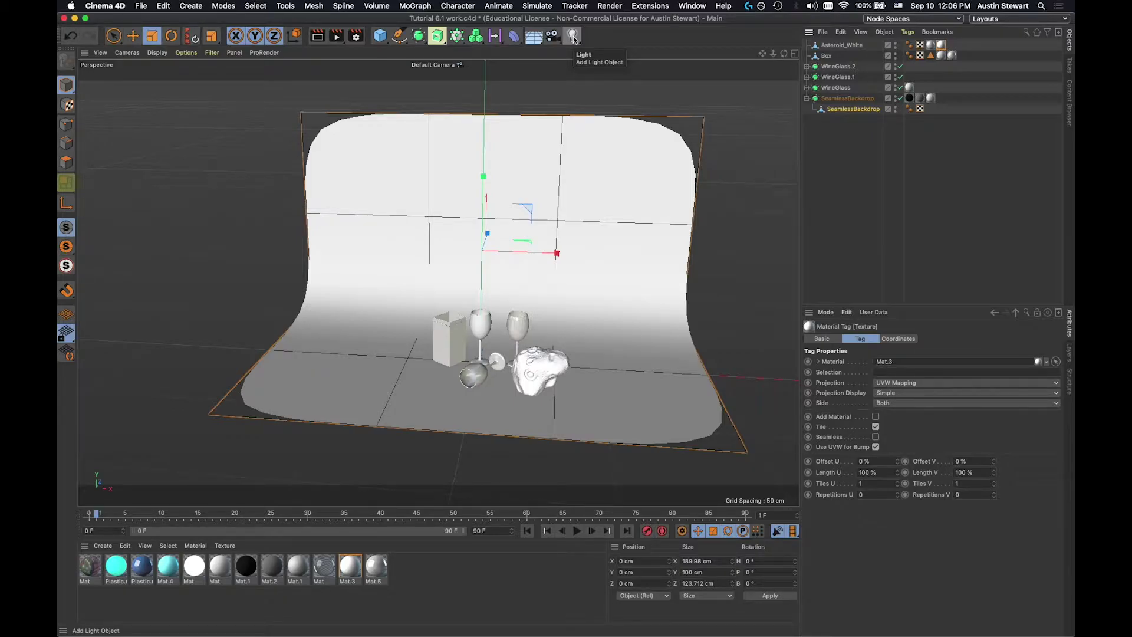
# Add an area light to the scene and preview the render in the viewport.
pyautogui.moveTo(574, 39); pyautogui.dragTo(666, 75)
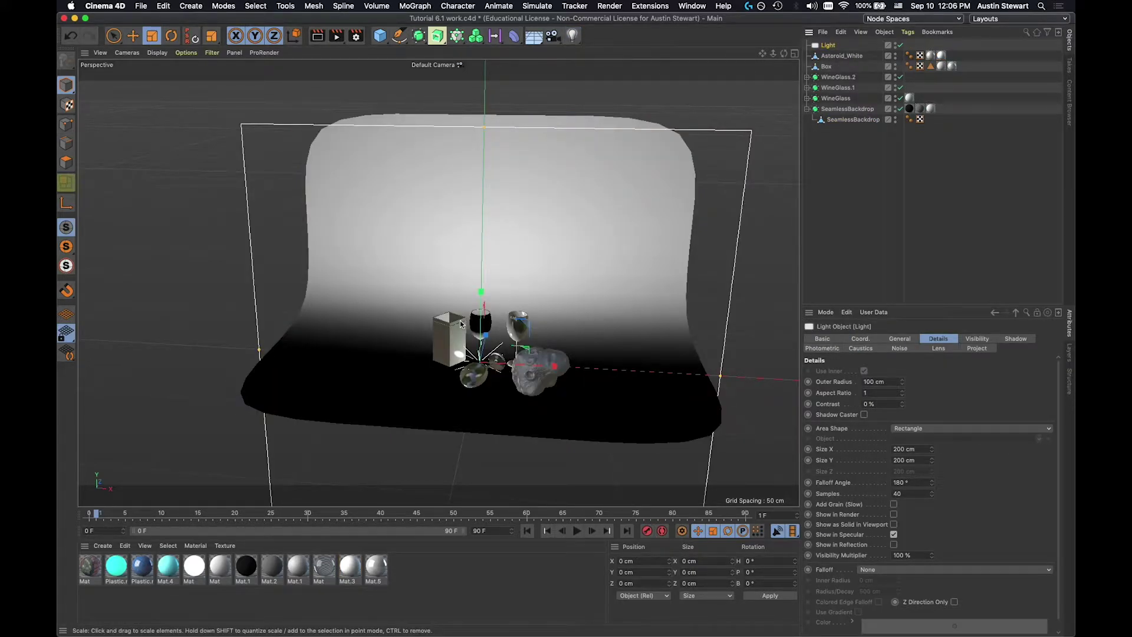
pyautogui.press('e')
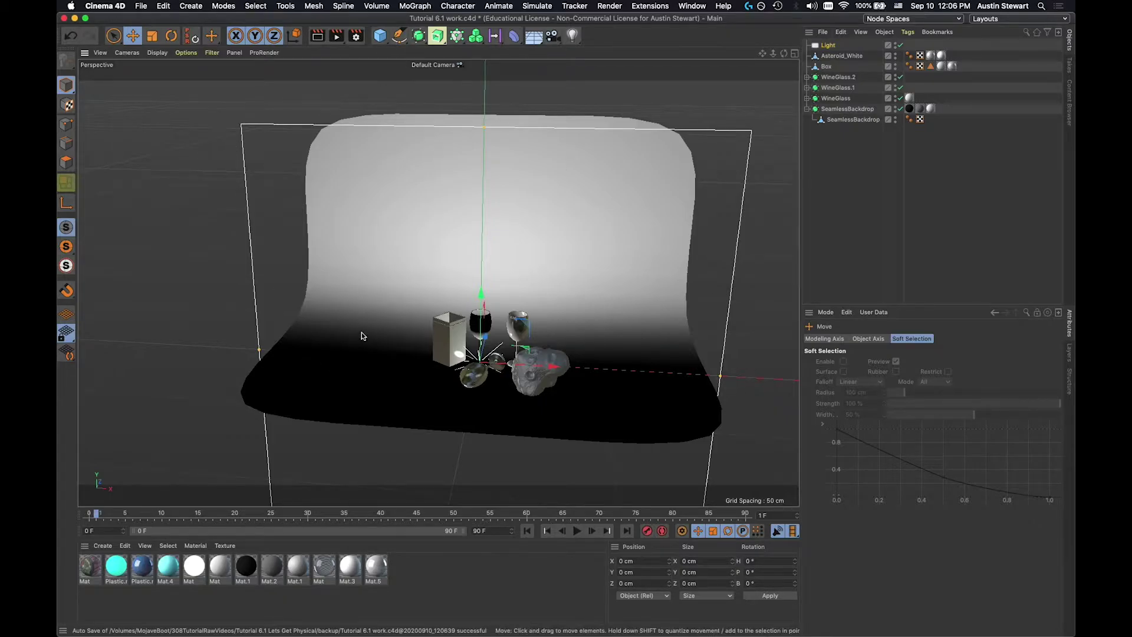
pyautogui.press('super+r')
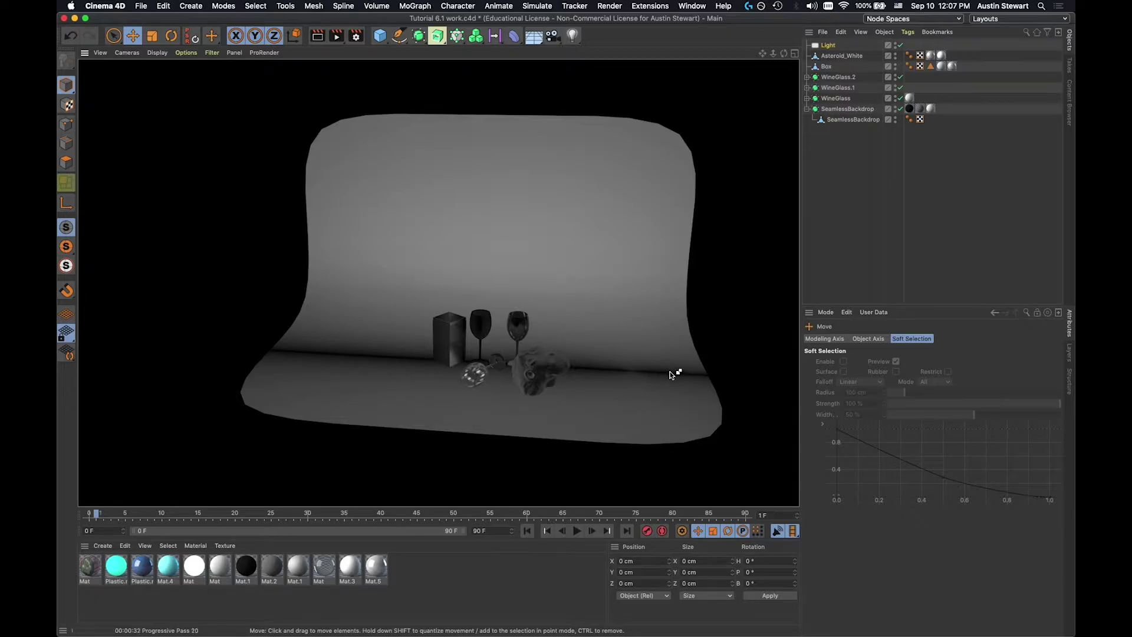
pyautogui.click(454, 250)
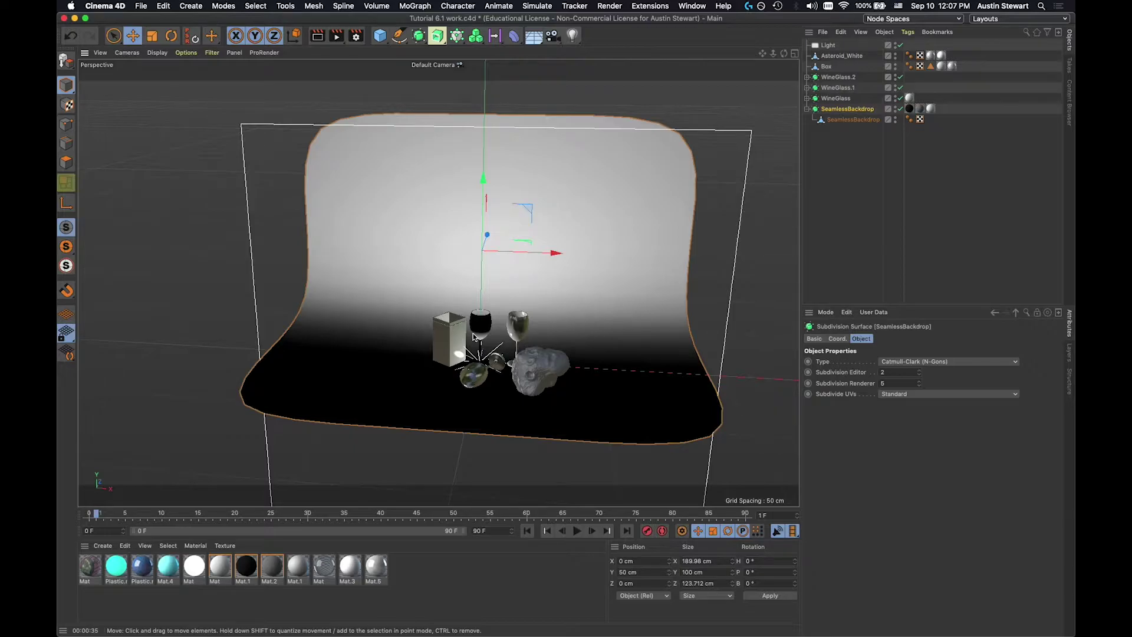
pyautogui.click(486, 234)
pyautogui.moveTo(486, 235); pyautogui.dragTo(483, 239)
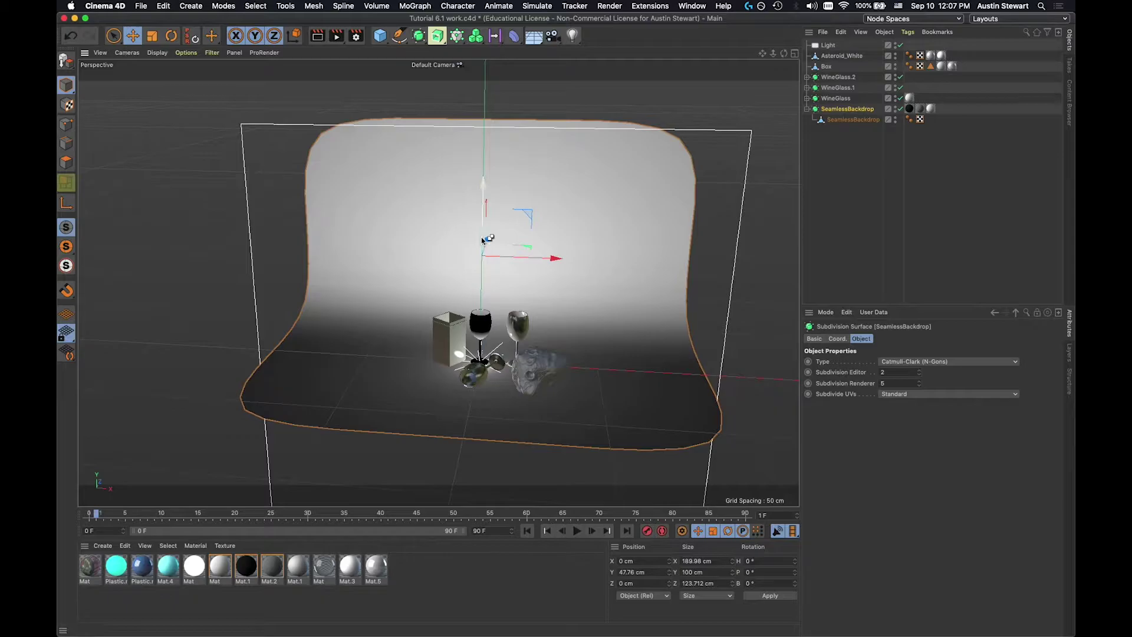
pyautogui.press('super+z')
# Try moving the area light forward to about -70 cm in Z and preview the render.
pyautogui.click(829, 45)
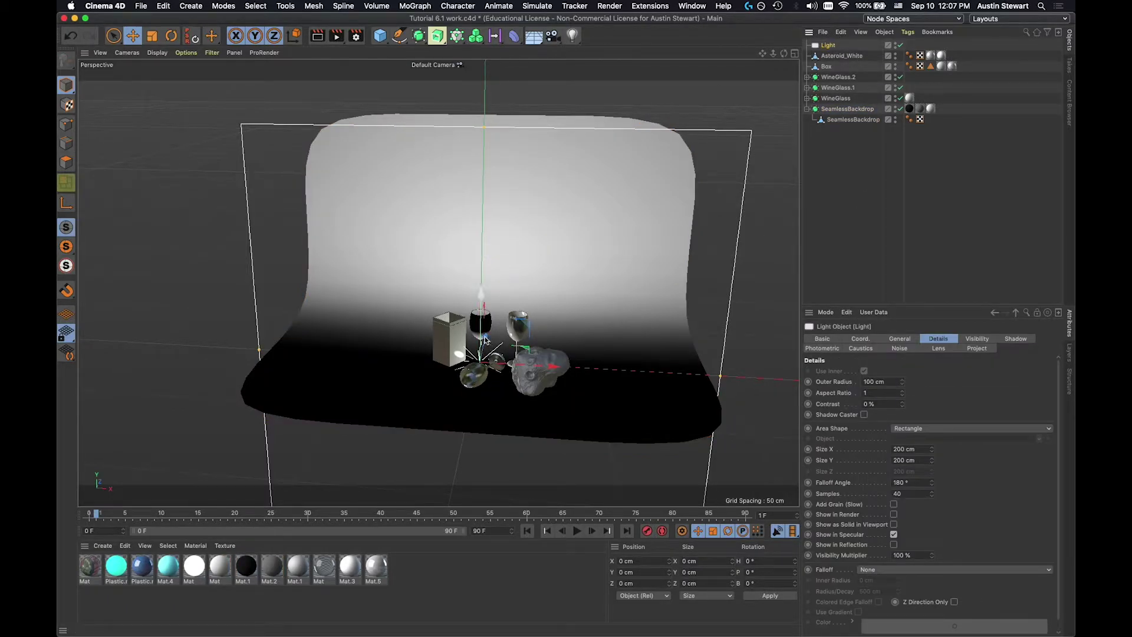
pyautogui.moveTo(487, 342); pyautogui.dragTo(458, 412)
pyautogui.hotkey('ctrl', 'r')
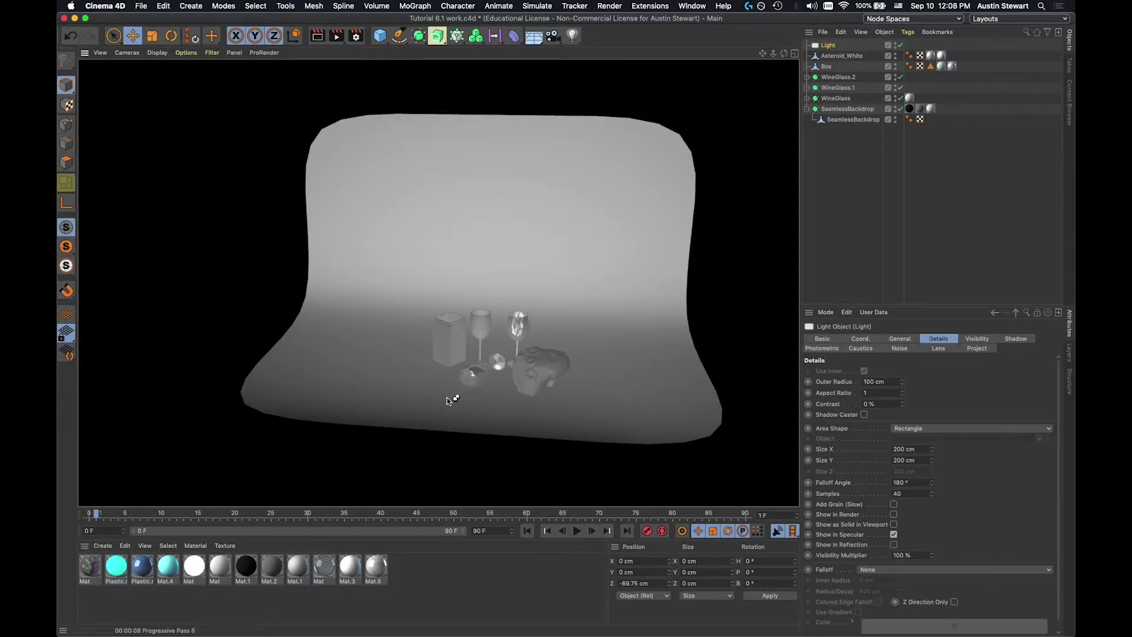
pyautogui.press('super+z')
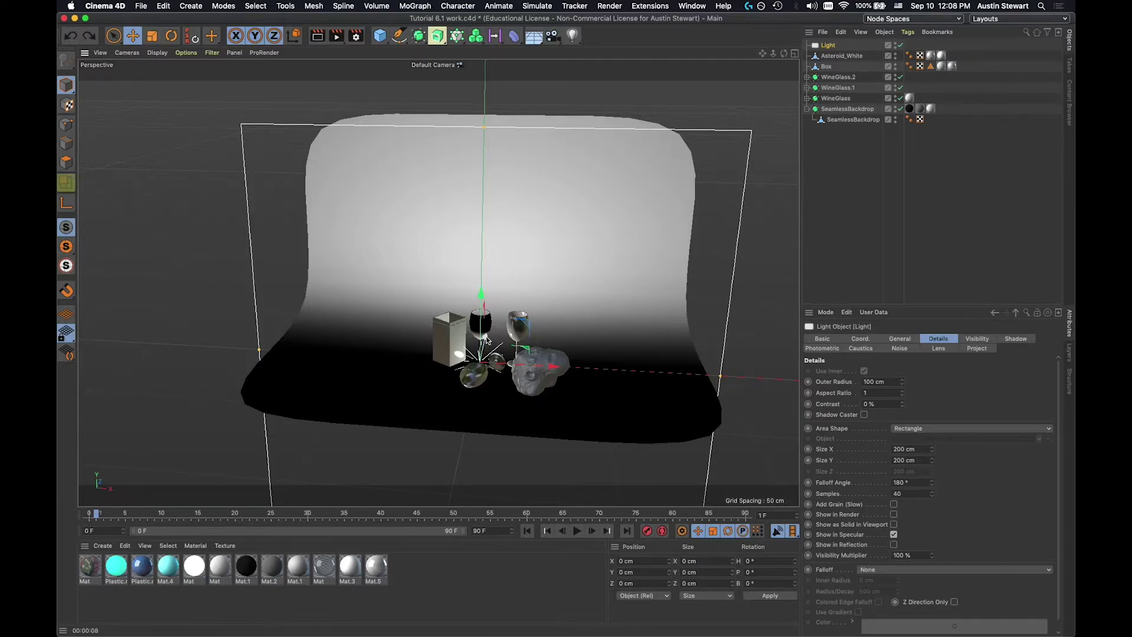
# Resize the area light to about 18 × 135 cm and place it in front of the backdrop at about Y 52 cm, Z -99 cm.
pyautogui.moveTo(487, 339)
pyautogui.mouseDown()
pyautogui.moveTo(476, 354)
pyautogui.moveTo(475, 326)
pyautogui.mouseUp()
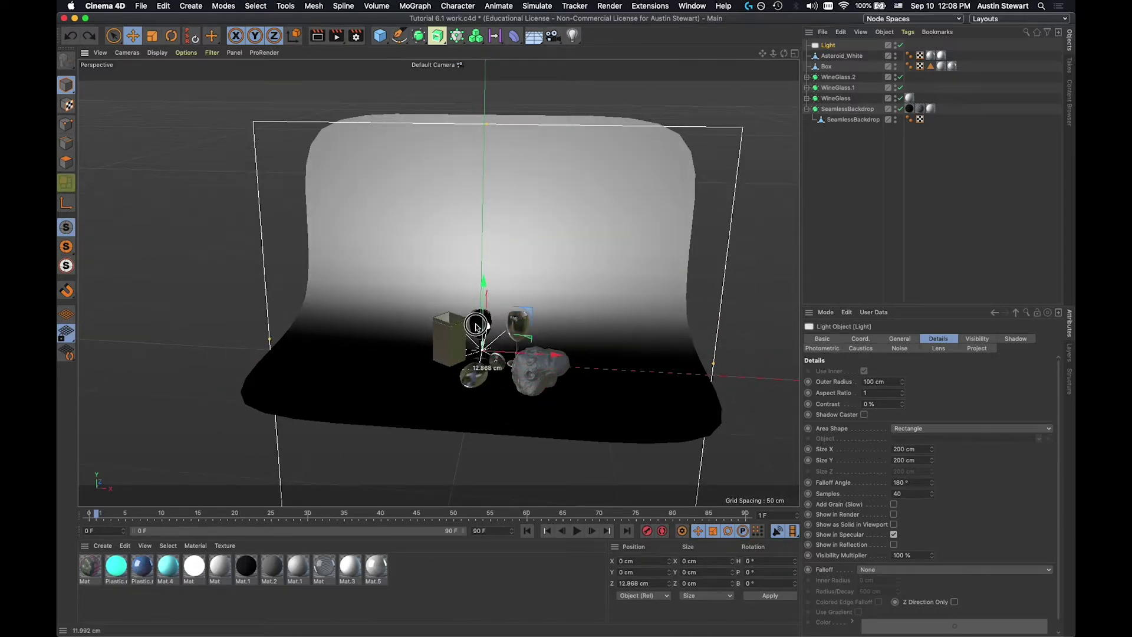
pyautogui.moveTo(475, 326); pyautogui.dragTo(477, 328)
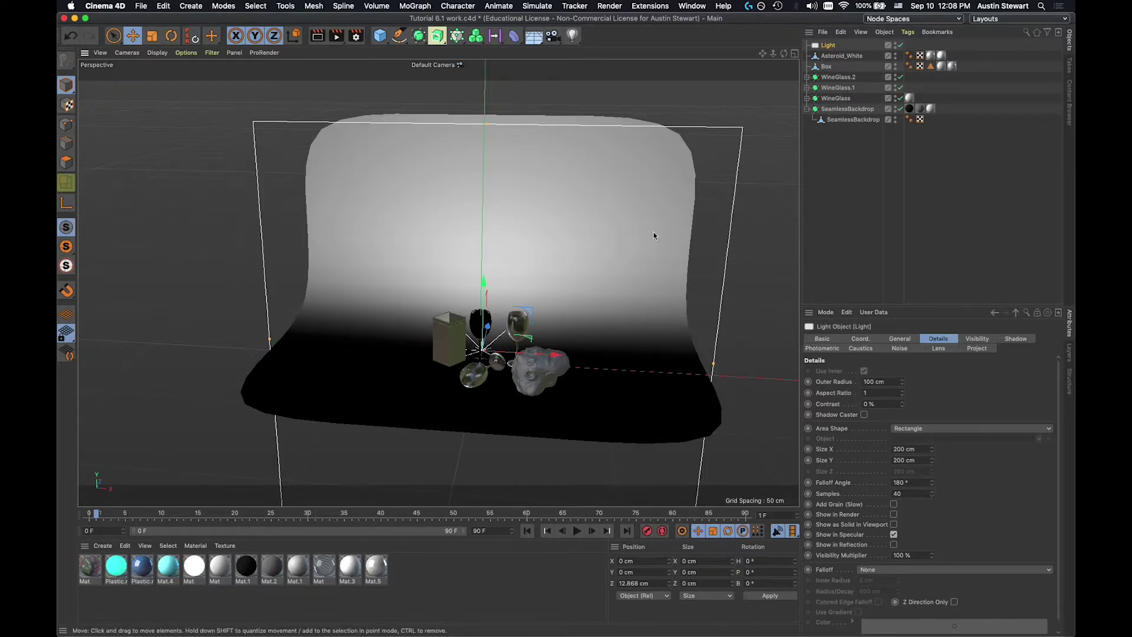
pyautogui.moveTo(713, 364); pyautogui.dragTo(505, 352)
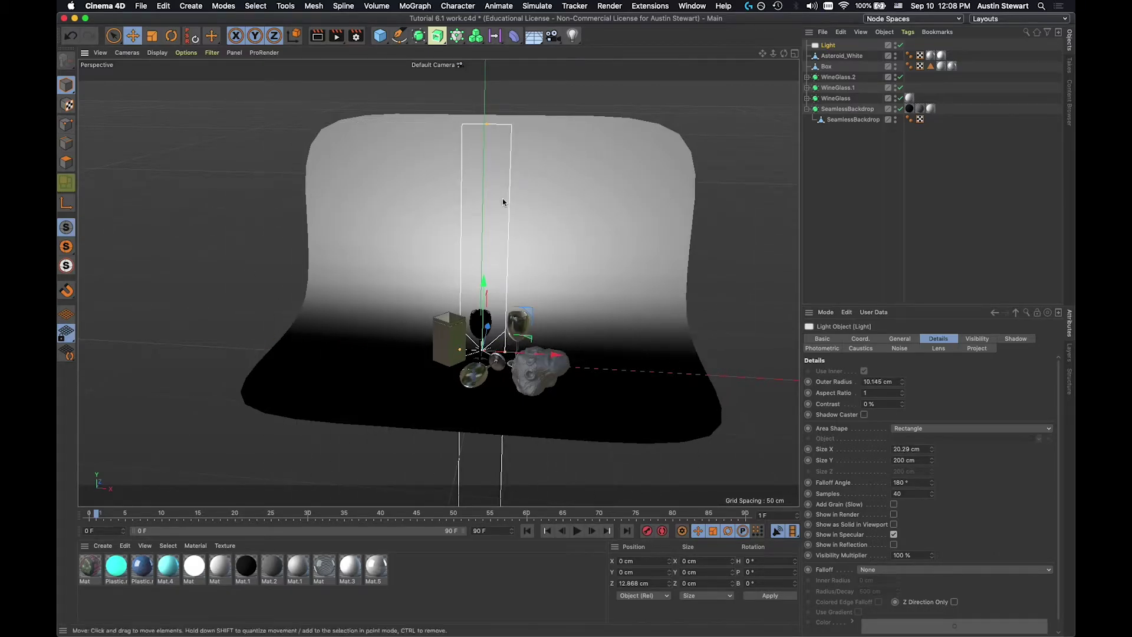
pyautogui.moveTo(486, 124); pyautogui.dragTo(488, 202)
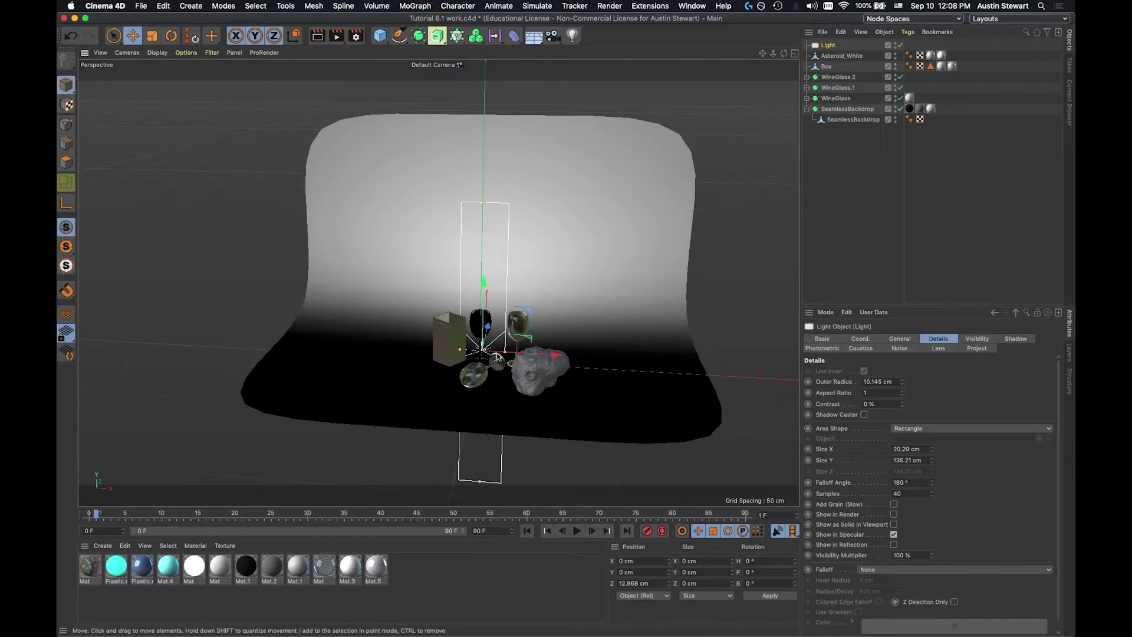
pyautogui.moveTo(507, 353); pyautogui.dragTo(353, 334)
pyautogui.moveTo(557, 339); pyautogui.dragTo(328, 350)
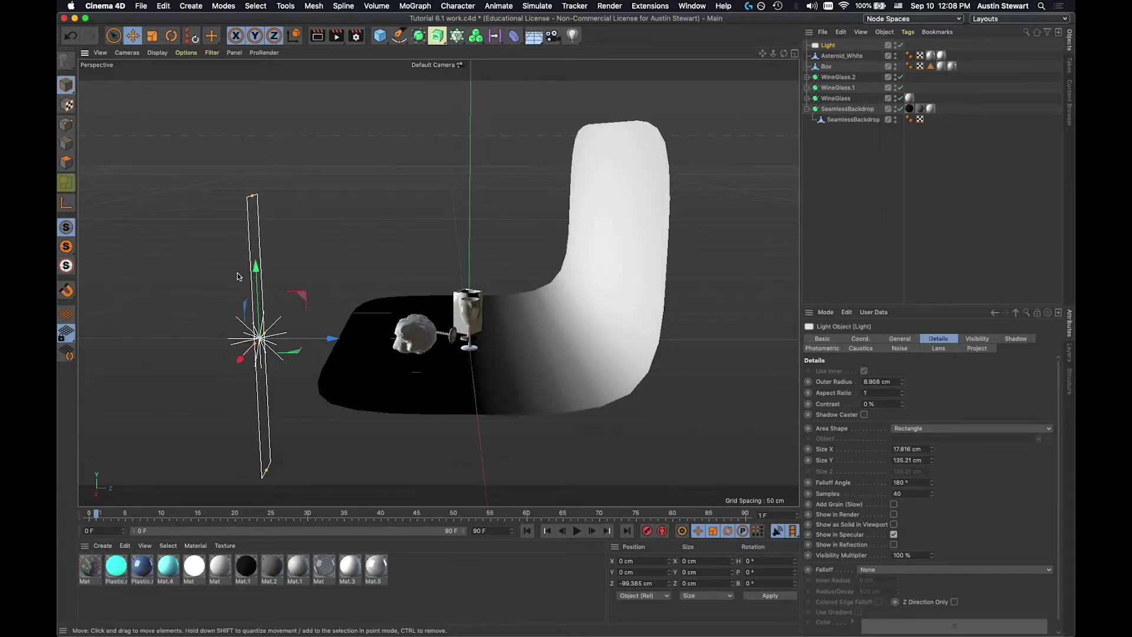
pyautogui.moveTo(254, 267)
pyautogui.mouseDown()
pyautogui.moveTo(253, 191)
pyautogui.moveTo(254, 267)
pyautogui.moveTo(260, 207)
pyautogui.moveTo(309, 94)
pyautogui.moveTo(254, 435)
pyautogui.moveTo(286, 155)
pyautogui.mouseUp()
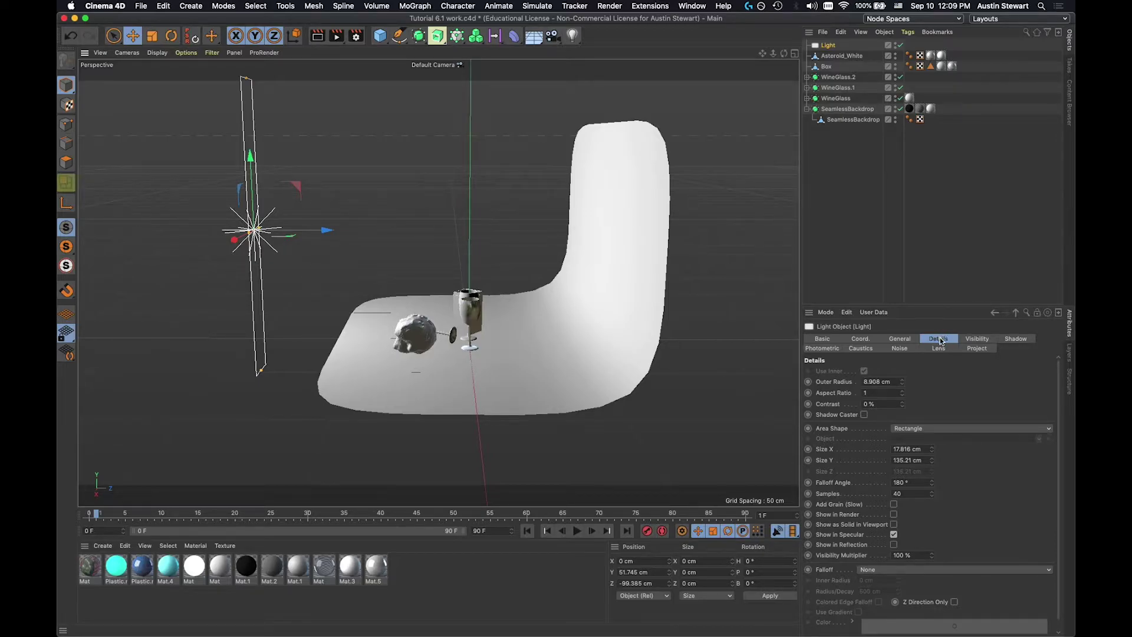
# Set the light's shadow type to Area and preview the render in the viewport.
pyautogui.click(903, 340)
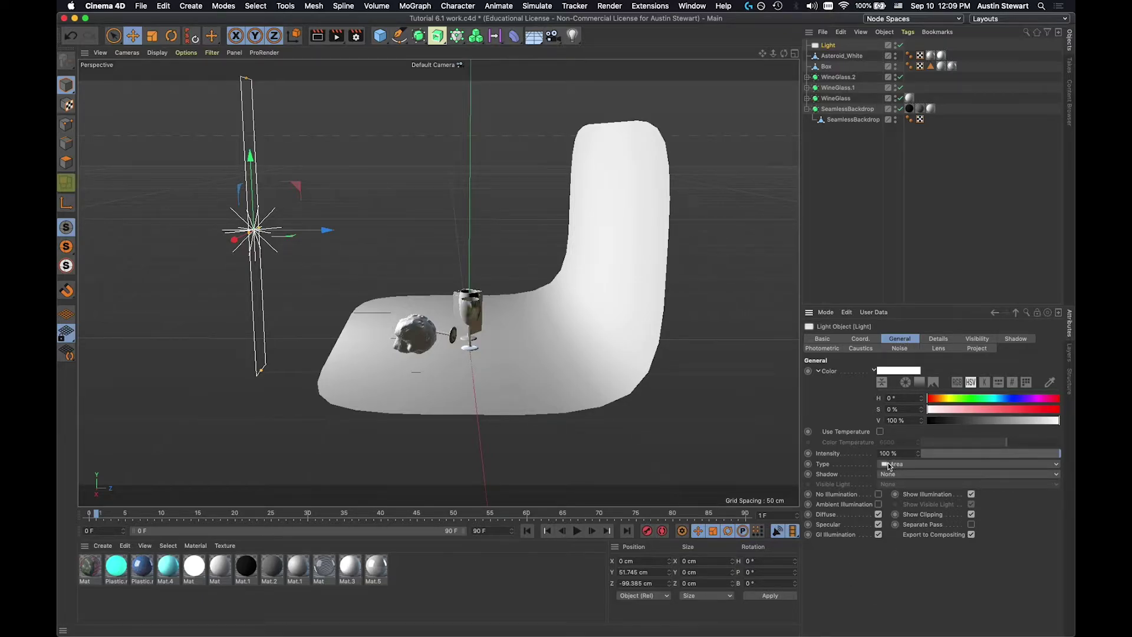
pyautogui.click(906, 474)
pyautogui.click(906, 518)
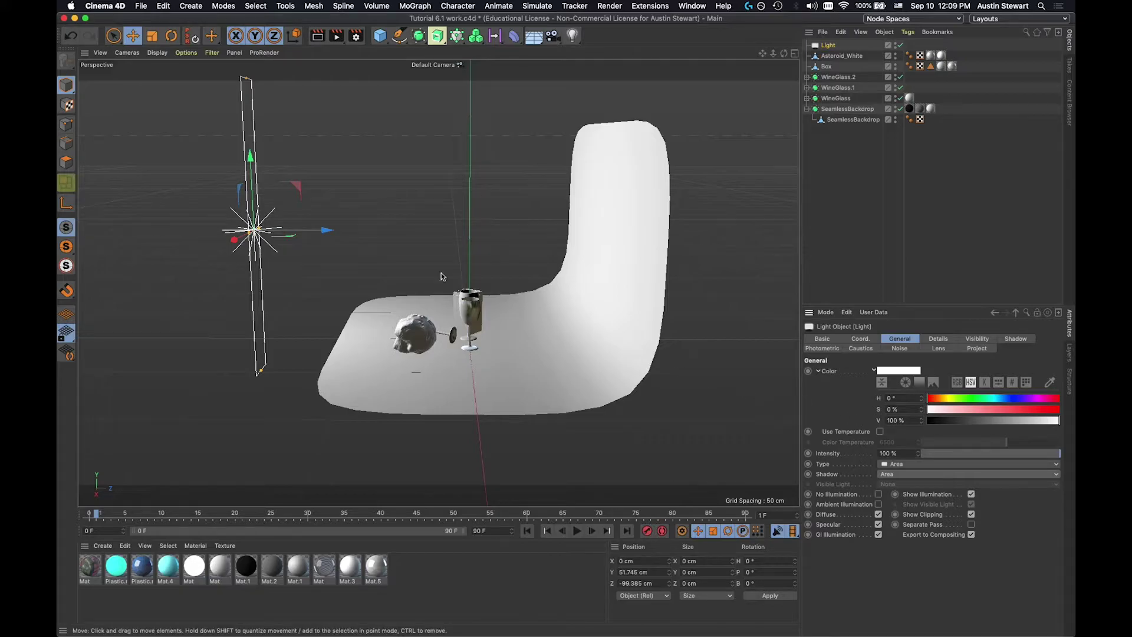
pyautogui.press('super+r')
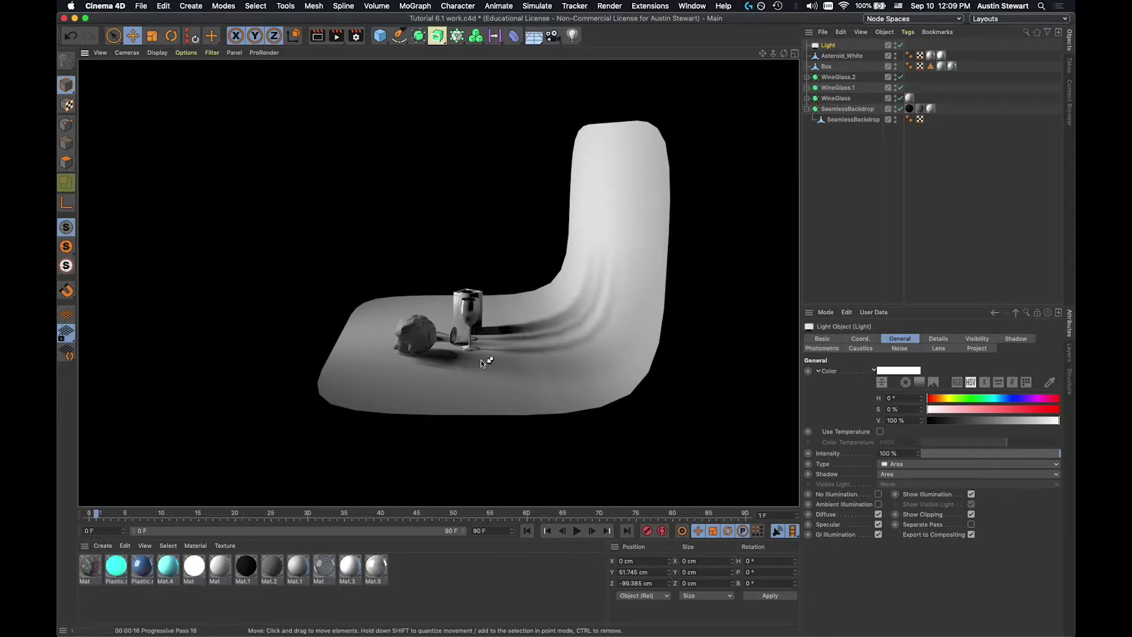
pyautogui.click(376, 338)
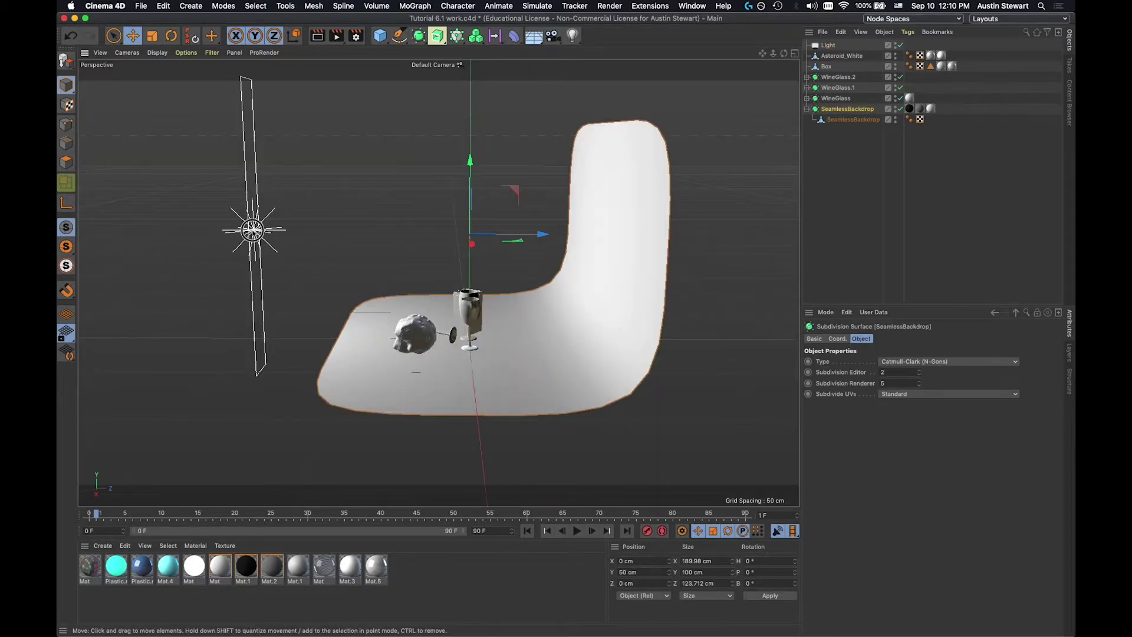
# Try moving the area light farther from the objects to about -242 cm in Z and preview its shadows.
pyautogui.click(254, 230)
pyautogui.moveTo(332, 231); pyautogui.dragTo(68, 231)
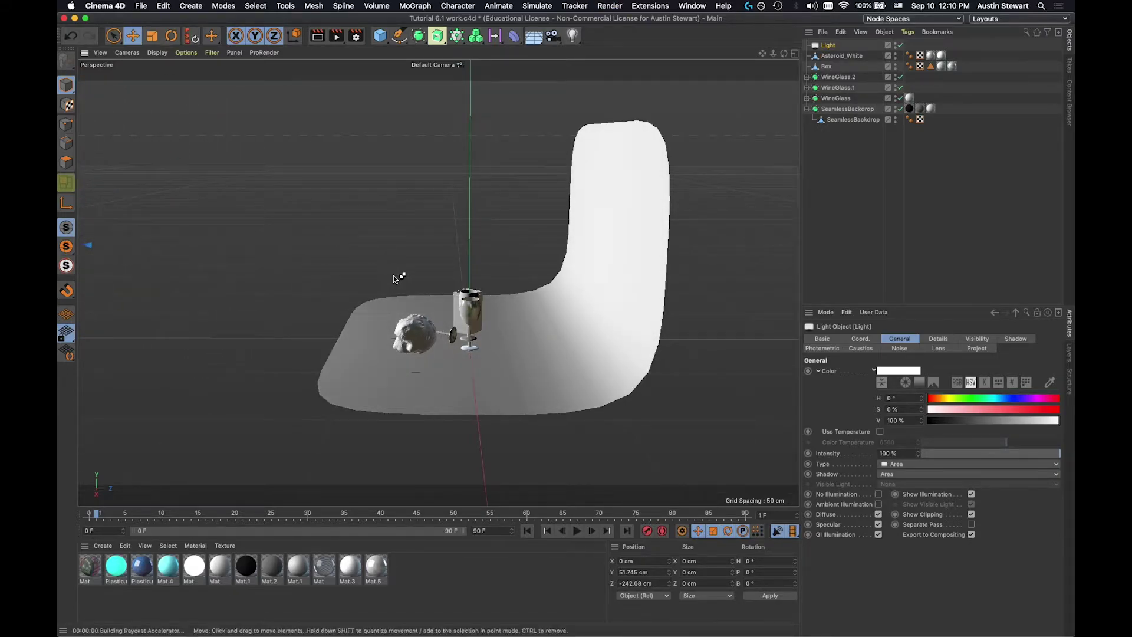
pyautogui.press('super+r')
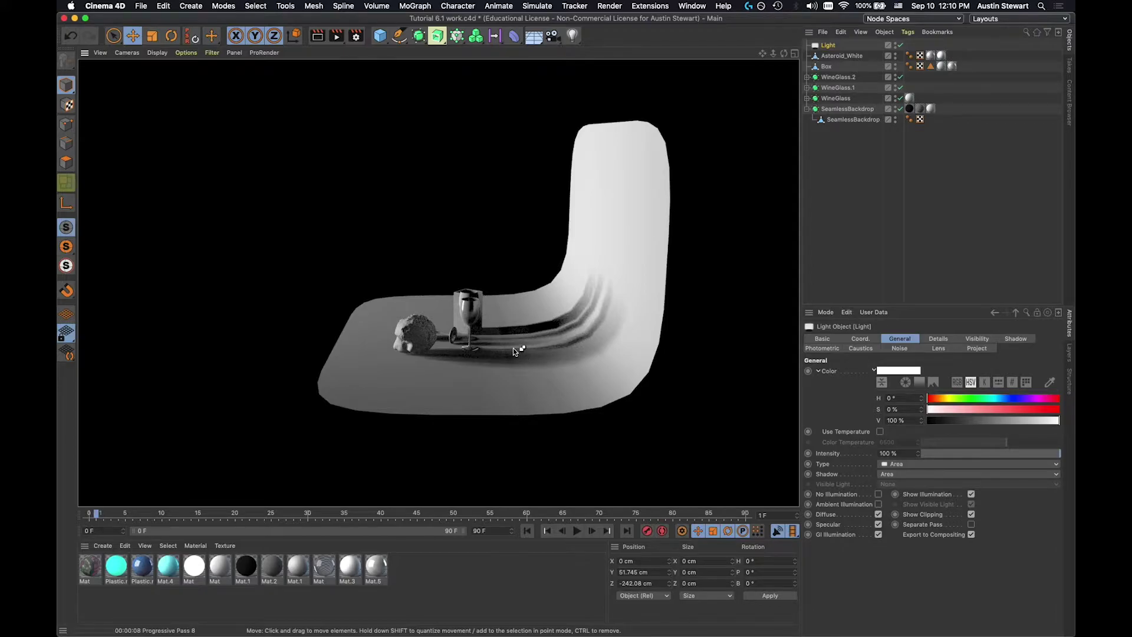
pyautogui.press('super+z')
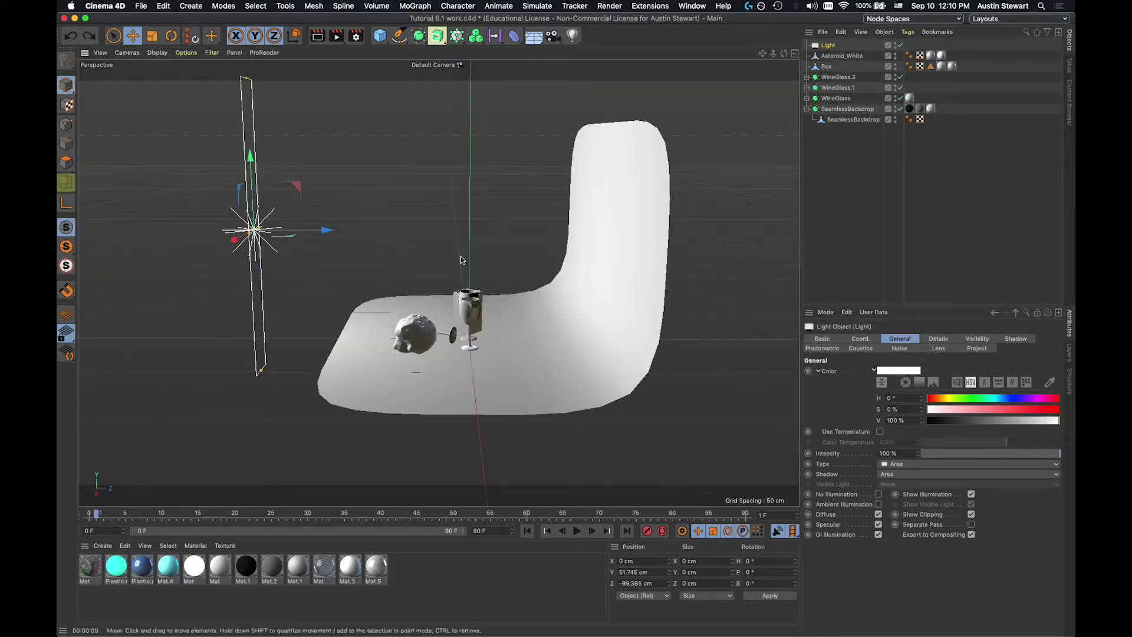
# Set the light's falloff to Inverse Square (Physically Accurate) and preview the render in the viewport.
pyautogui.click(939, 339)
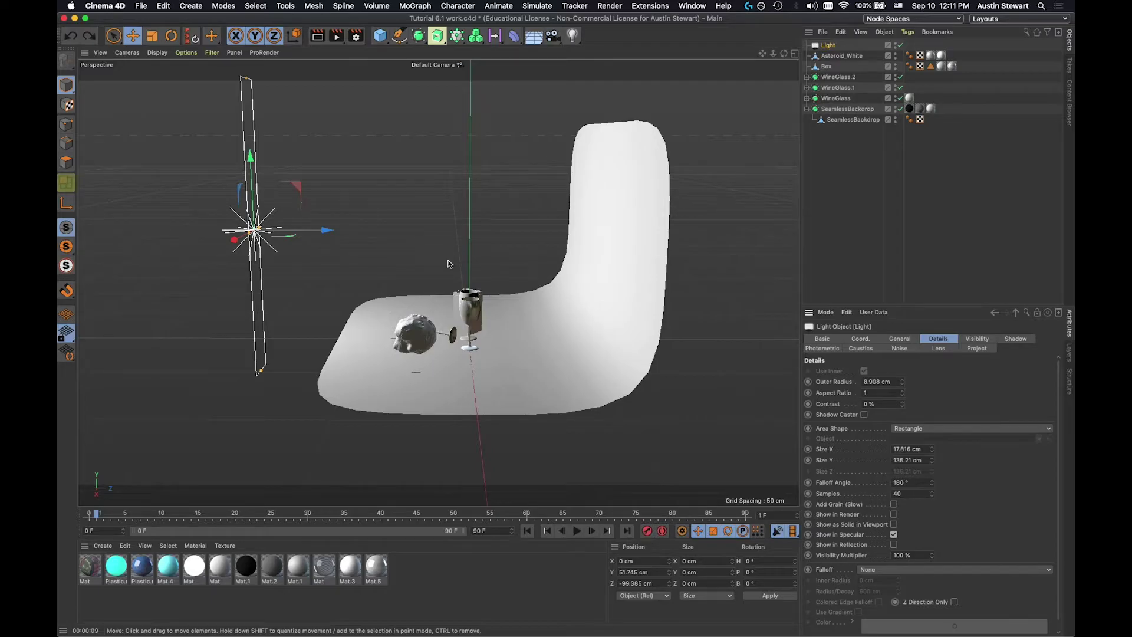
pyautogui.click(897, 570)
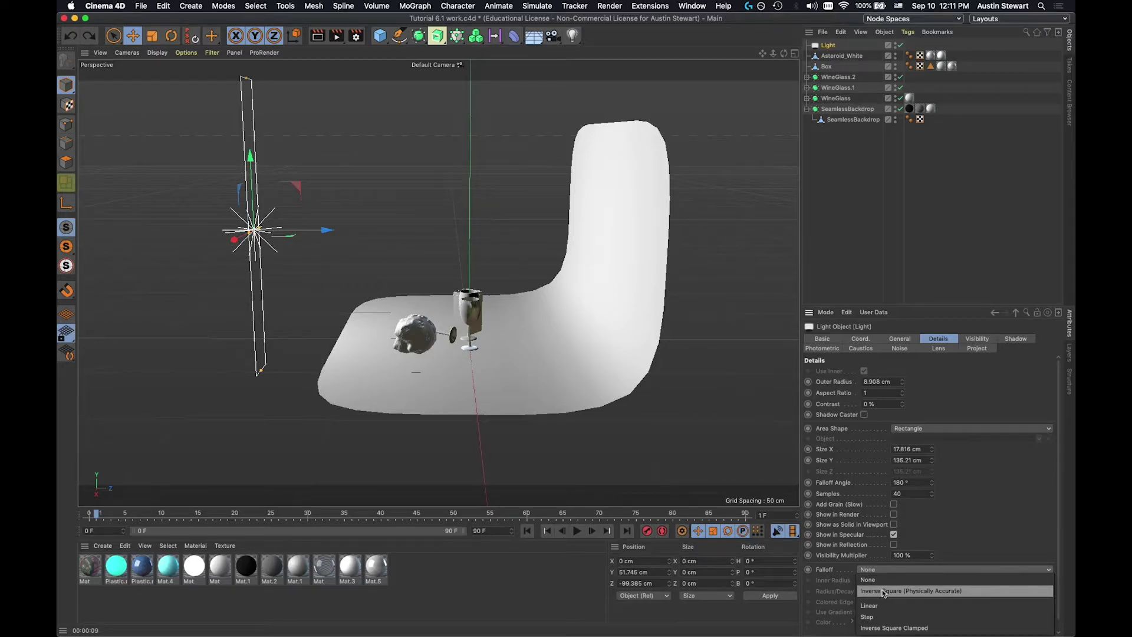
pyautogui.click(883, 591)
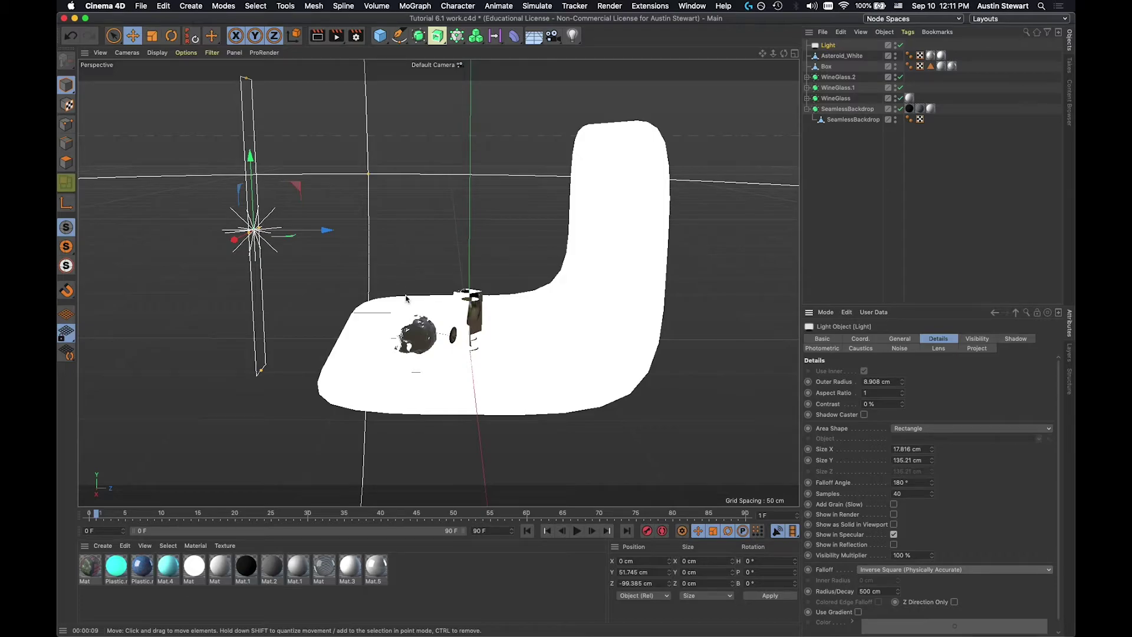
pyautogui.press('super+r')
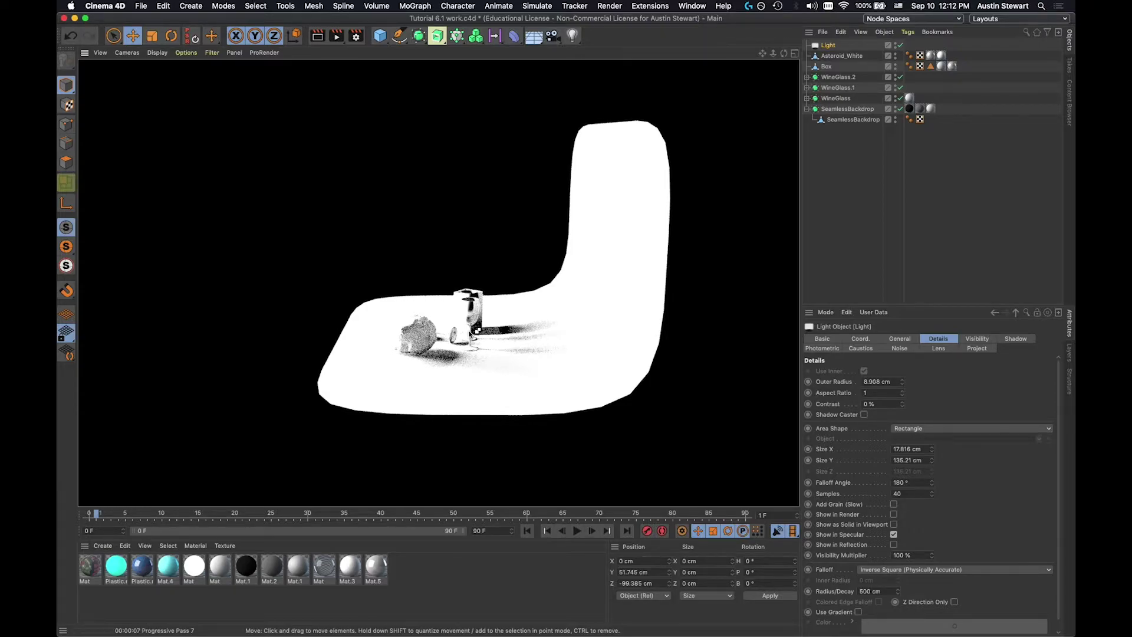
pyautogui.click(412, 311)
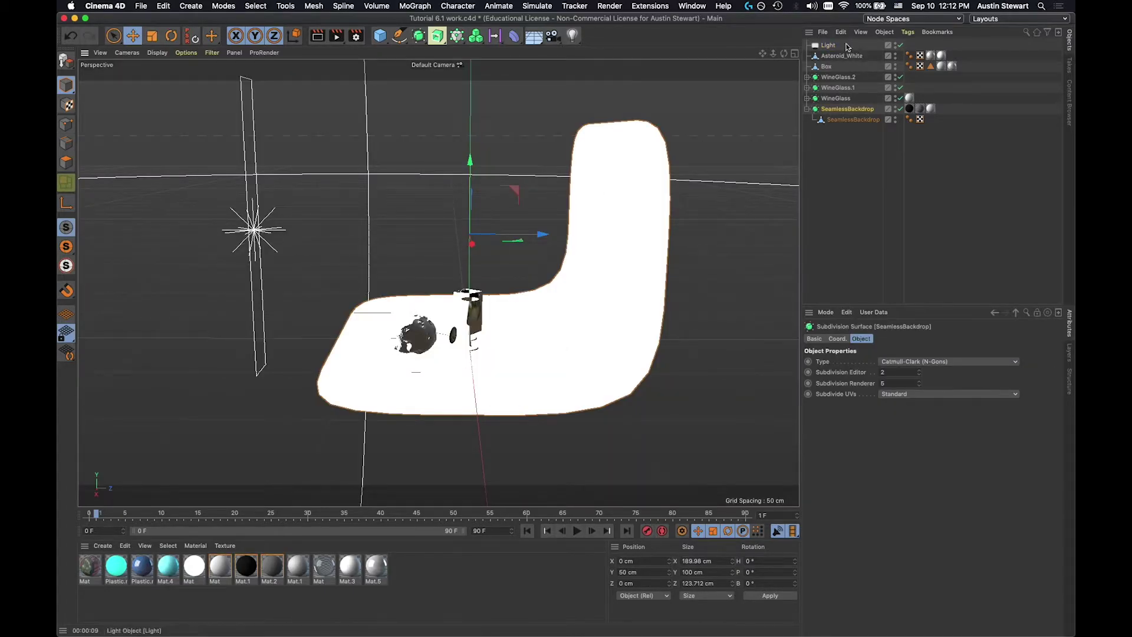
# Reduce the falloff radius of the area light to about 115 cm.
pyautogui.click(829, 46)
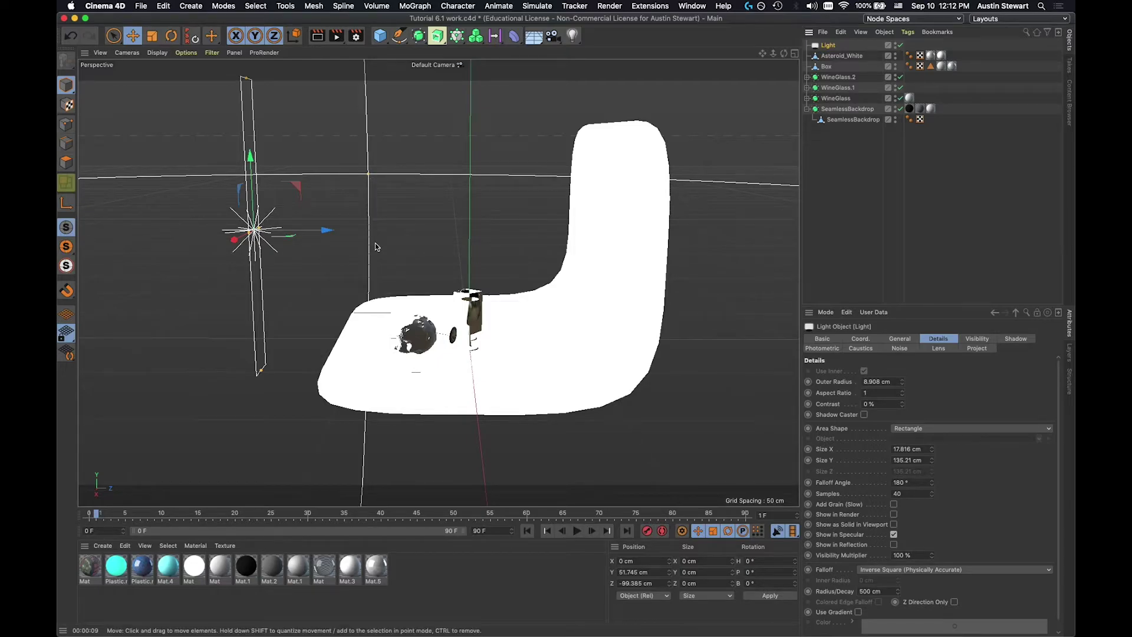
pyautogui.scroll(-10, 376, 247)
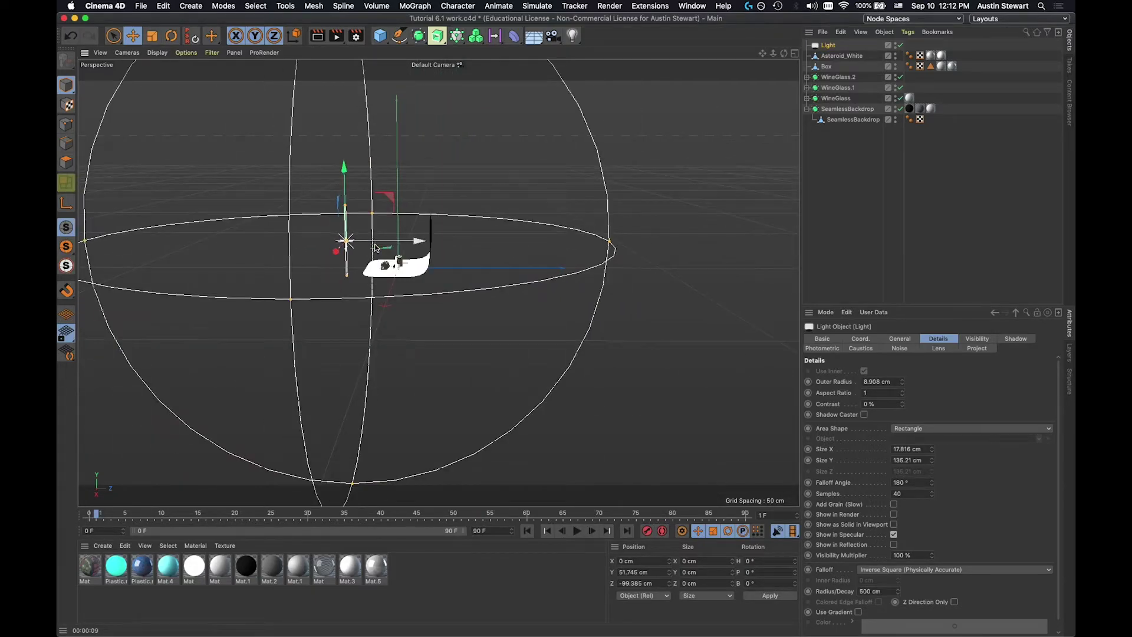
pyautogui.scroll(-2, 376, 247)
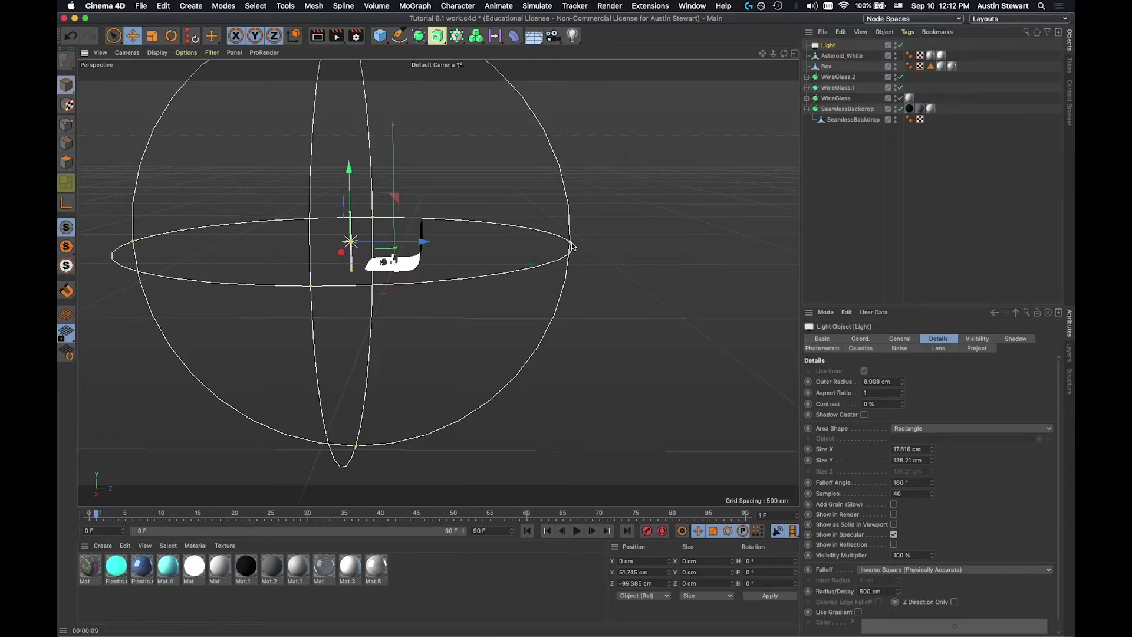
pyautogui.moveTo(572, 245); pyautogui.dragTo(418, 246)
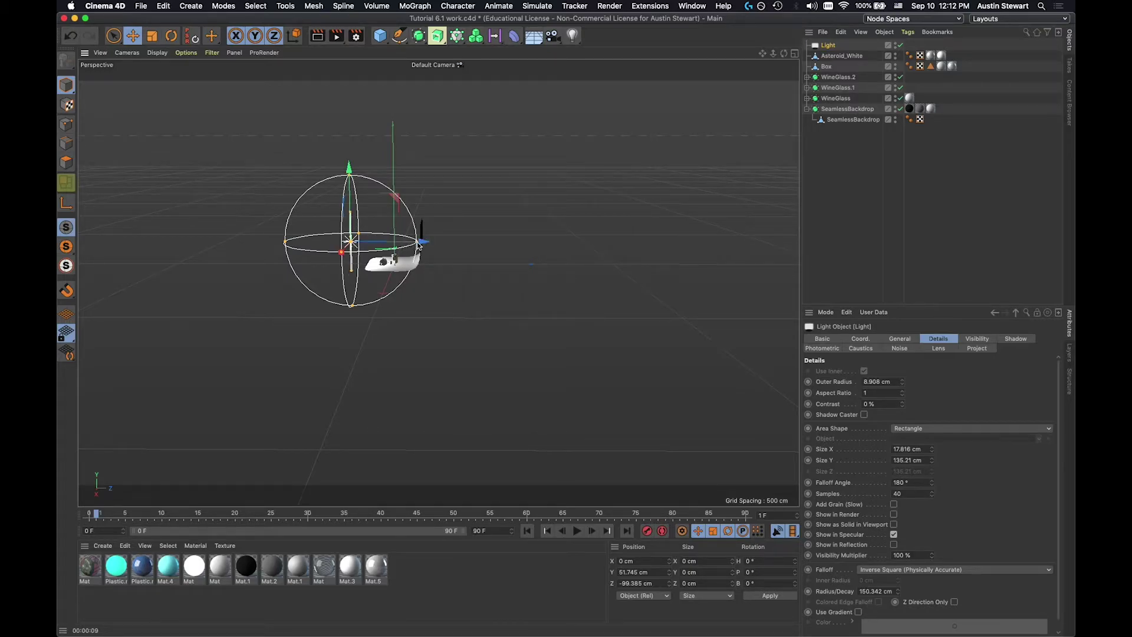
pyautogui.moveTo(419, 243)
pyautogui.mouseDown()
pyautogui.moveTo(435, 240)
pyautogui.moveTo(373, 248)
pyautogui.moveTo(401, 248)
pyautogui.mouseUp()
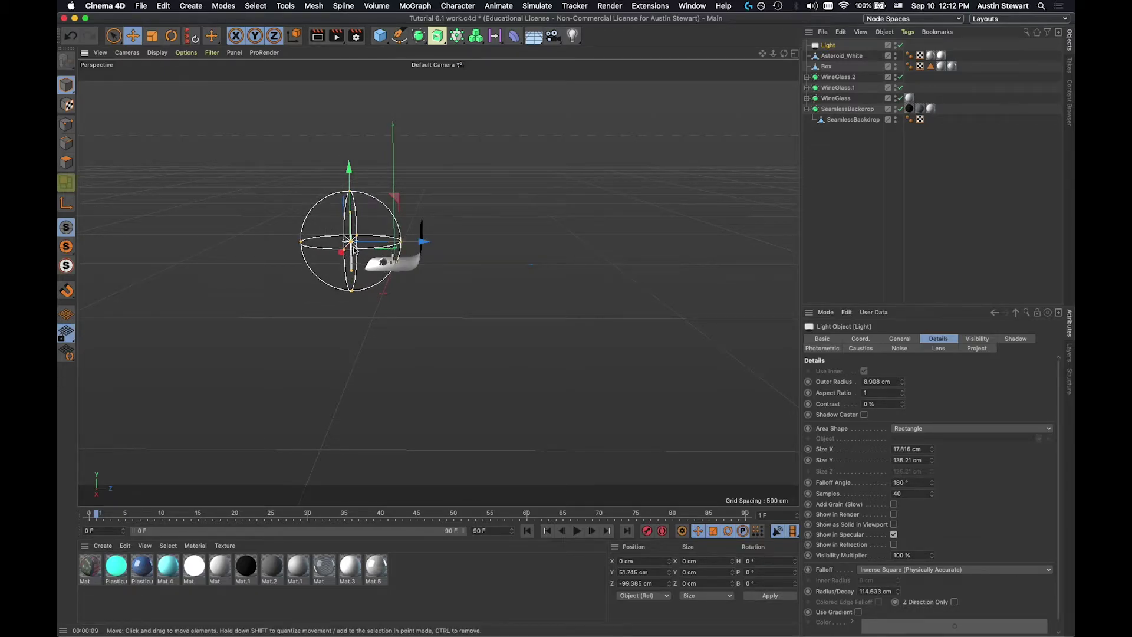
# Preview the render of the whole backdrop and its objects in the viewport to examine how the light falls off.
pyautogui.keyDown('alt'); pyautogui.moveTo(359, 250); pyautogui.dragTo(377, 230); pyautogui.keyUp('alt')
pyautogui.scroll(10, 377, 230)
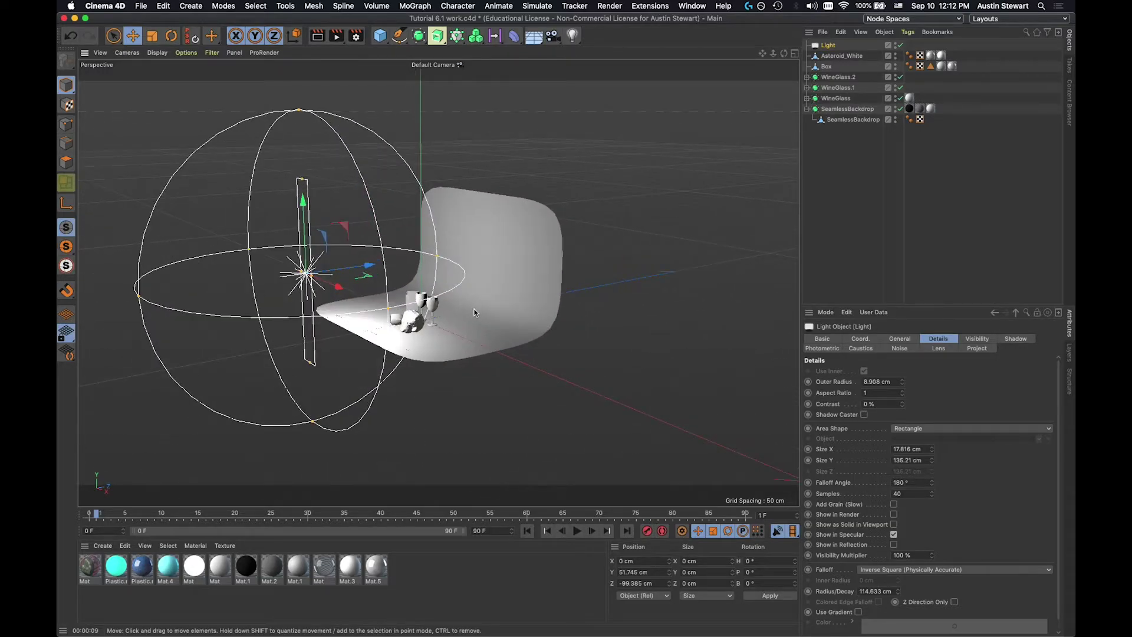
pyautogui.keyDown('alt'); pyautogui.moveTo(474, 313); pyautogui.dragTo(423, 327); pyautogui.keyUp('alt')
pyautogui.scroll(5, 416, 314)
pyautogui.press('super+r')
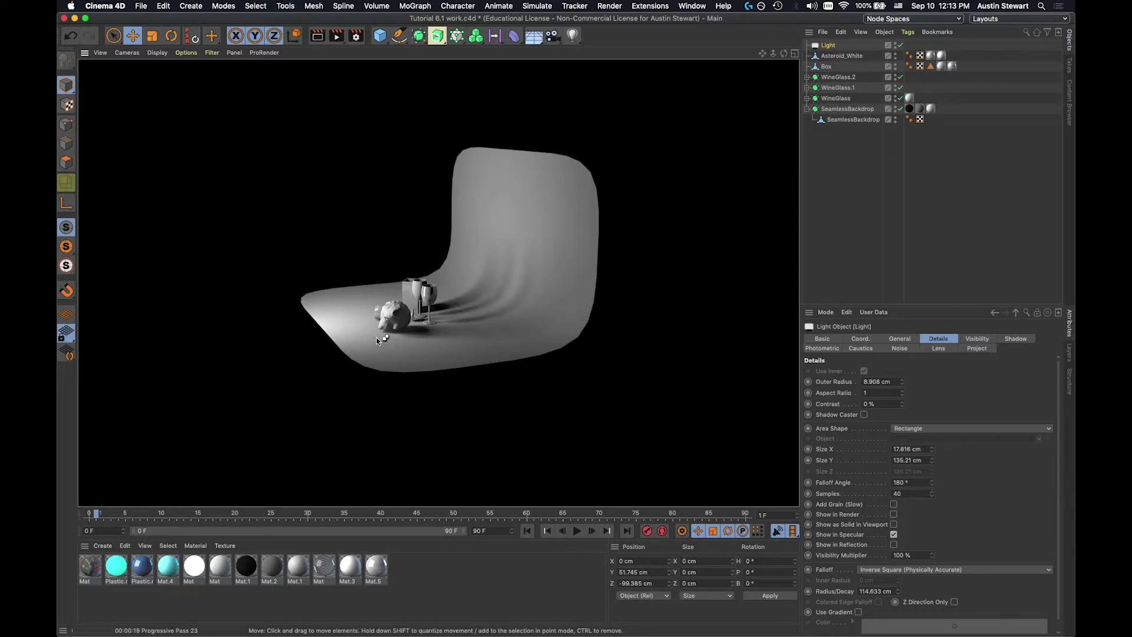
pyautogui.click(178, 365)
pyautogui.click(250, 246)
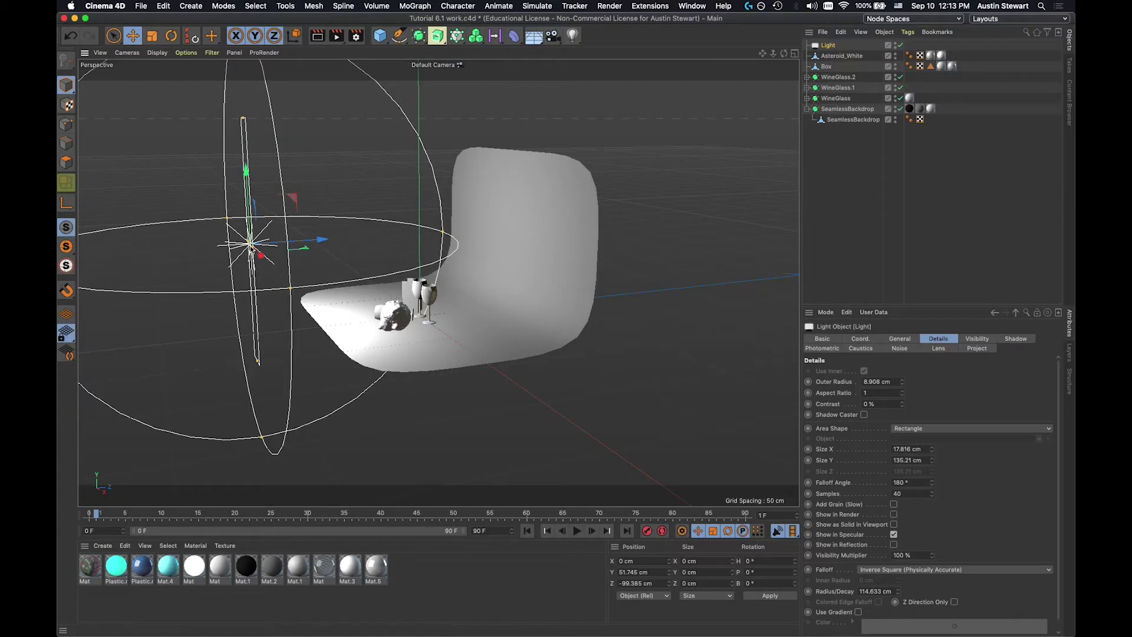
# Move the area light back to about Z -393 cm, enlarge its falloff radius to about 399 cm and preview the render.
pyautogui.scroll(-4, 321, 279)
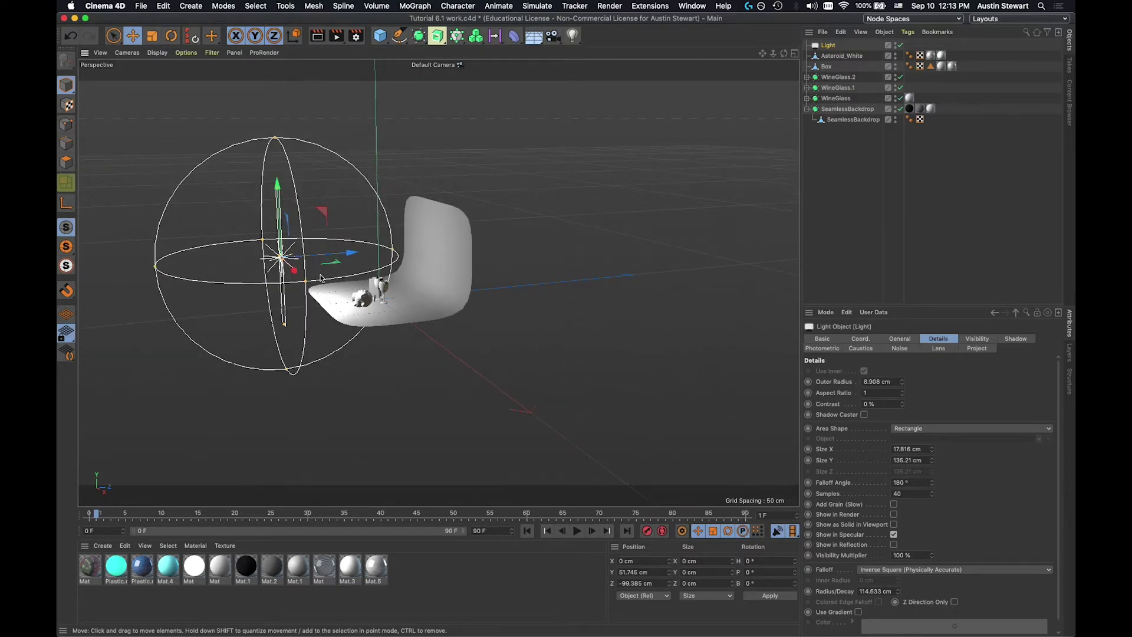
pyautogui.scroll(-2, 321, 278)
pyautogui.moveTo(323, 267); pyautogui.dragTo(364, 259)
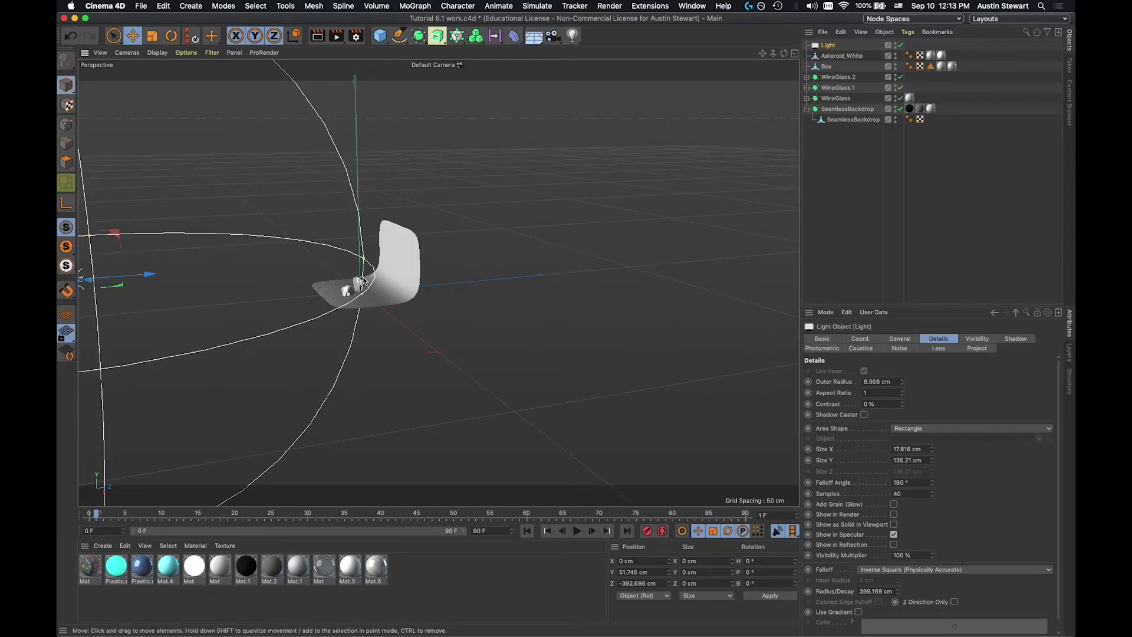
pyautogui.scroll(5, 364, 282)
pyautogui.hotkey('ctrl', 'r')
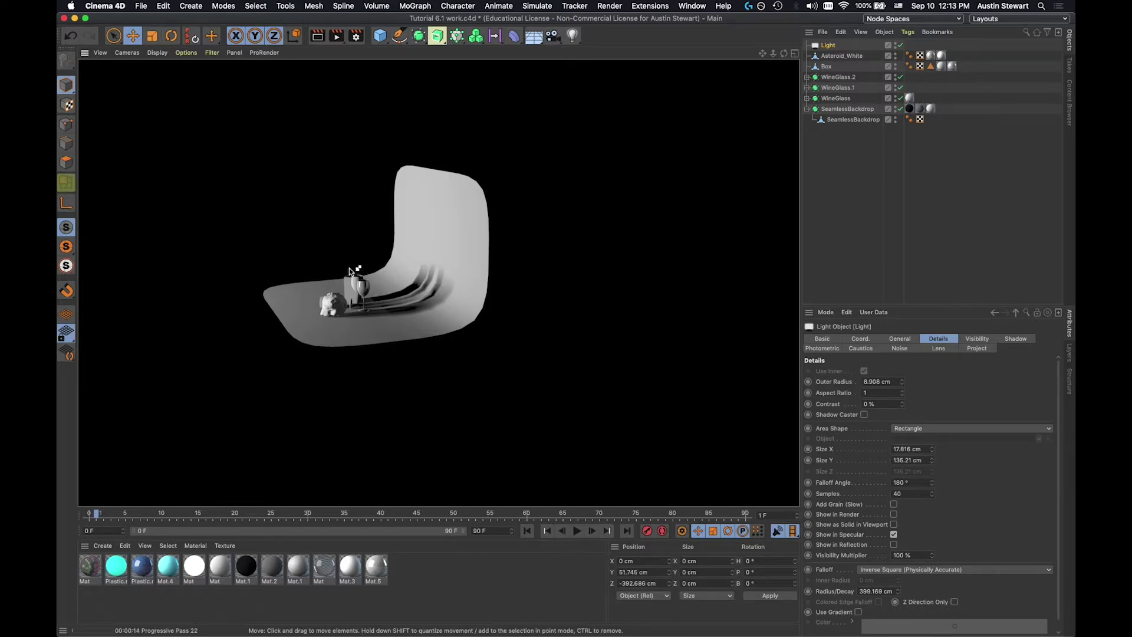
# Render a close-up view of the asteroid and glasses in the viewport to examine their shadows on the backdrop.
pyautogui.scroll(6, 349, 304)
pyautogui.scroll(2, 350, 303)
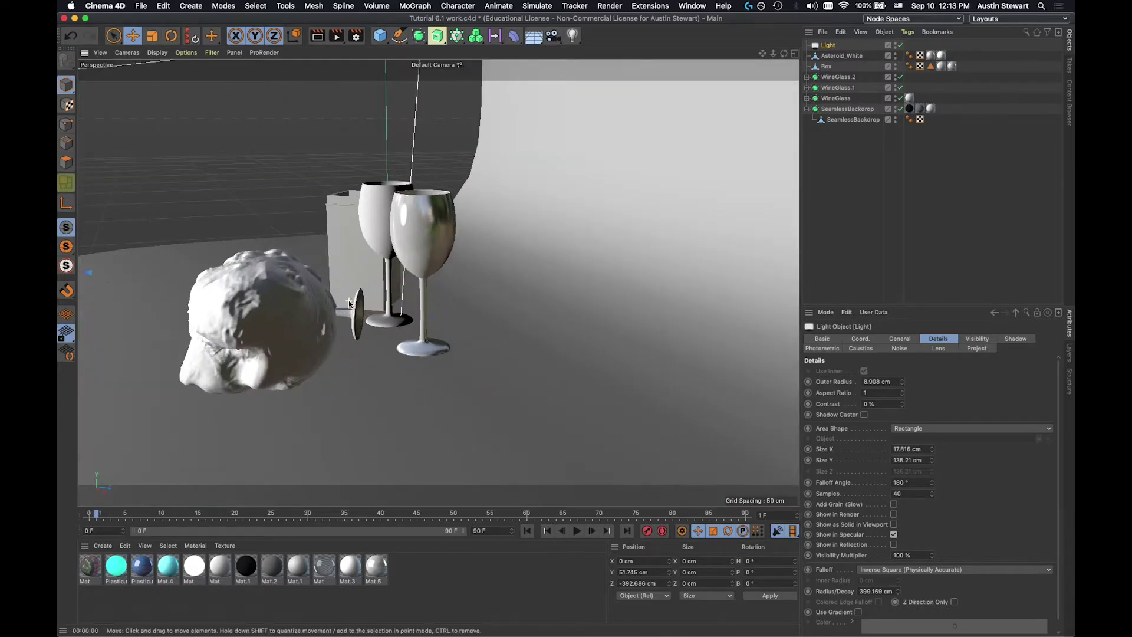
pyautogui.keyDown('alt'); pyautogui.moveTo(318, 320); pyautogui.dragTo(351, 316); pyautogui.keyUp('alt')
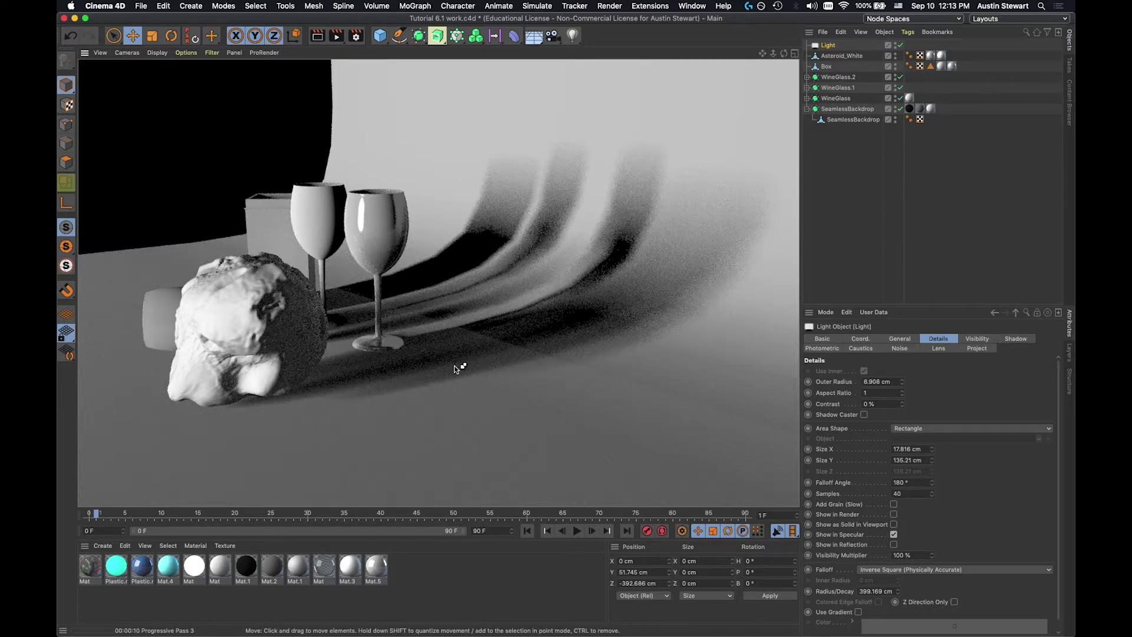
# Narrow the rectangular area light to about 5.7 × 136 cm.
pyautogui.scroll(-10, 454, 367)
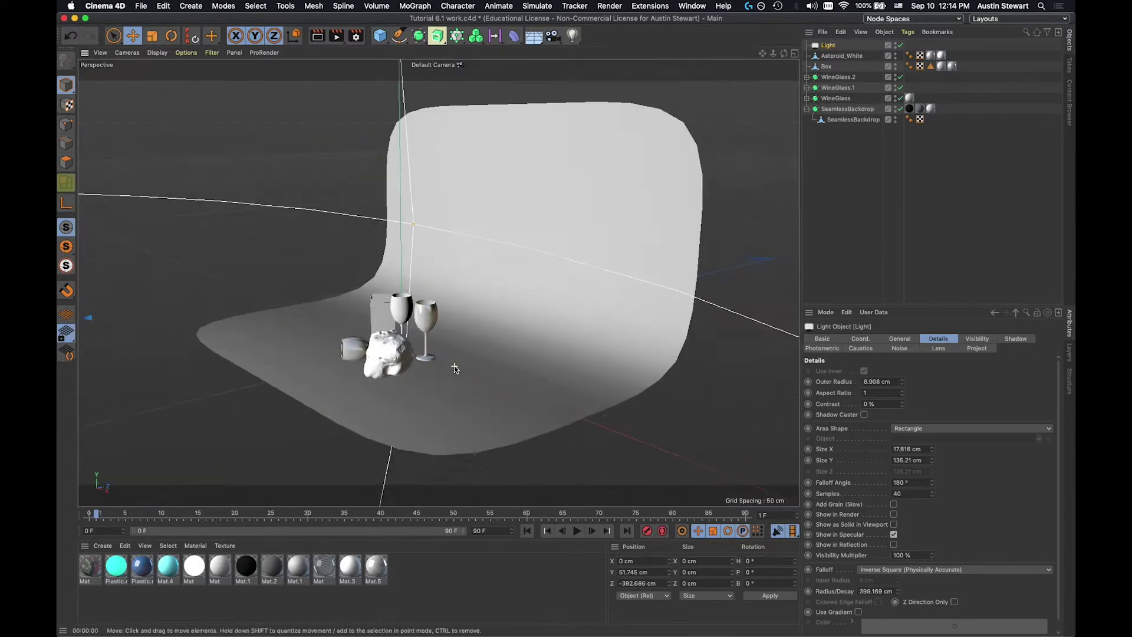
pyautogui.scroll(-8, 455, 367)
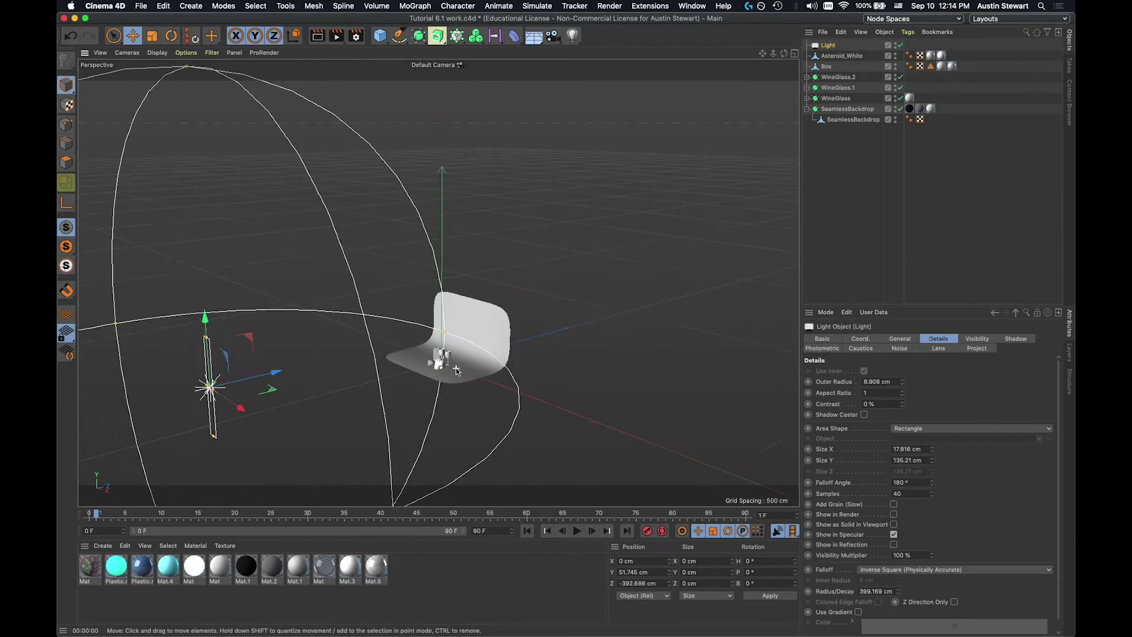
pyautogui.keyDown('alt'); pyautogui.moveTo(455, 367); pyautogui.dragTo(324, 363); pyautogui.keyUp('alt')
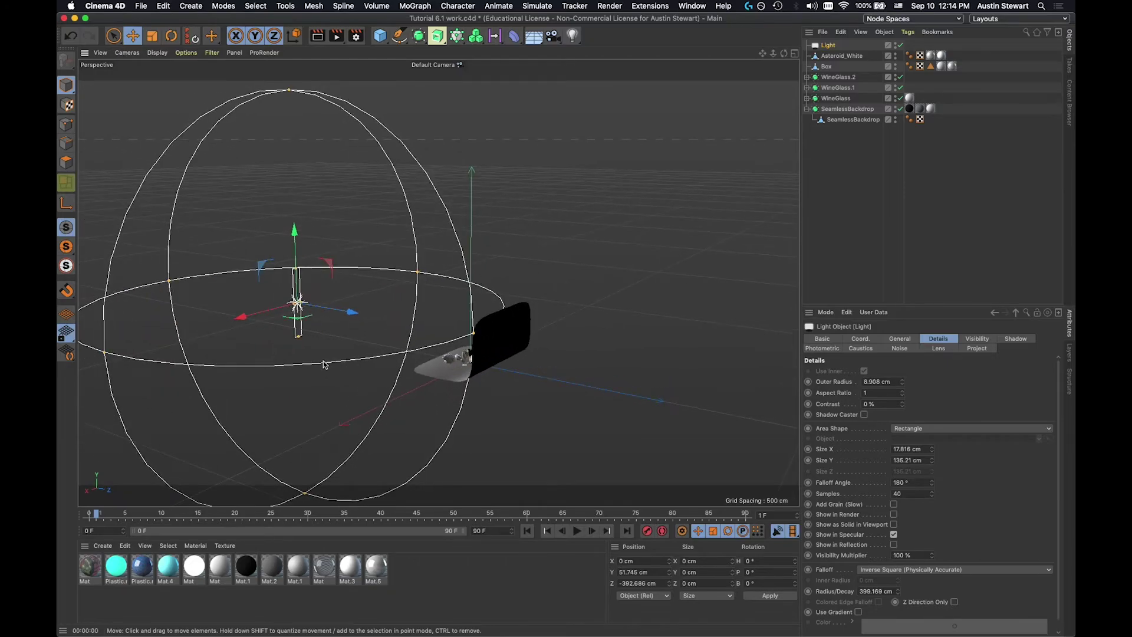
pyautogui.scroll(8, 294, 292)
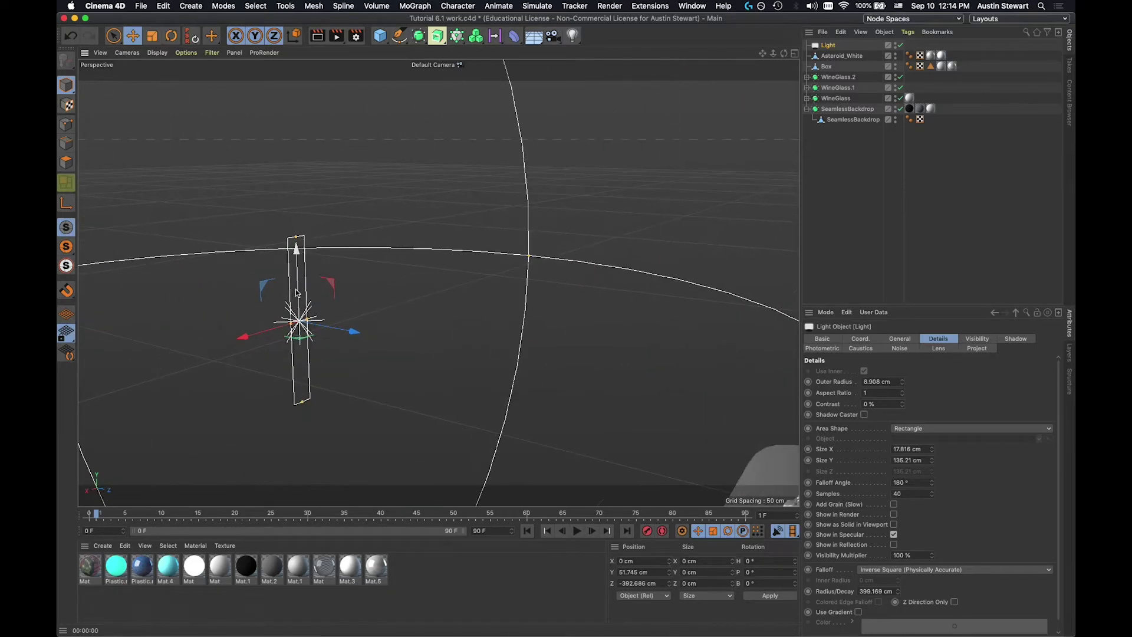
pyautogui.scroll(-6, 297, 293)
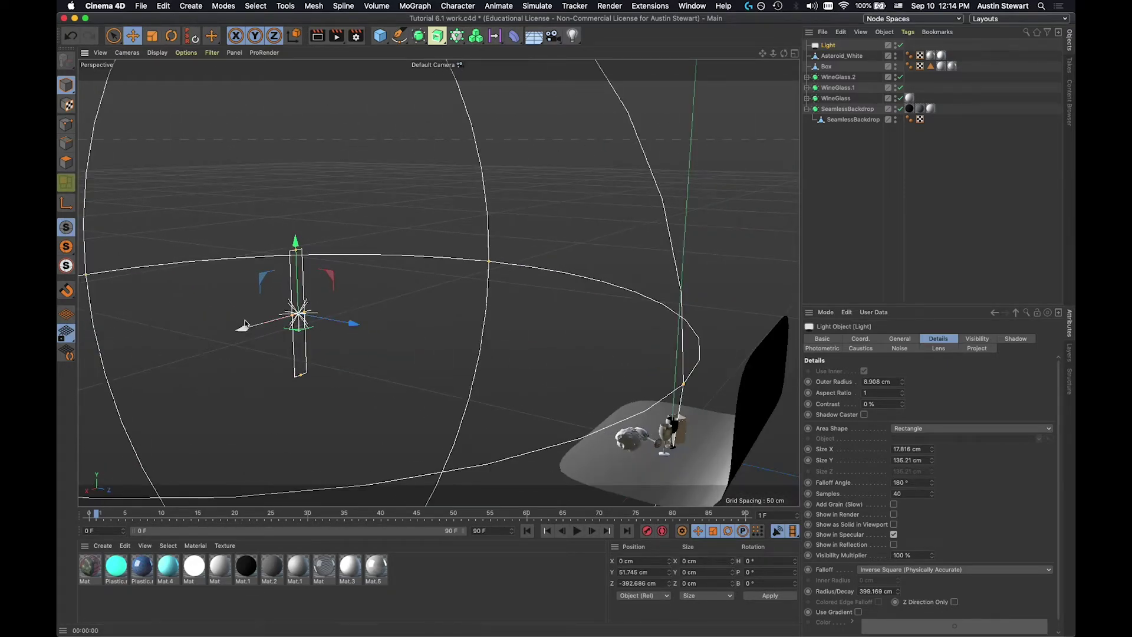
pyautogui.scroll(4, 277, 308)
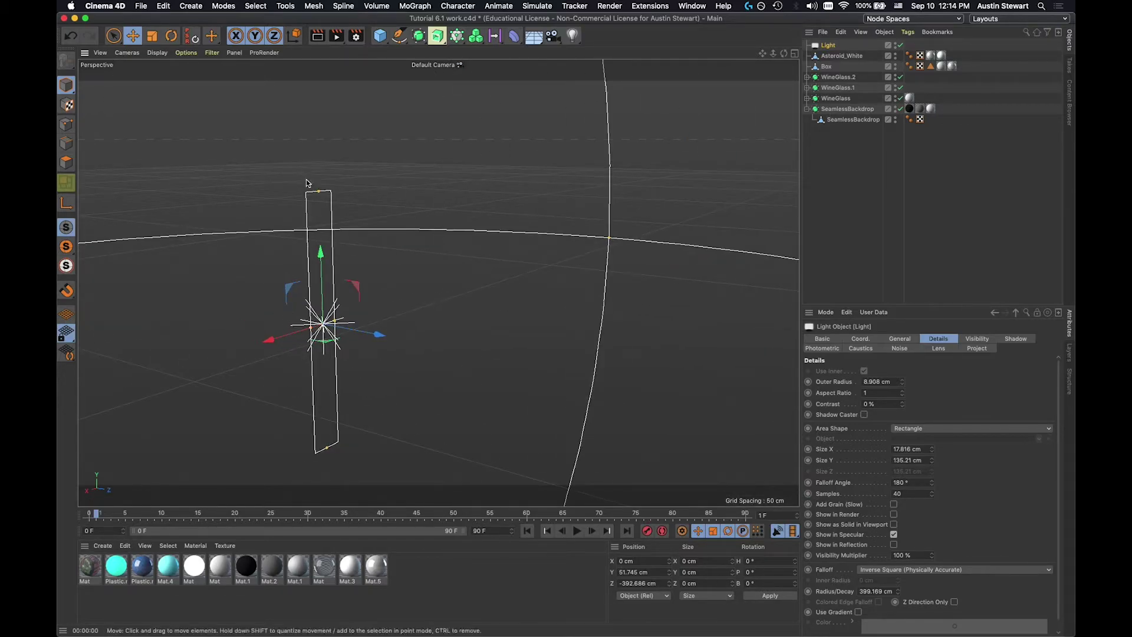
pyautogui.moveTo(319, 197)
pyautogui.mouseDown()
pyautogui.moveTo(317, 230)
pyautogui.moveTo(319, 190)
pyautogui.mouseUp()
pyautogui.moveTo(336, 320); pyautogui.dragTo(325, 323)
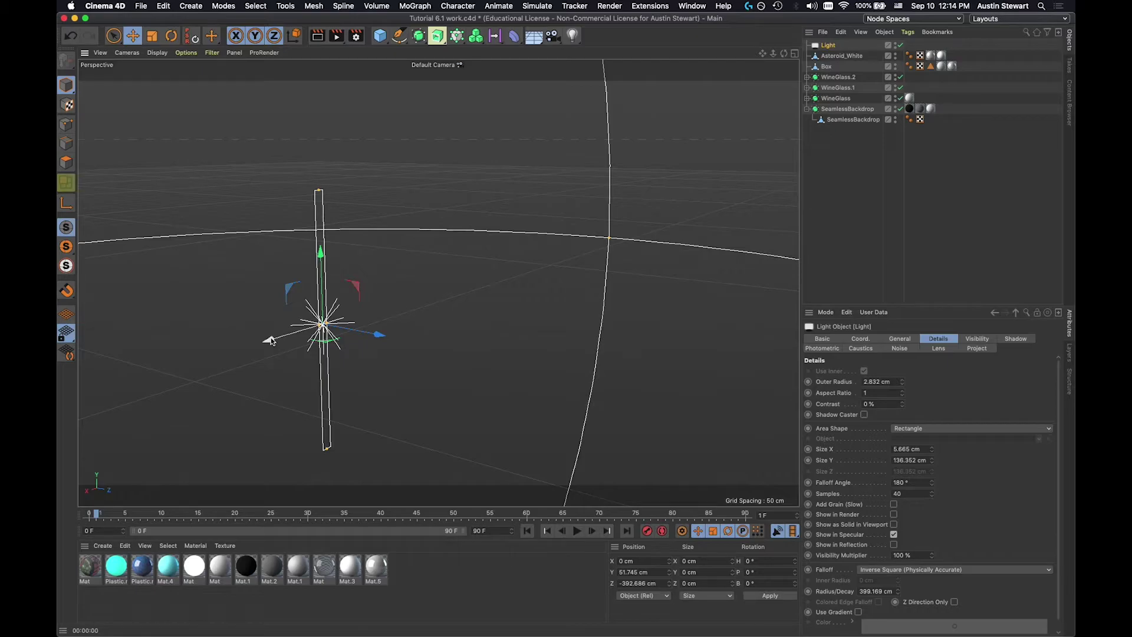
# Try placing a duplicate of the area light about 10 cm beside the original along X, then undo the duplication.
pyautogui.keyDown('ctrl'); pyautogui.moveTo(271, 341); pyautogui.dragTo(288, 341); pyautogui.keyUp('ctrl')
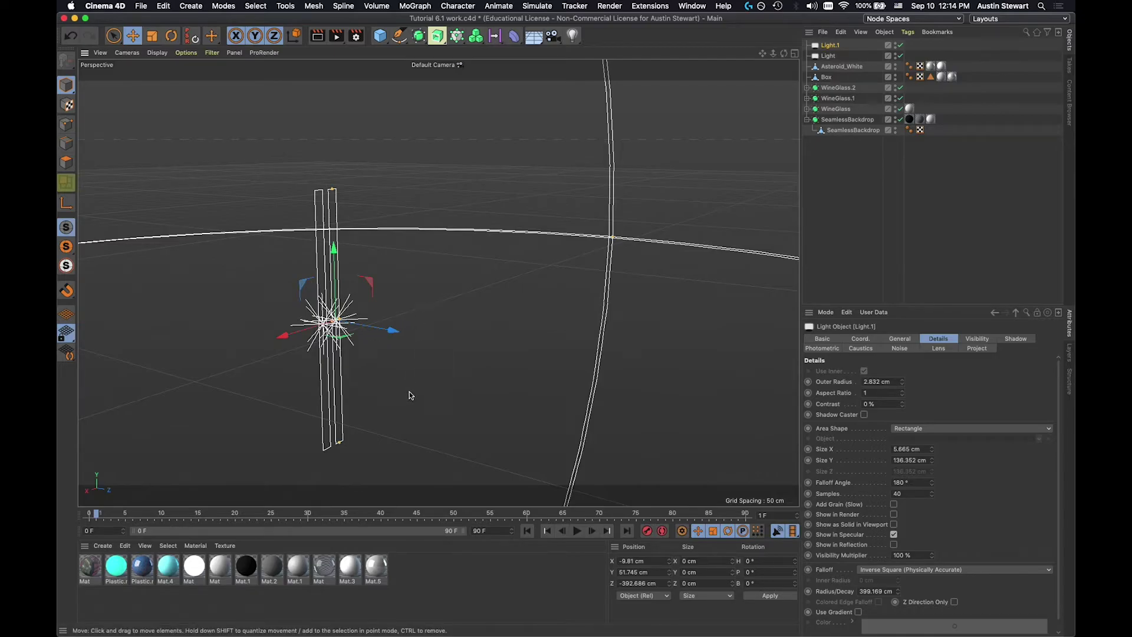
pyautogui.scroll(5, 413, 390)
pyautogui.scroll(-5, 414, 391)
pyautogui.scroll(-10, 413, 390)
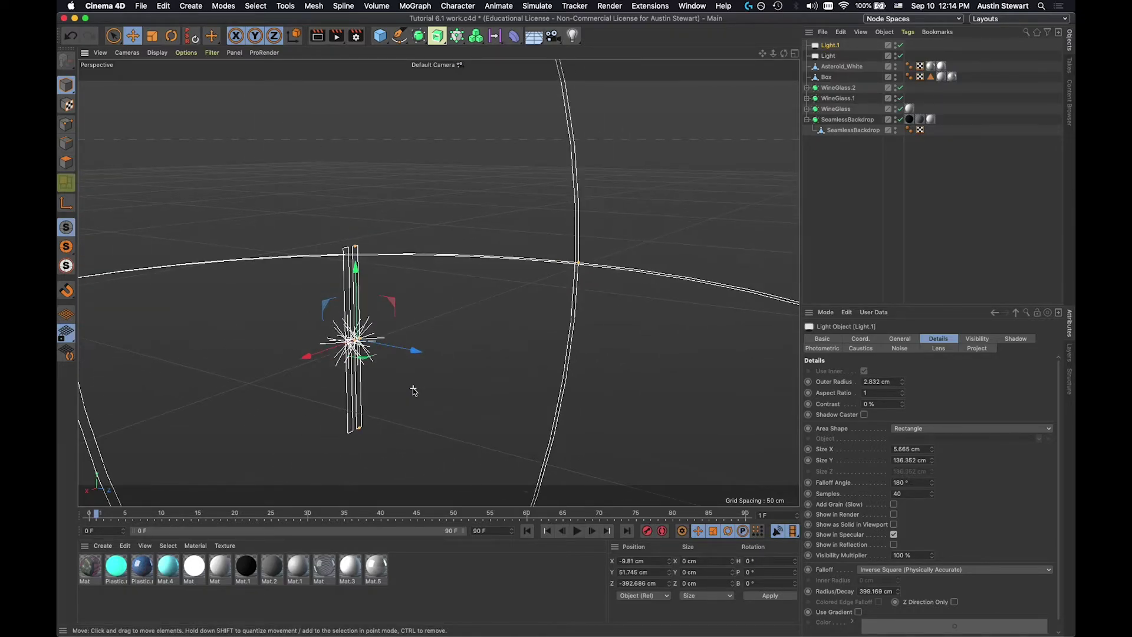
pyautogui.keyDown('alt'); pyautogui.moveTo(521, 416); pyautogui.dragTo(662, 400); pyautogui.keyUp('alt')
pyautogui.keyDown('alt'); pyautogui.moveTo(668, 395); pyautogui.dragTo(243, 316, button='middle'); pyautogui.keyUp('alt')
pyautogui.keyDown('alt'); pyautogui.moveTo(734, 377); pyautogui.dragTo(577, 378); pyautogui.keyUp('alt')
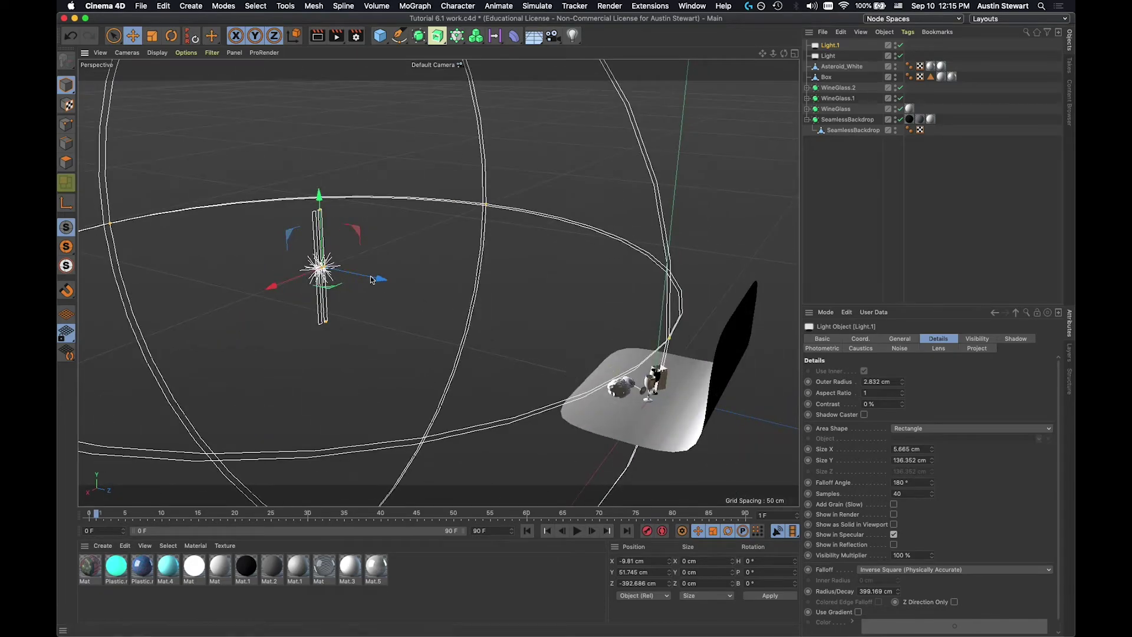
pyautogui.scroll(6, 342, 275)
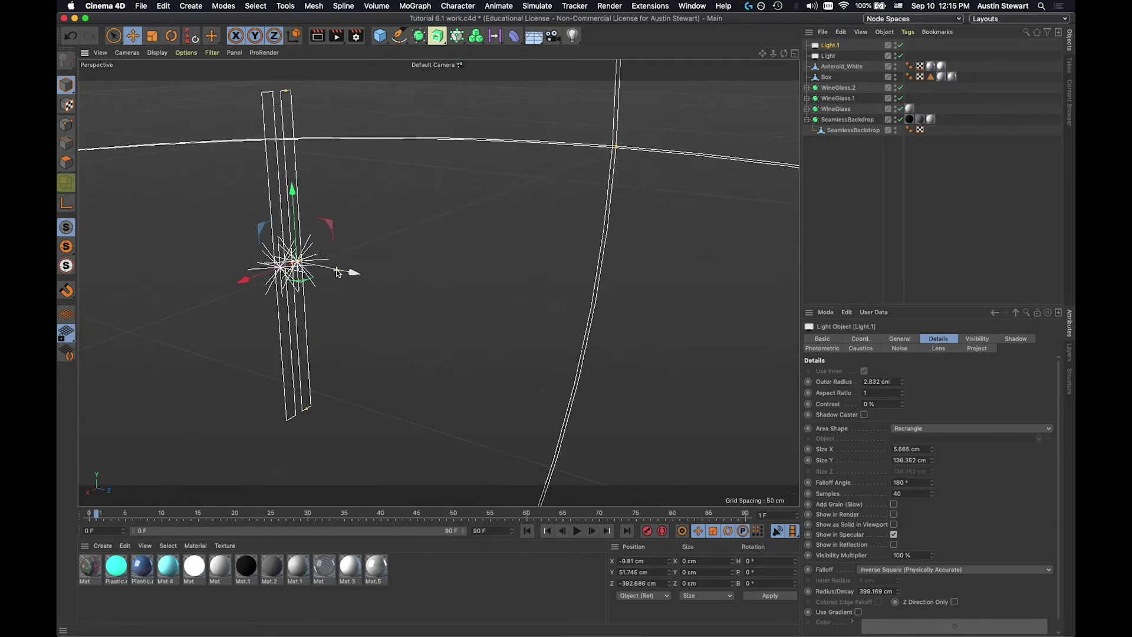
pyautogui.press('super+z')
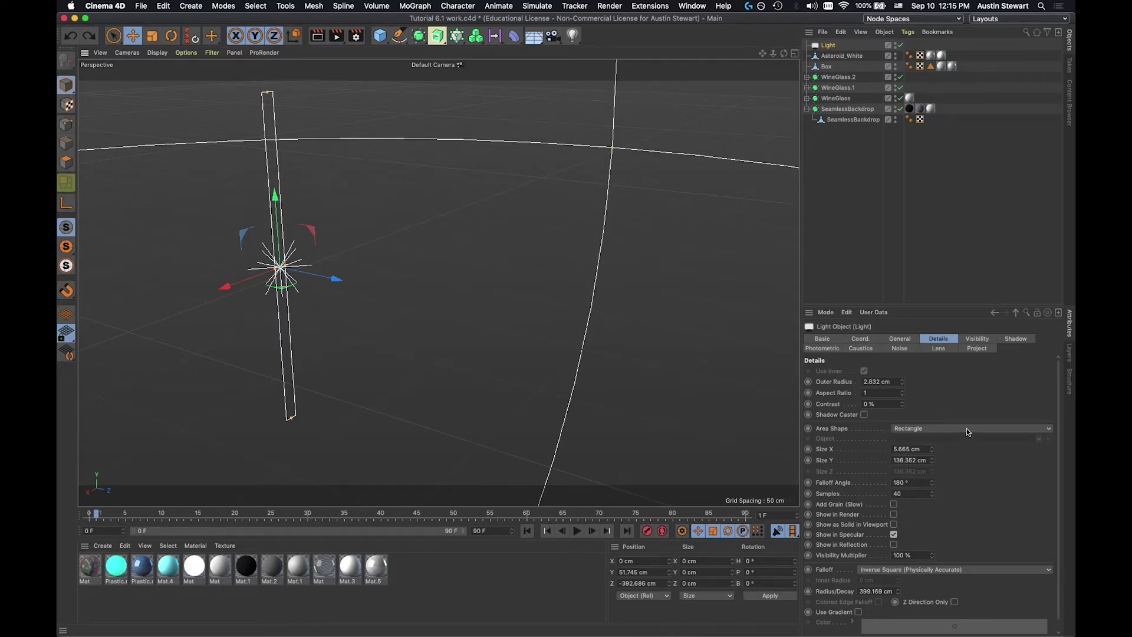
# Change the light's area shape to Disc and set its X and Y sizes to 20 cm.
pyautogui.click(927, 428)
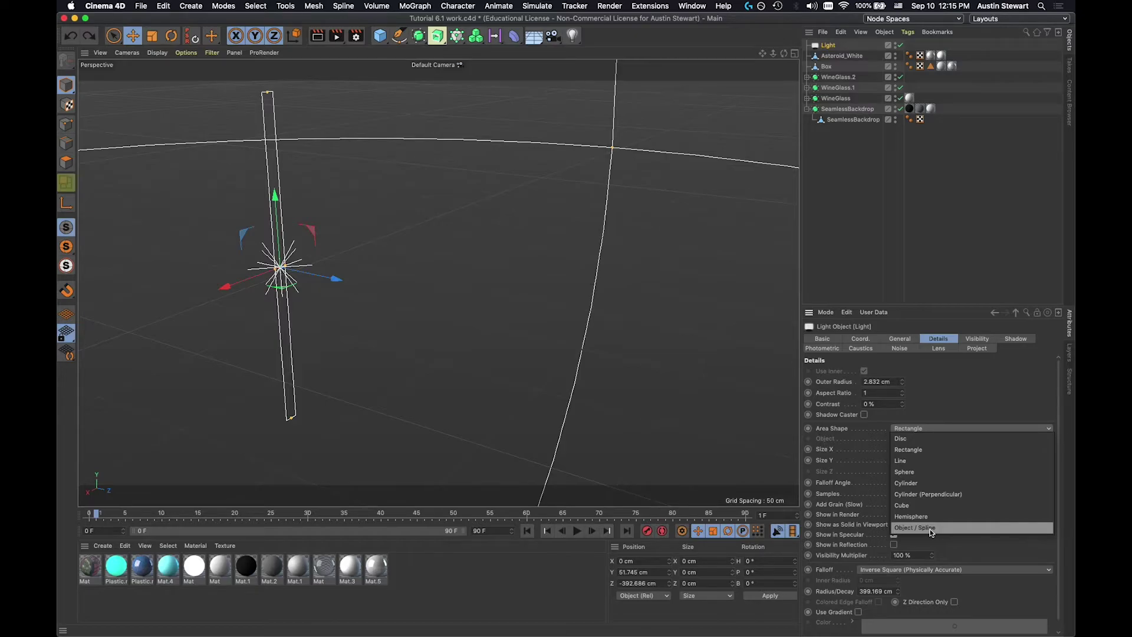
pyautogui.click(906, 442)
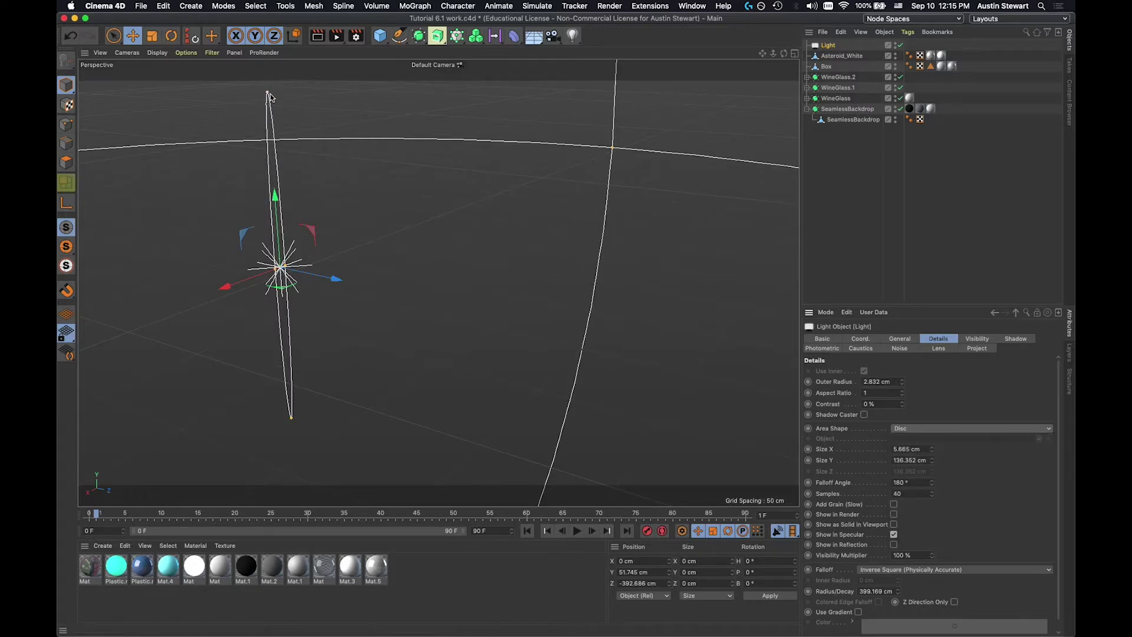
pyautogui.click(921, 450)
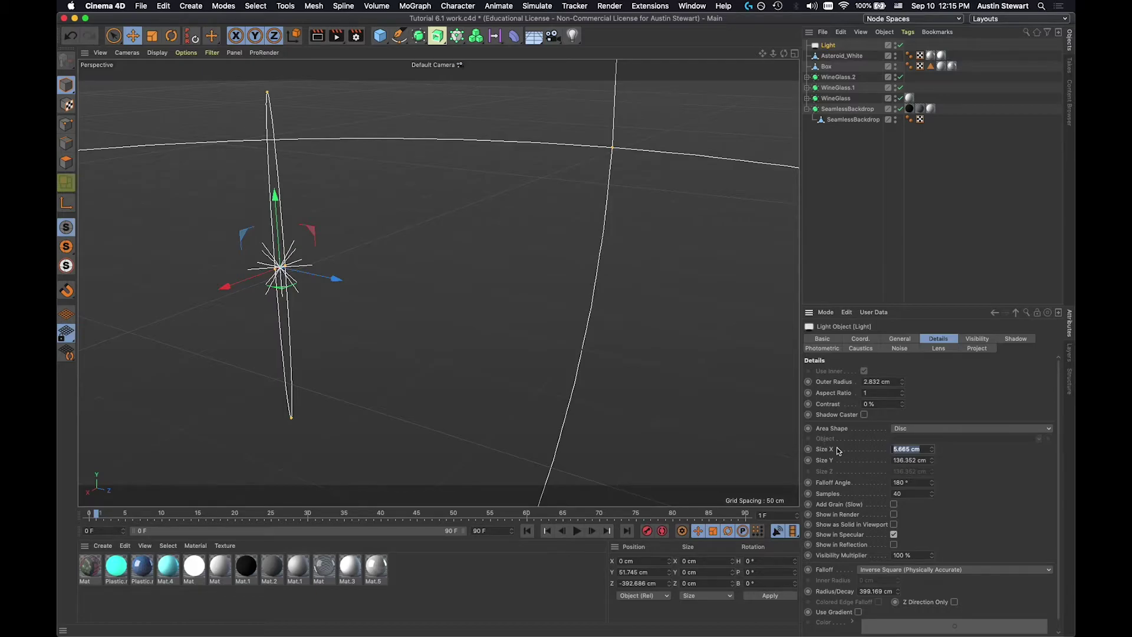
pyautogui.write('20')
pyautogui.press('Tab')
pyautogui.write('20')
pyautogui.press('Tab')
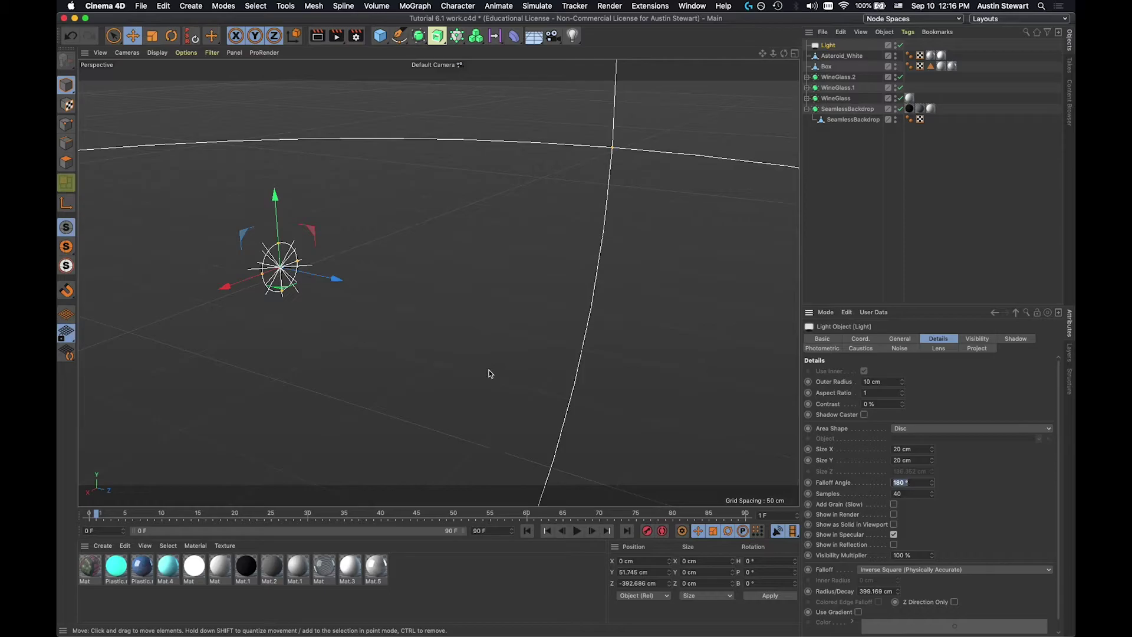
# Add a Floor object to the scene beneath the light.
pyautogui.scroll(-3, 490, 371)
pyautogui.scroll(-5, 490, 371)
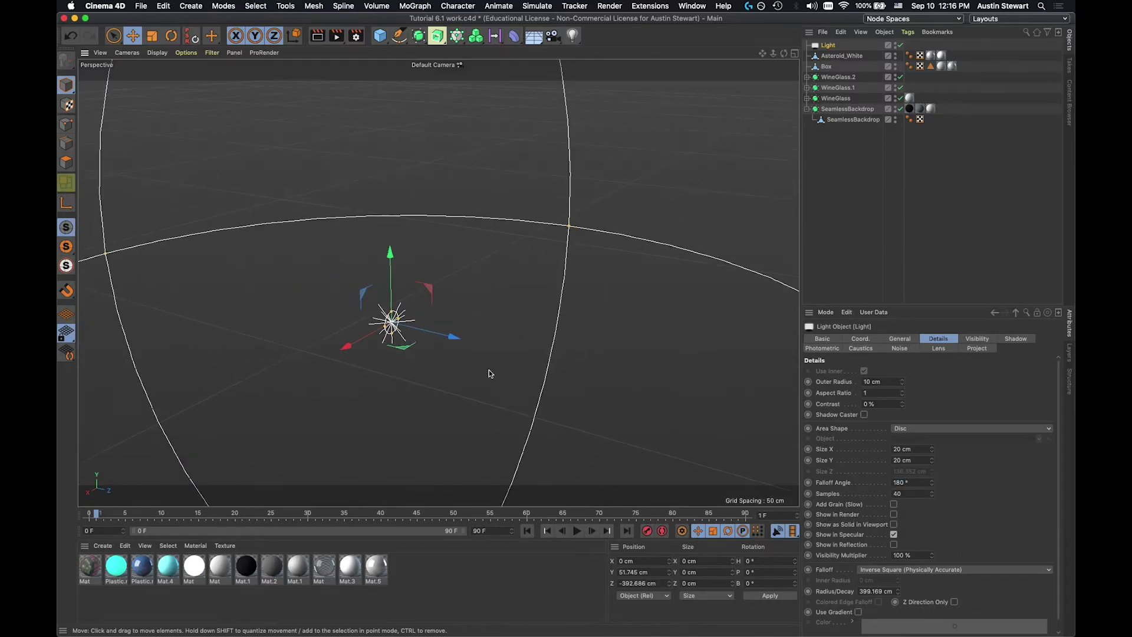
pyautogui.scroll(-5, 489, 371)
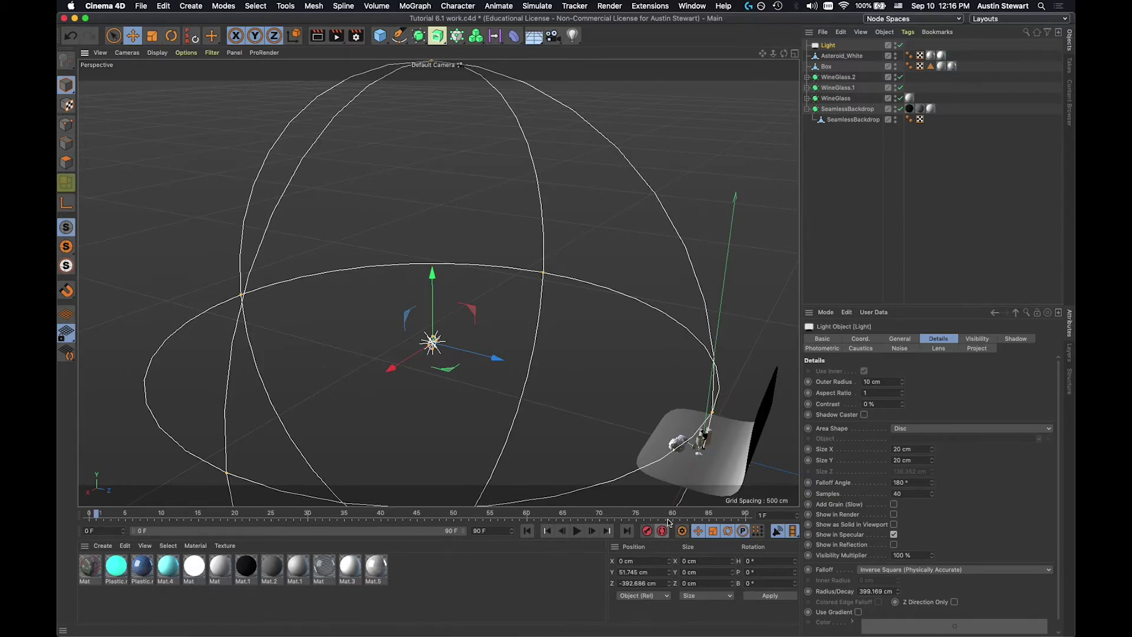
pyautogui.click(535, 36)
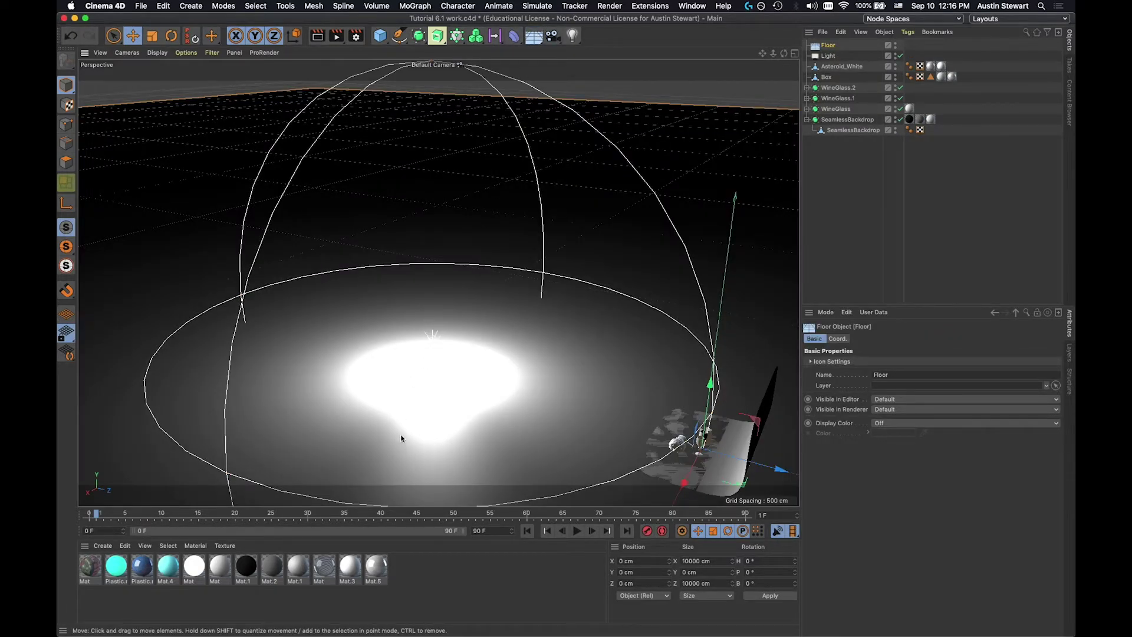
# Reduce the disc light's falloff radius to about 146 cm and preview the render on the floor.
pyautogui.click(828, 55)
pyautogui.moveTo(714, 414); pyautogui.dragTo(523, 368)
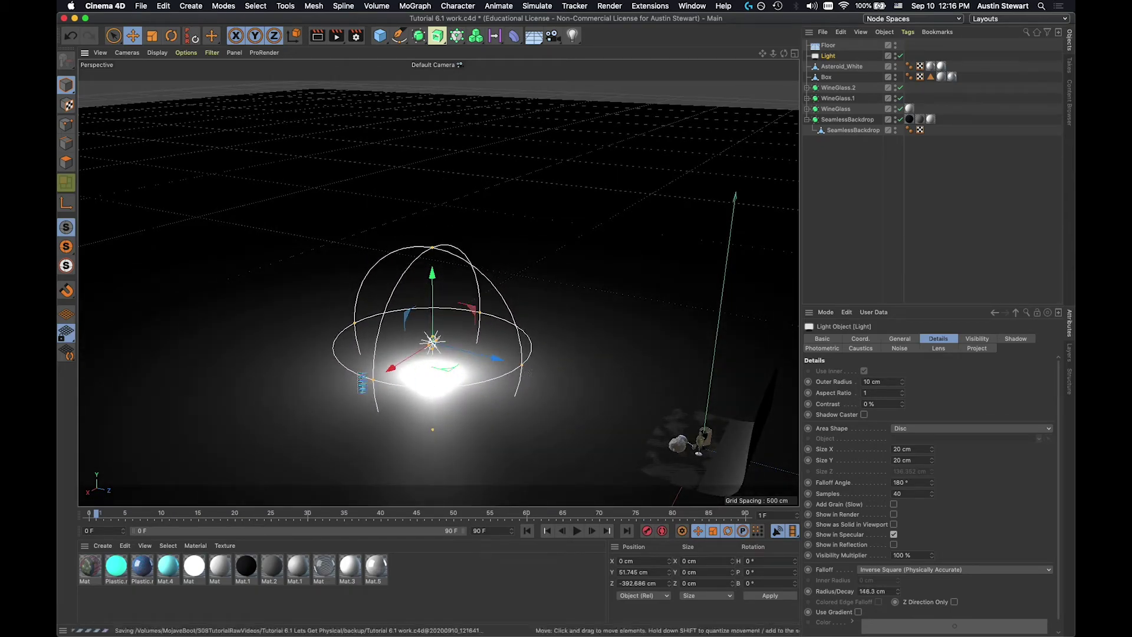
pyautogui.press('super+r')
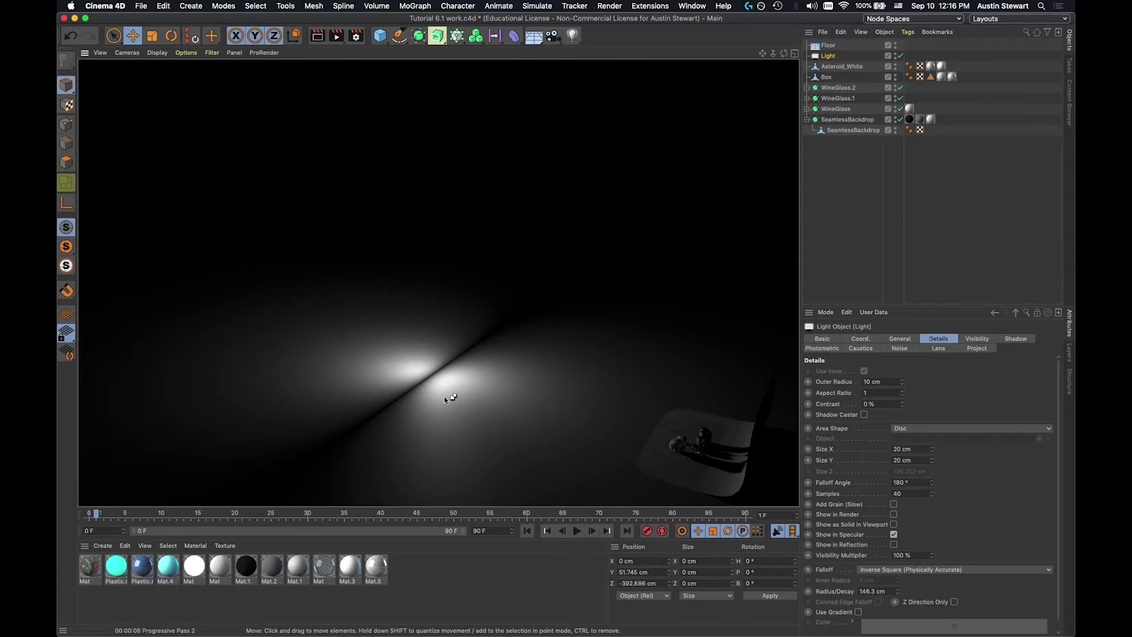
# Set the disc light's falloff angle to 60° and preview the render.
pyautogui.doubleClick(903, 483)
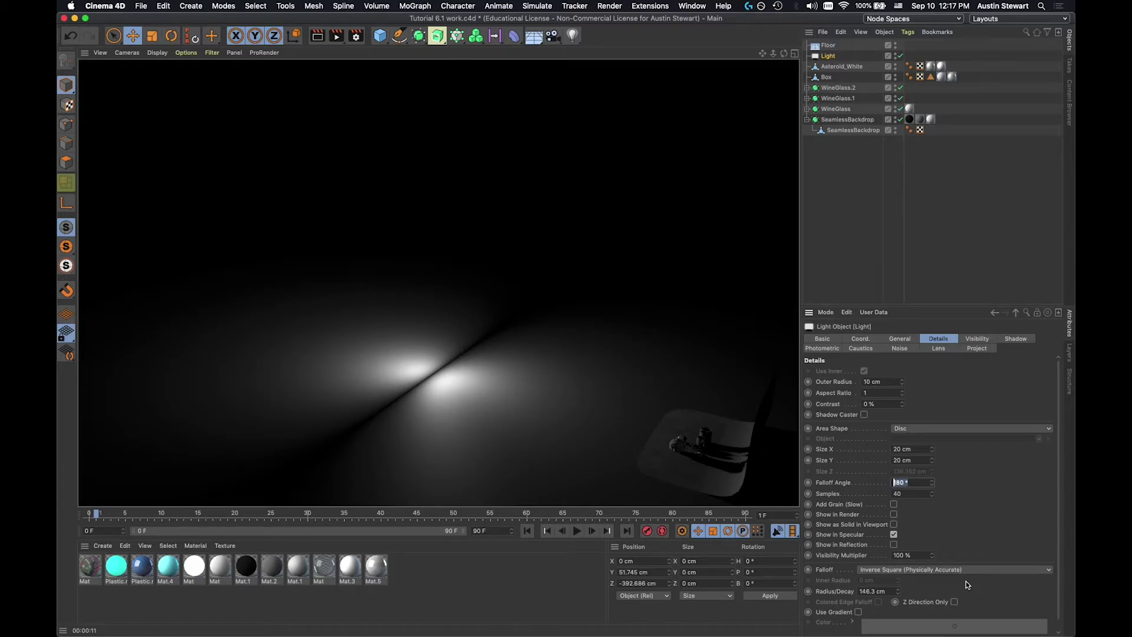
pyautogui.write('60')
pyautogui.press('Return')
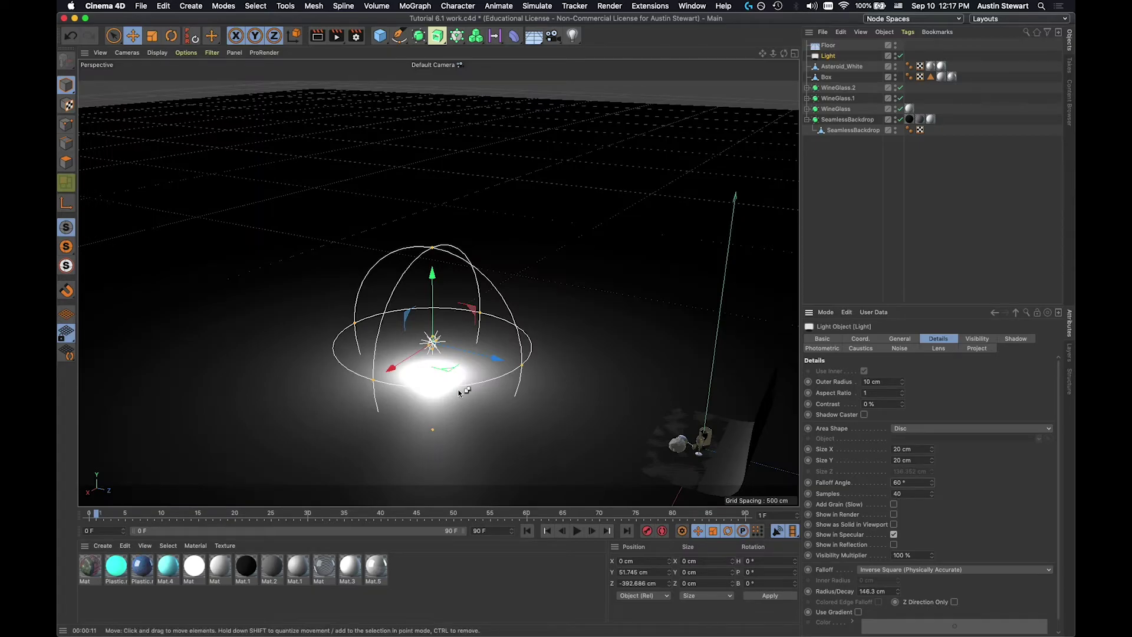
pyautogui.hotkey('ctrl', 'r')
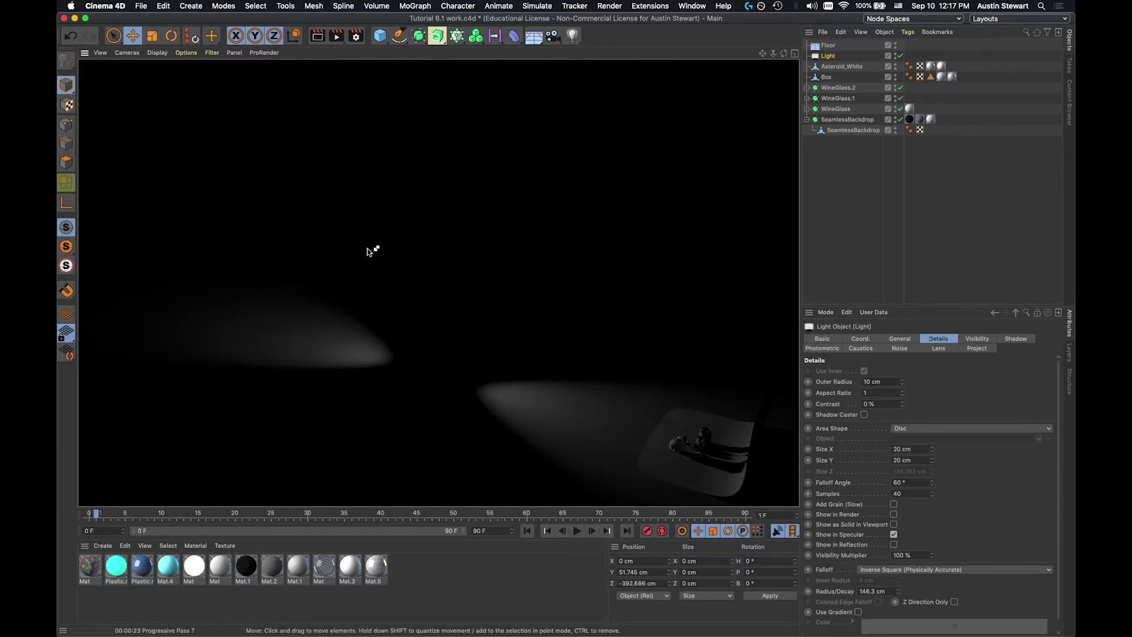
# Lower the light to about 0.4 cm above the floor and preview the render close up.
pyautogui.click(829, 56)
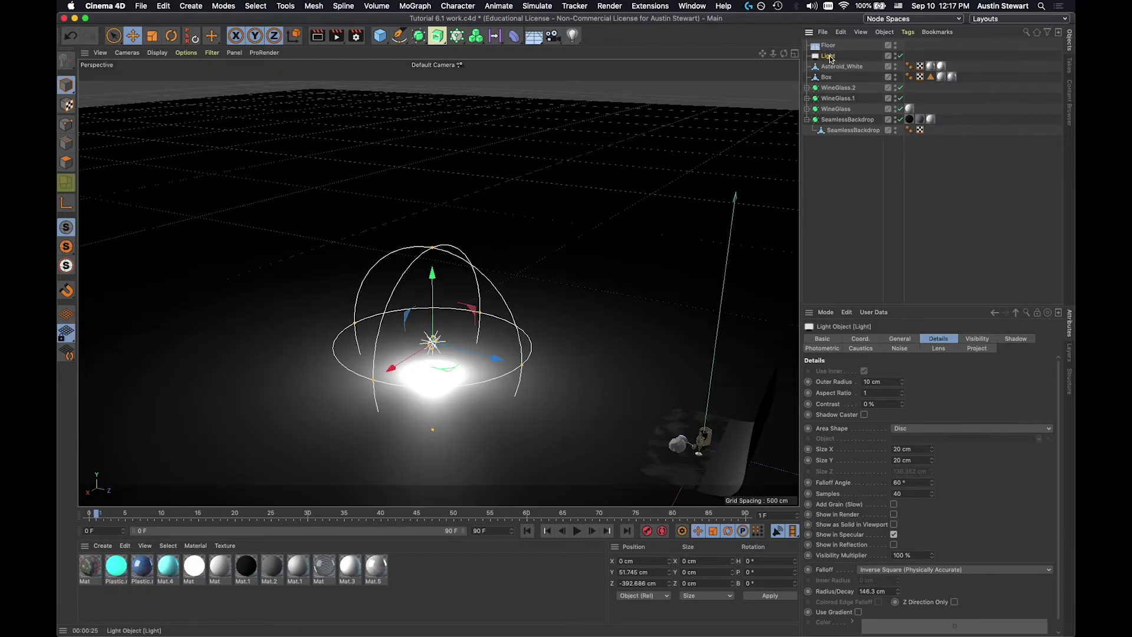
pyautogui.moveTo(433, 273); pyautogui.dragTo(430, 306)
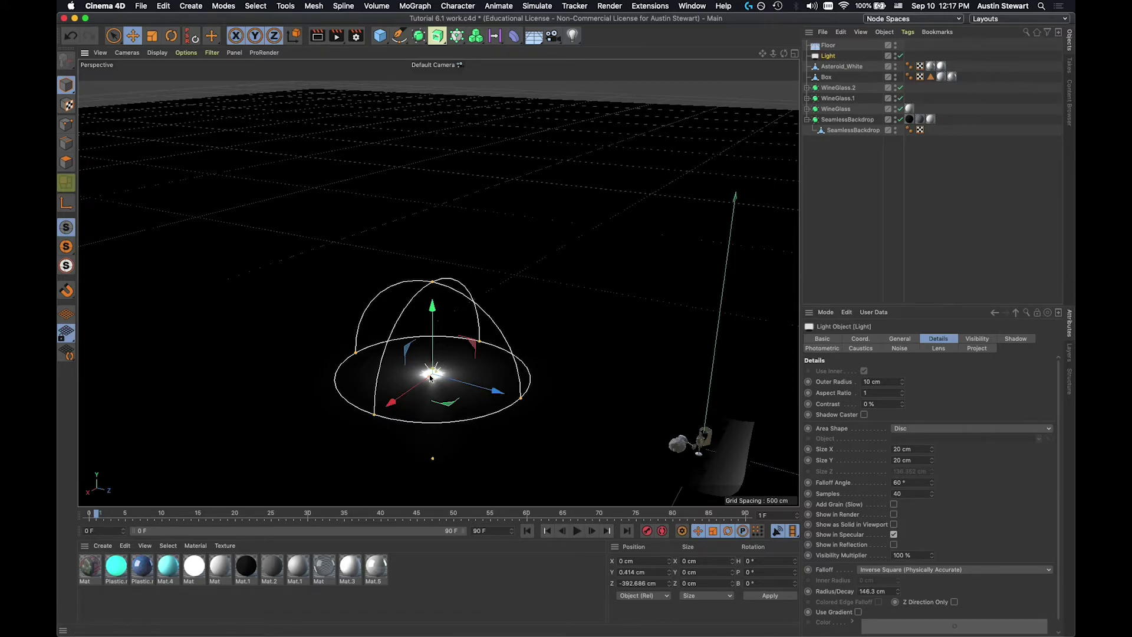
pyautogui.press('super+r')
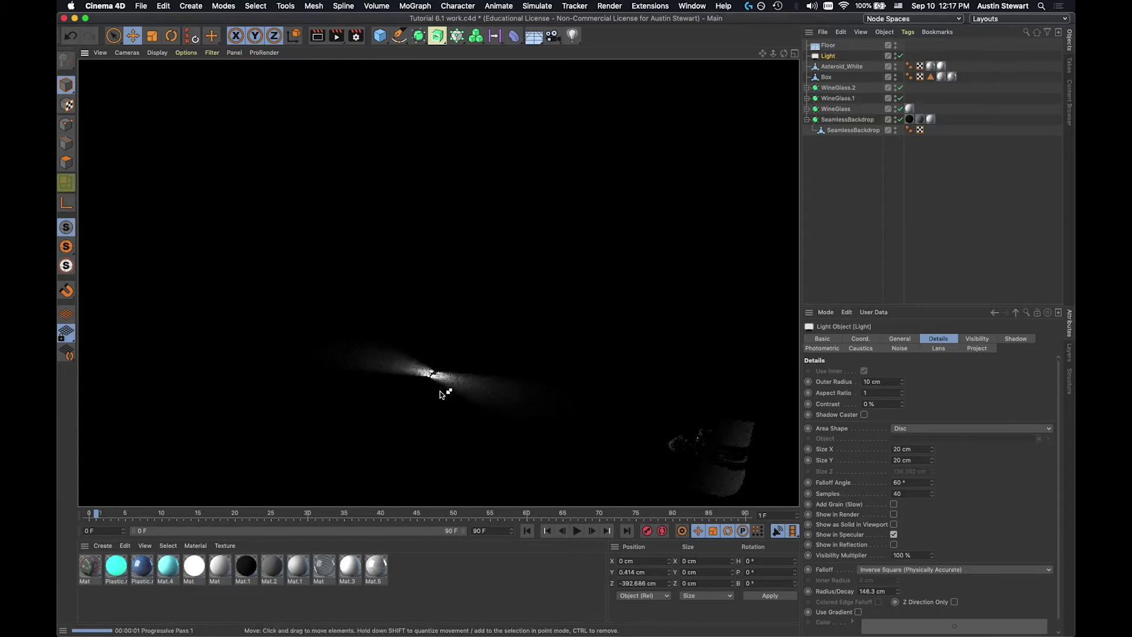
pyautogui.scroll(6, 436, 389)
pyautogui.scroll(3, 434, 383)
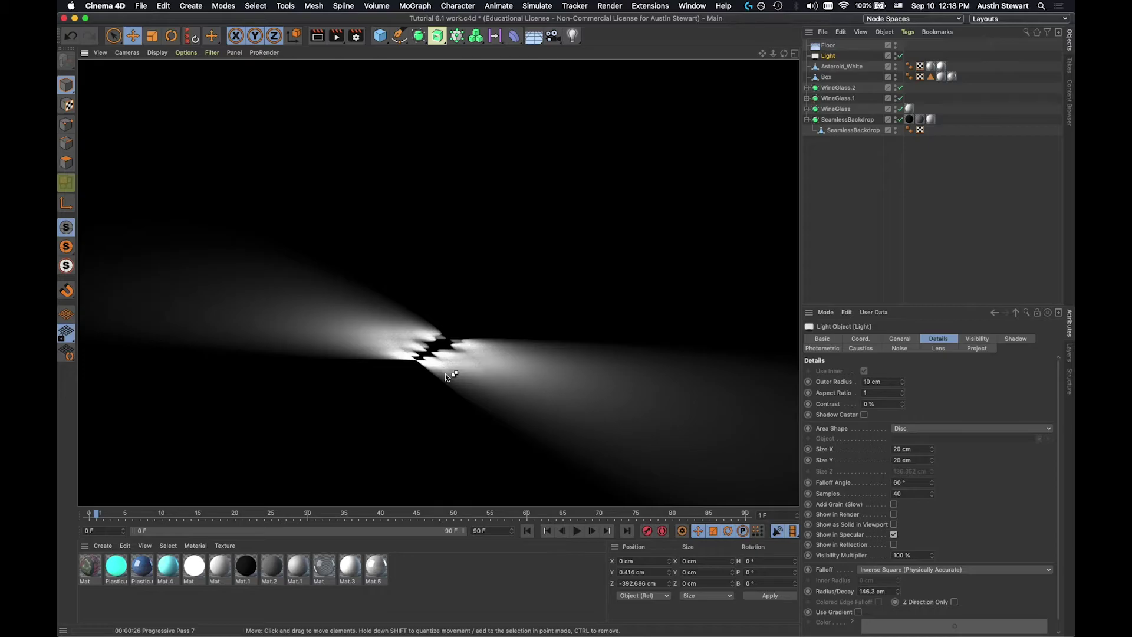
pyautogui.click(461, 356)
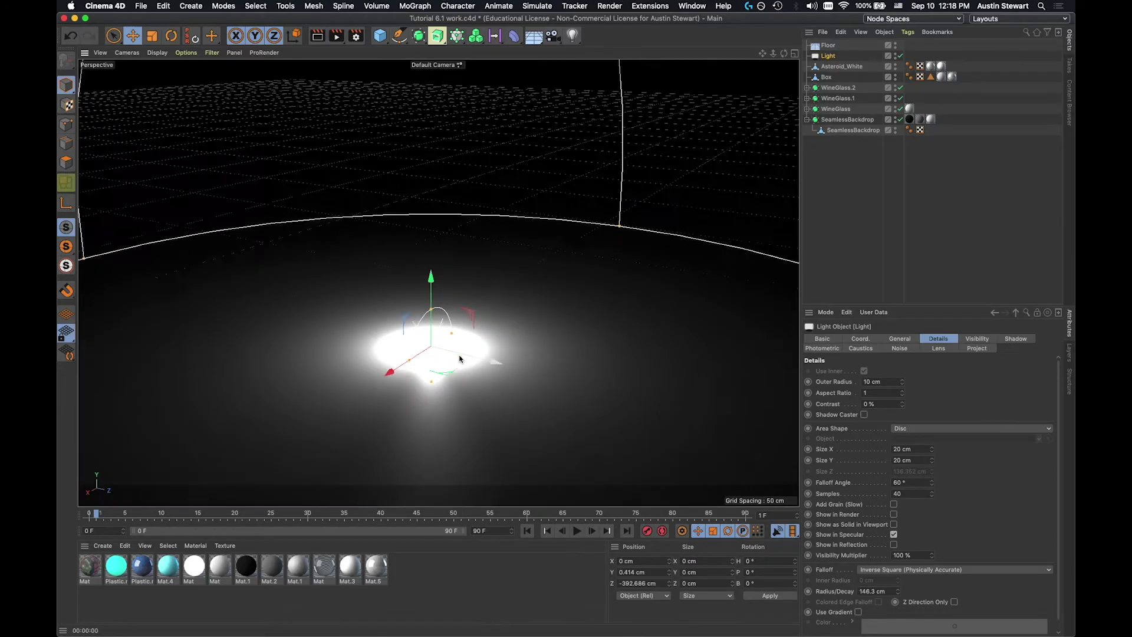
# Raise the light to about 50 cm above the floor.
pyautogui.scroll(-5, 461, 357)
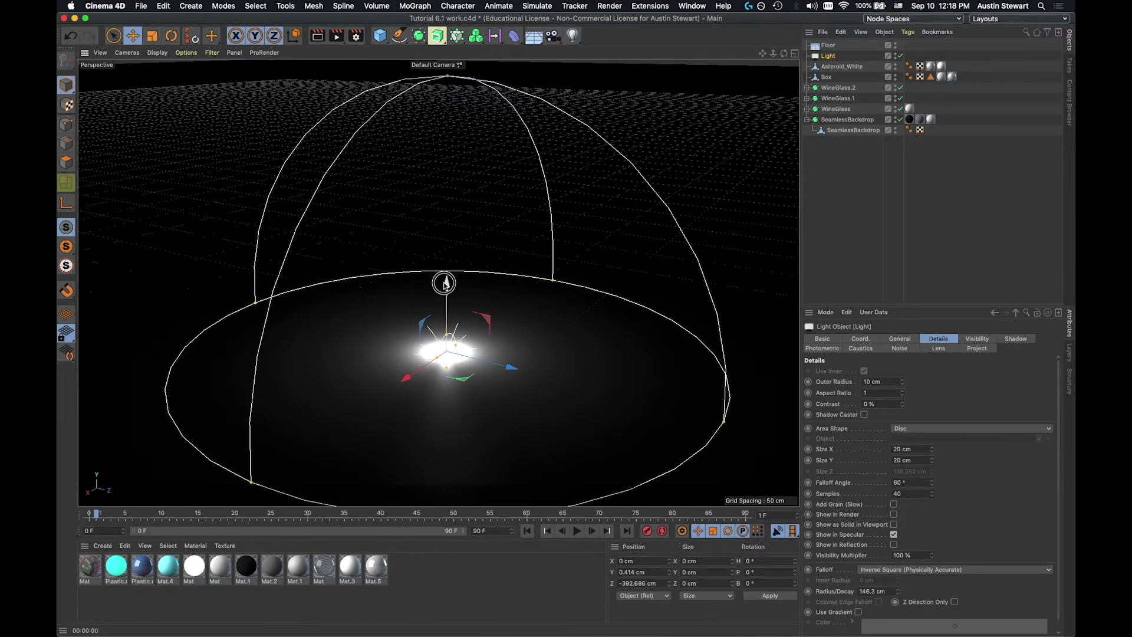
pyautogui.moveTo(444, 283); pyautogui.dragTo(445, 184)
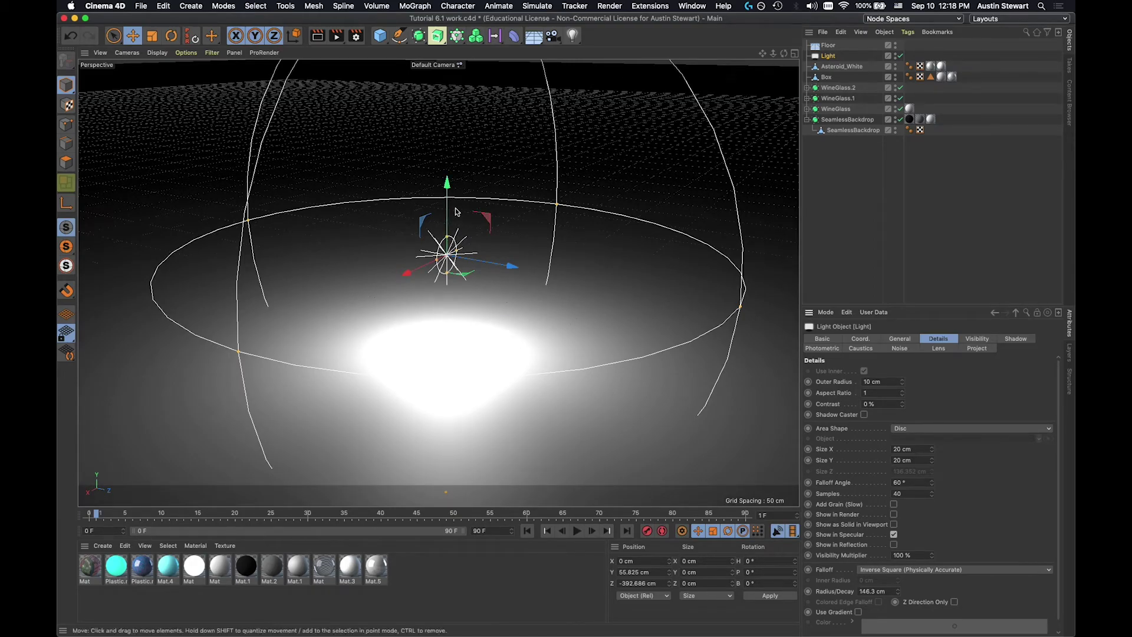
pyautogui.moveTo(444, 194); pyautogui.dragTo(444, 201)
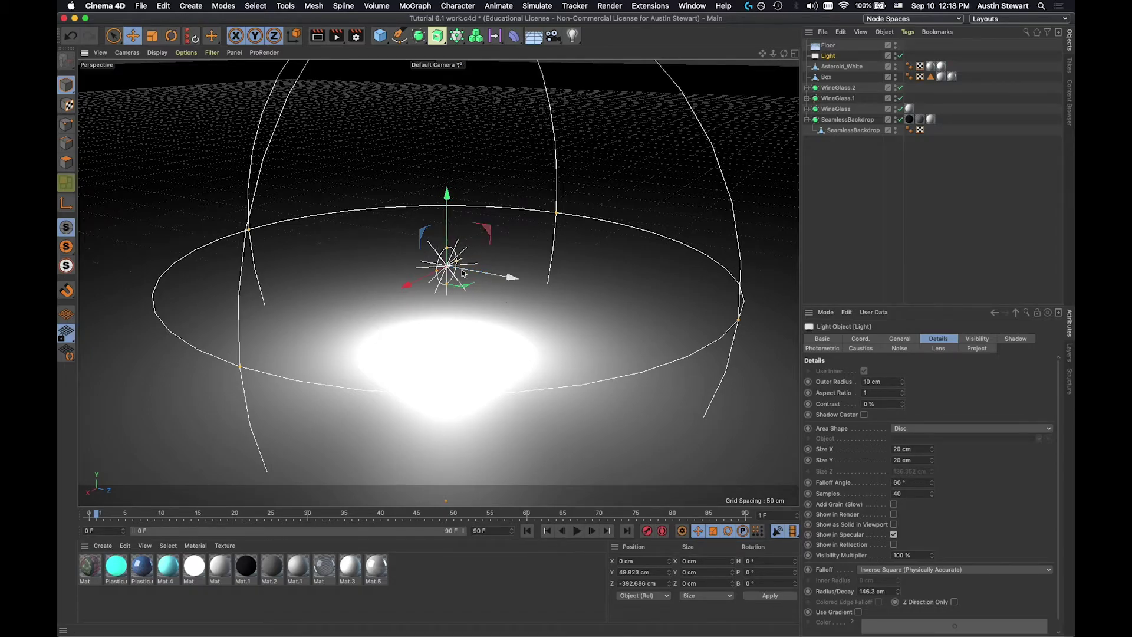
# Rotate the light to a pitch of -90° so it faces the floor, and preview the render.
pyautogui.press('r')
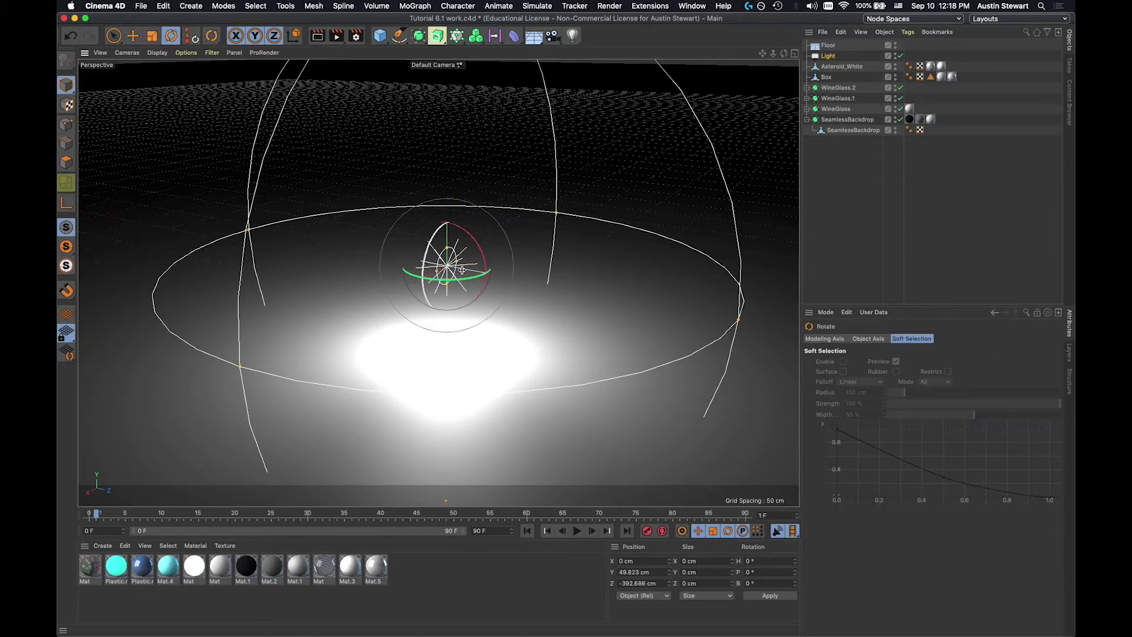
pyautogui.click(467, 234)
pyautogui.moveTo(467, 234); pyautogui.dragTo(477, 295)
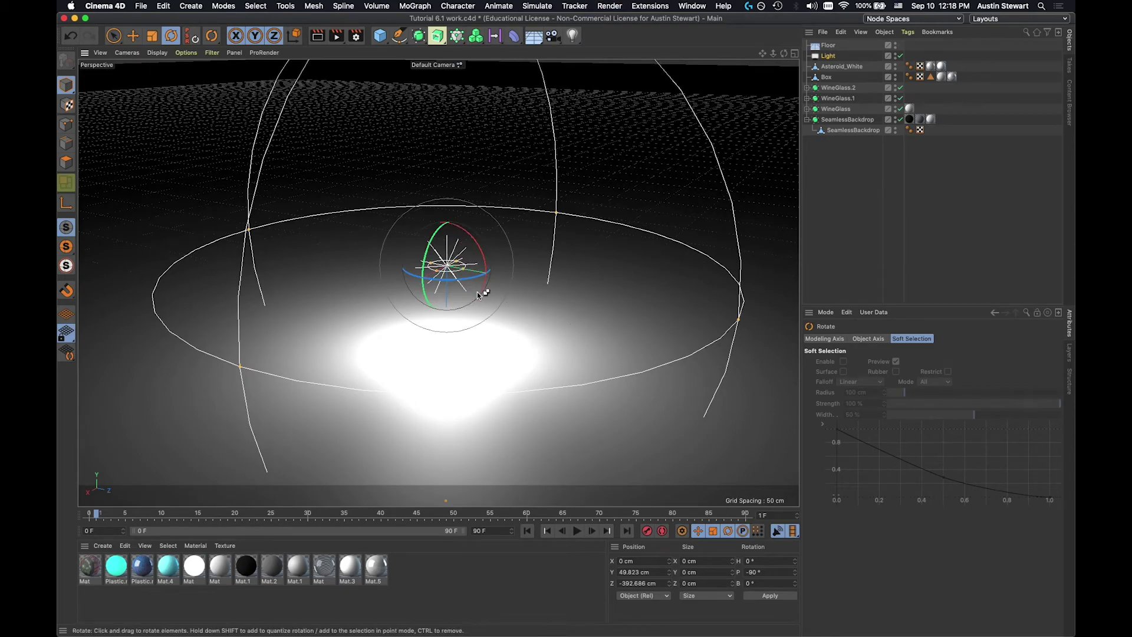
pyautogui.hotkey('ctrl', 'r')
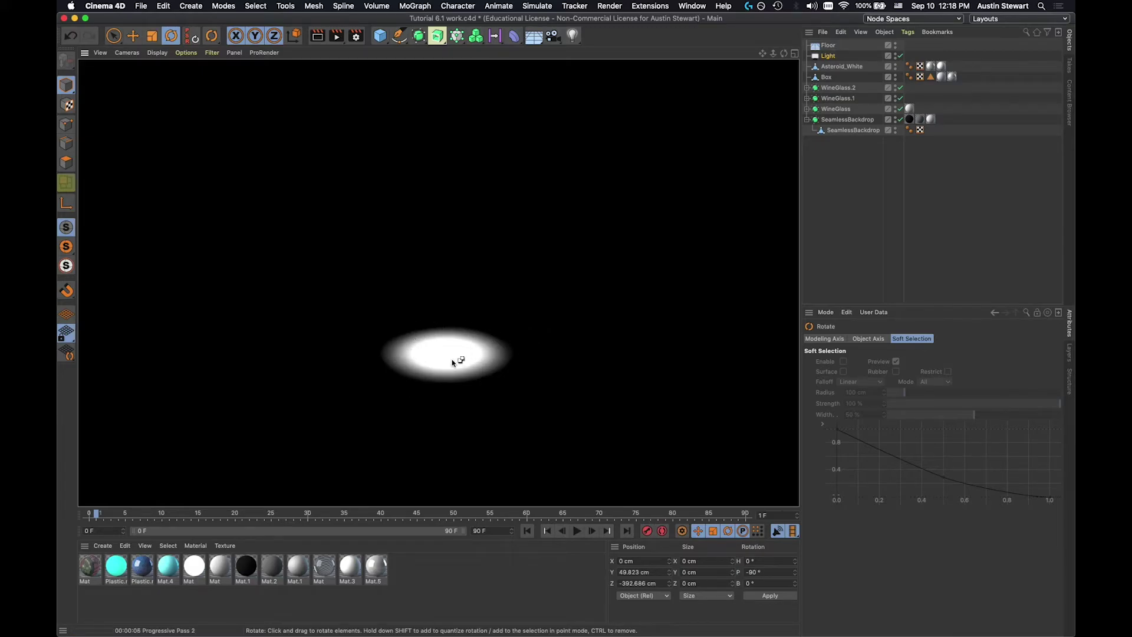
# Set the light's falloff angle to 120° and preview the render.
pyautogui.click(839, 57)
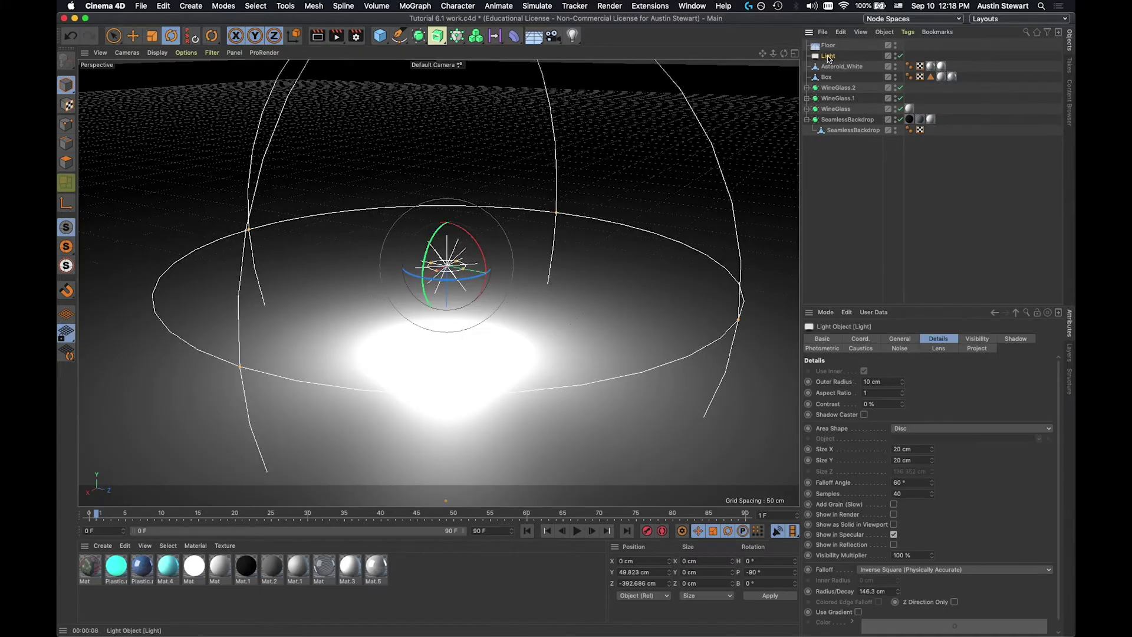
pyautogui.click(908, 483)
pyautogui.write('120')
pyautogui.click(992, 478)
pyautogui.press('super+r')
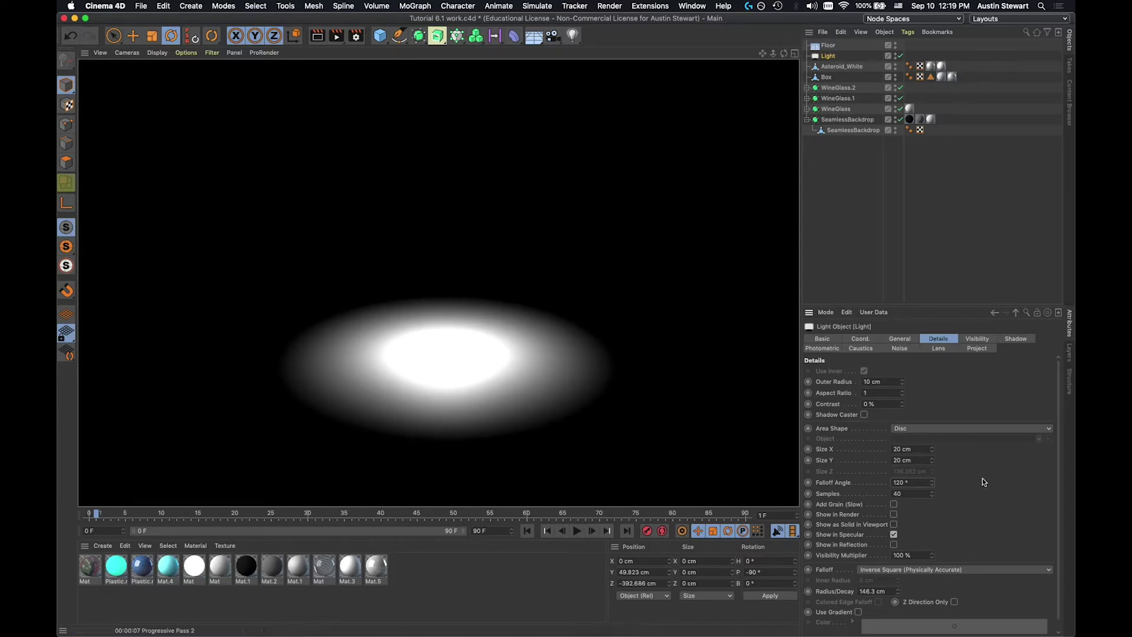
# Try a falloff angle of 180° on the light in the render preview, then set it back to 120°.
pyautogui.moveTo(924, 483); pyautogui.dragTo(796, 471)
pyautogui.write('1')
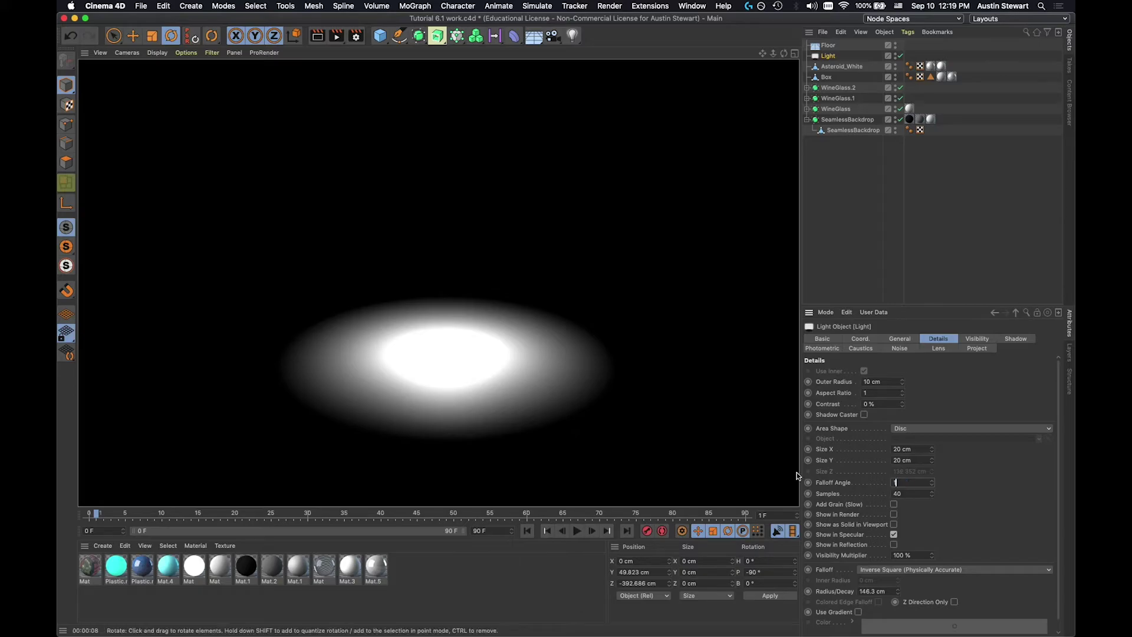
pyautogui.write('80')
pyautogui.press('Return')
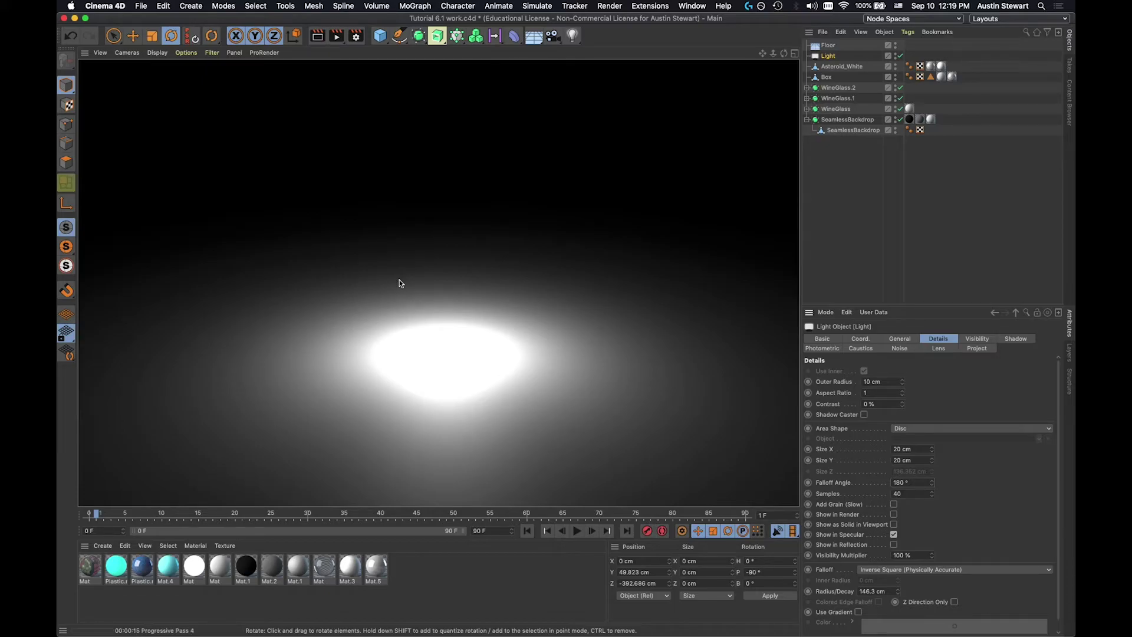
pyautogui.click(908, 482)
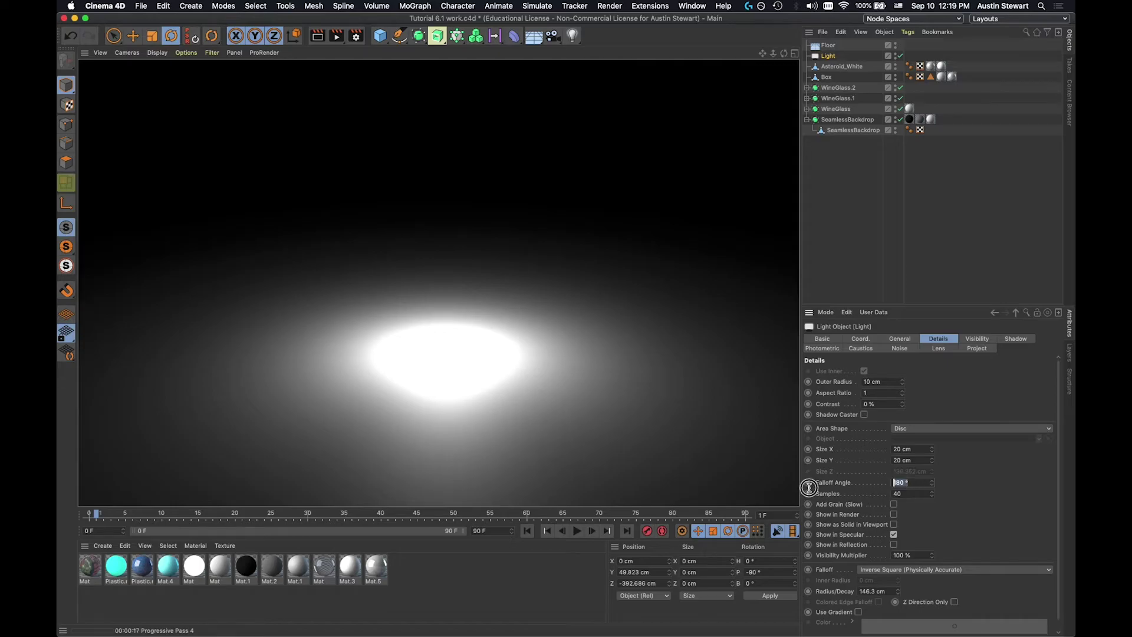
pyautogui.write('120')
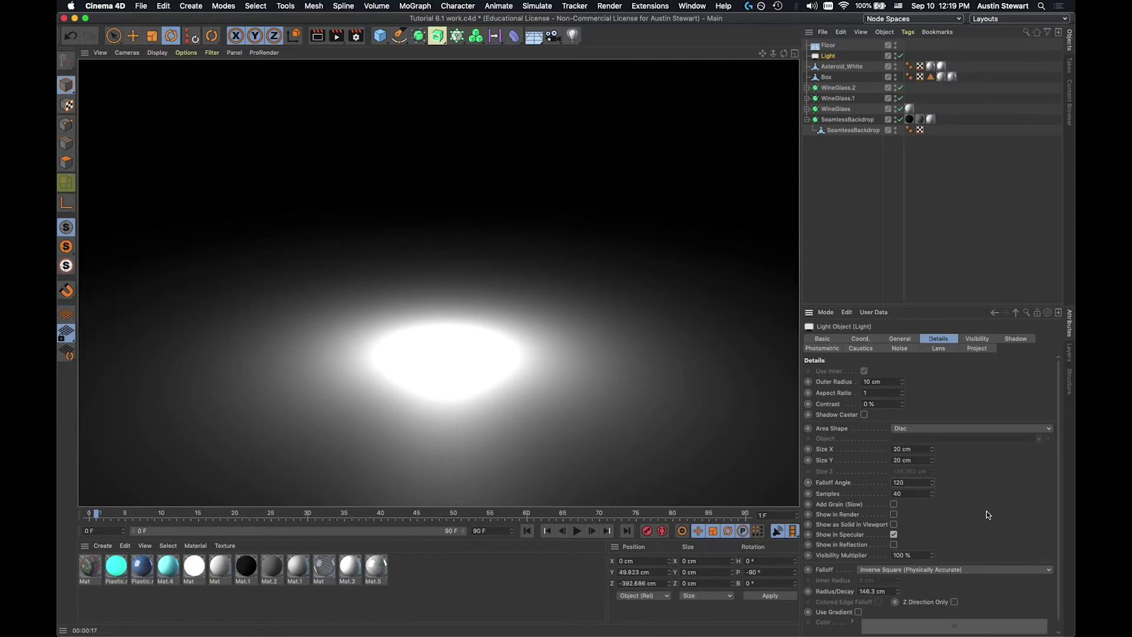
pyautogui.press('Return')
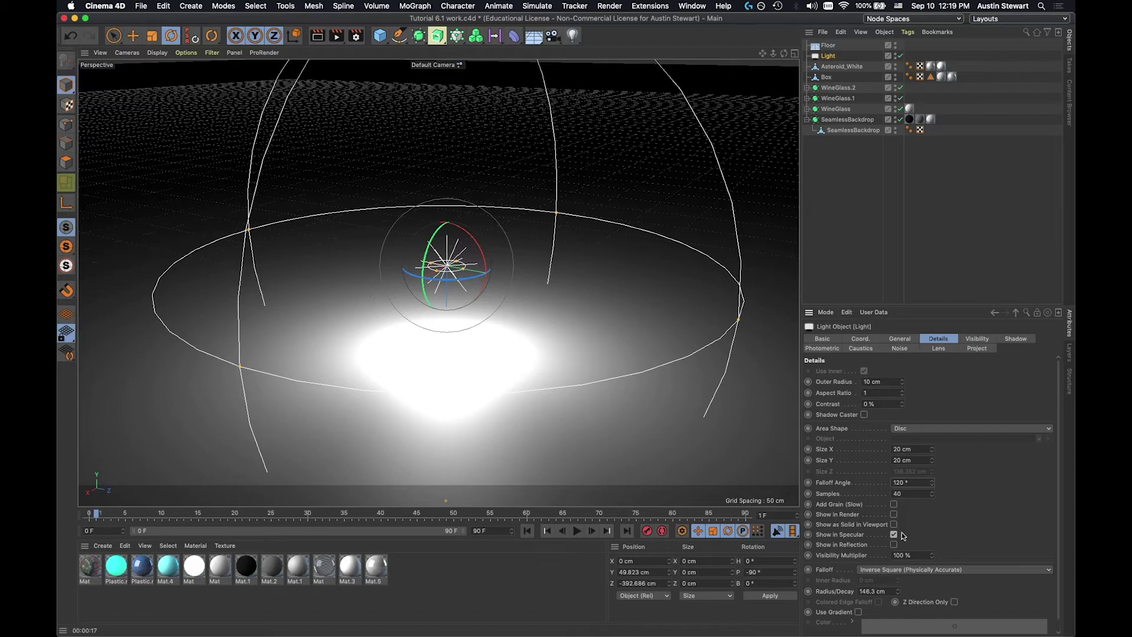
# Make the light's disc show in render and as a solid in the viewport, and preview the render.
pyautogui.click(894, 524)
pyautogui.press('super+r')
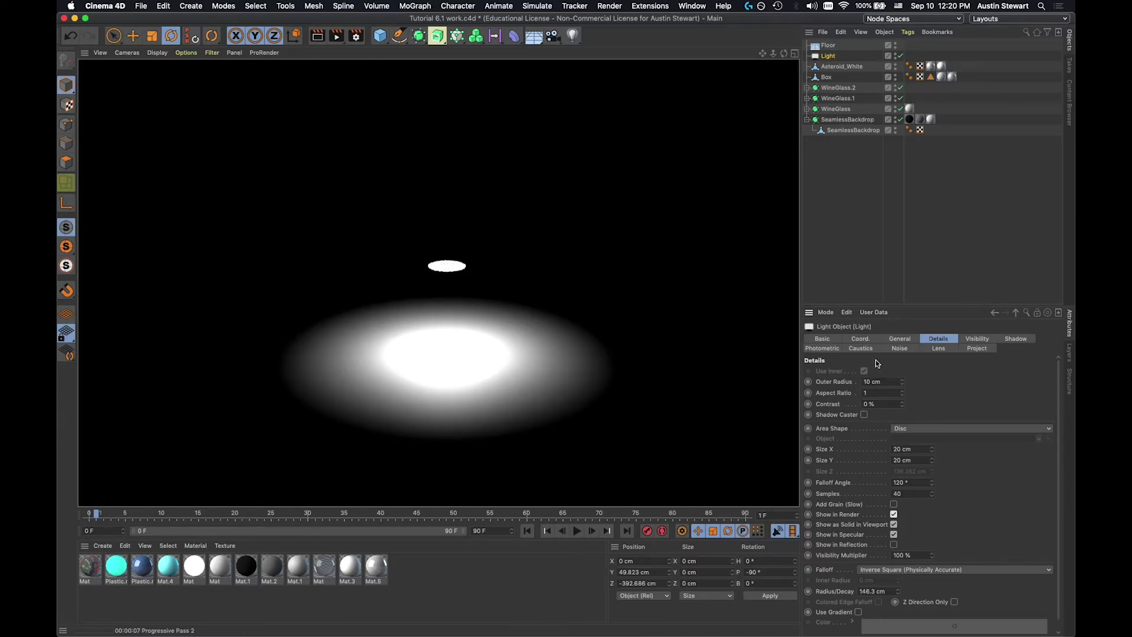
# Enable color temperature for the light and lower it to about 5926.
pyautogui.click(891, 338)
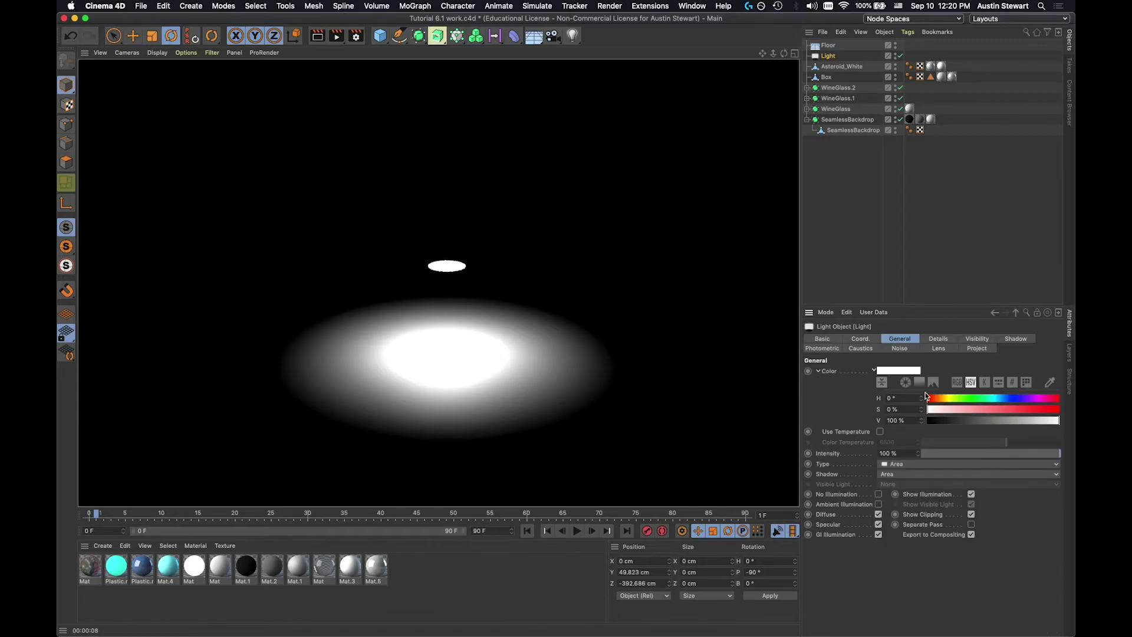
pyautogui.click(880, 432)
pyautogui.click(998, 442)
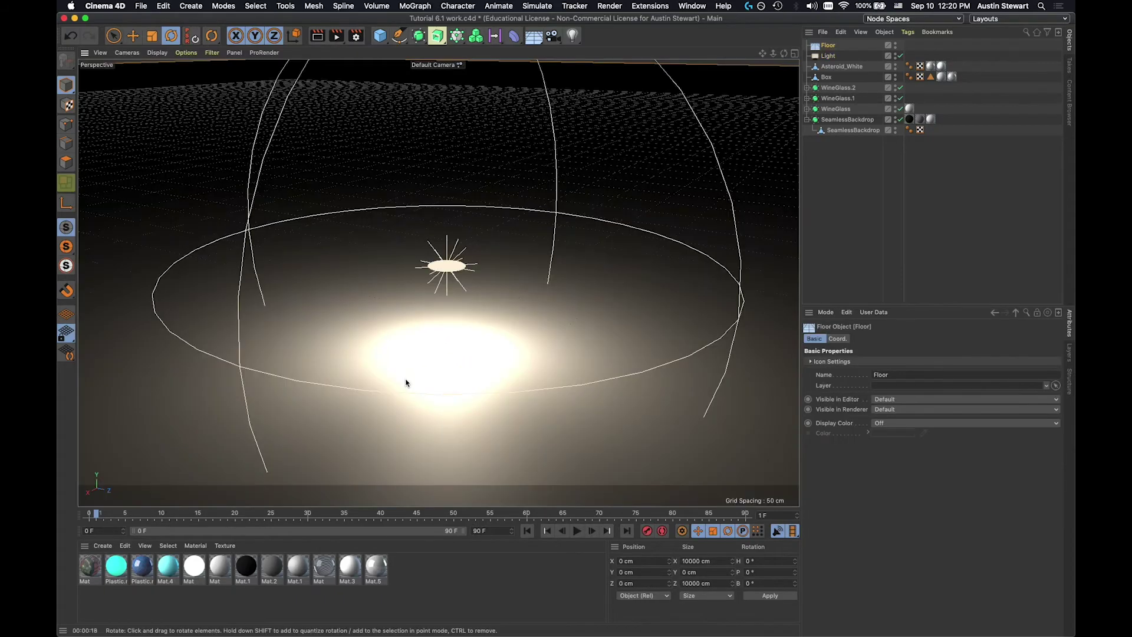
# Raise the light to about 78 cm above the floor and preview the render.
pyautogui.click(405, 381)
pyautogui.press('e')
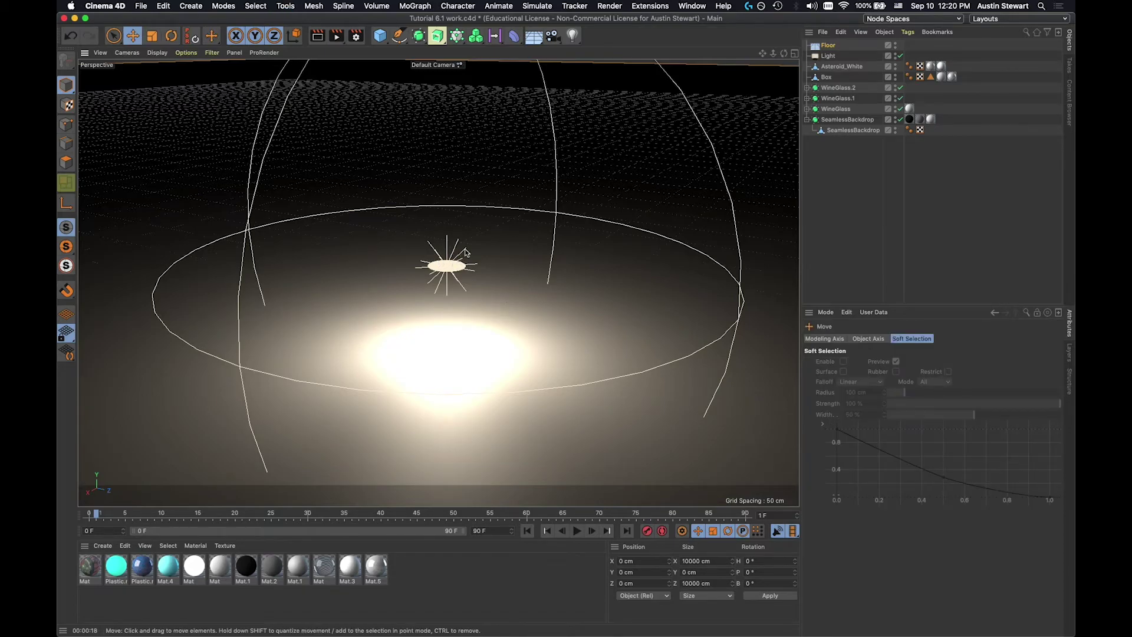
pyautogui.click(829, 56)
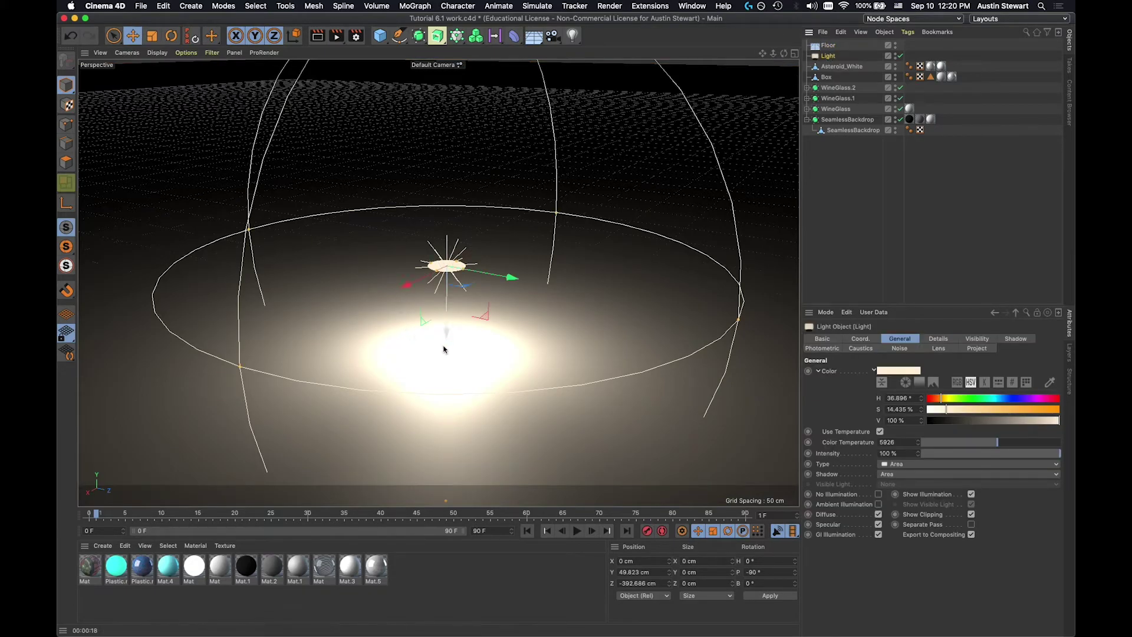
pyautogui.moveTo(447, 331); pyautogui.dragTo(446, 312)
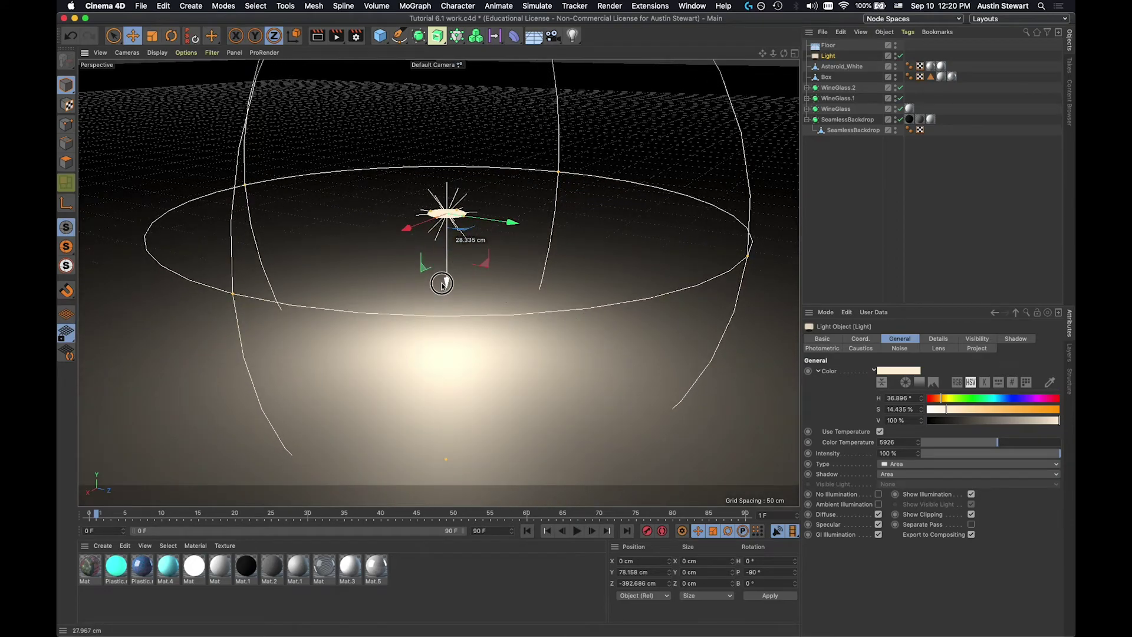
pyautogui.moveTo(441, 284); pyautogui.dragTo(442, 284)
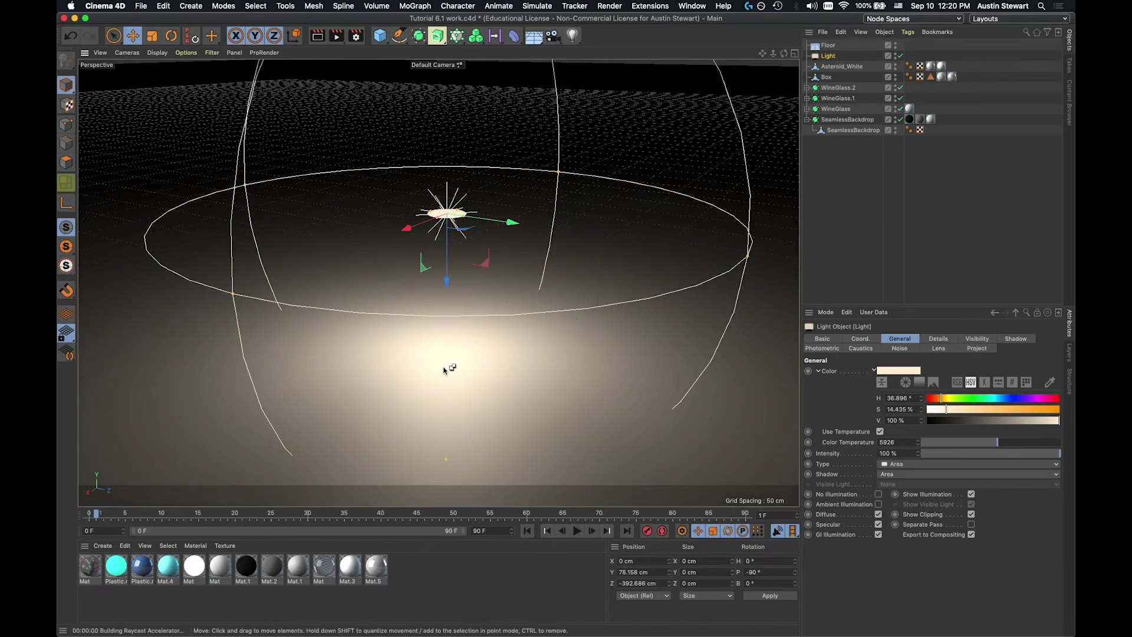
pyautogui.press('super+r')
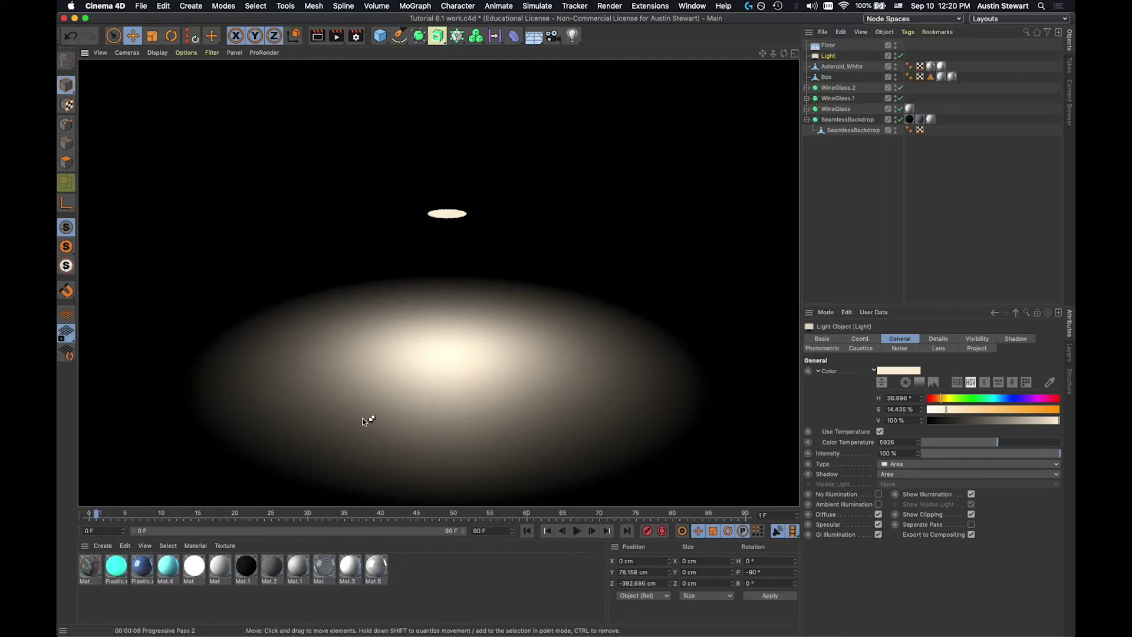
# Enable Show in Reflection for the light.
pyautogui.click(932, 339)
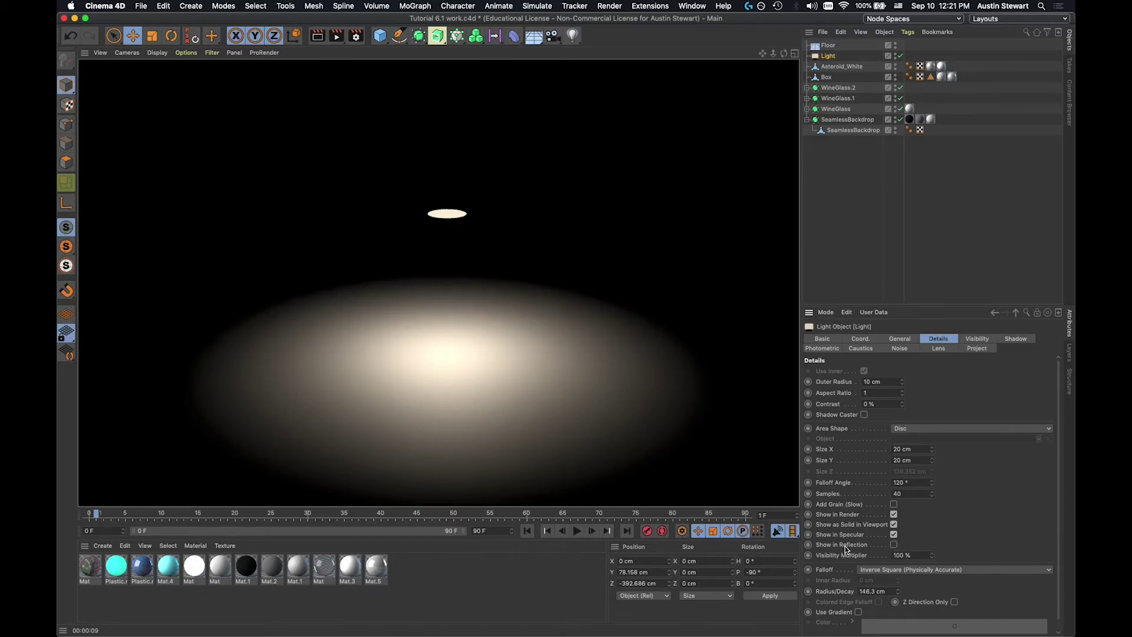
pyautogui.click(894, 544)
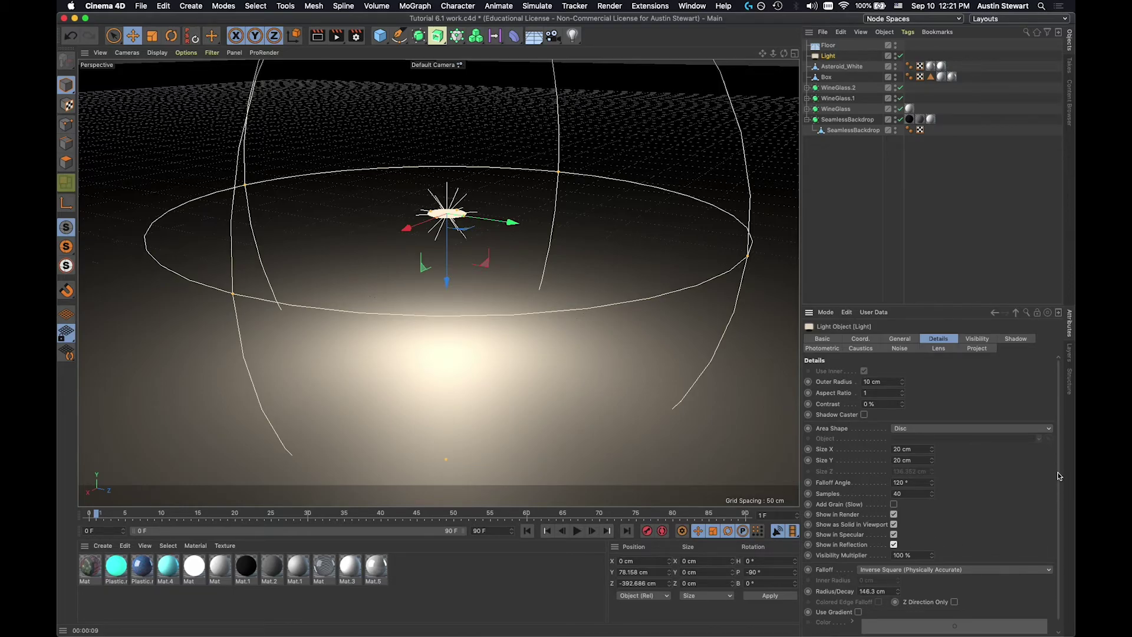
pyautogui.scroll(-1, 1059, 476)
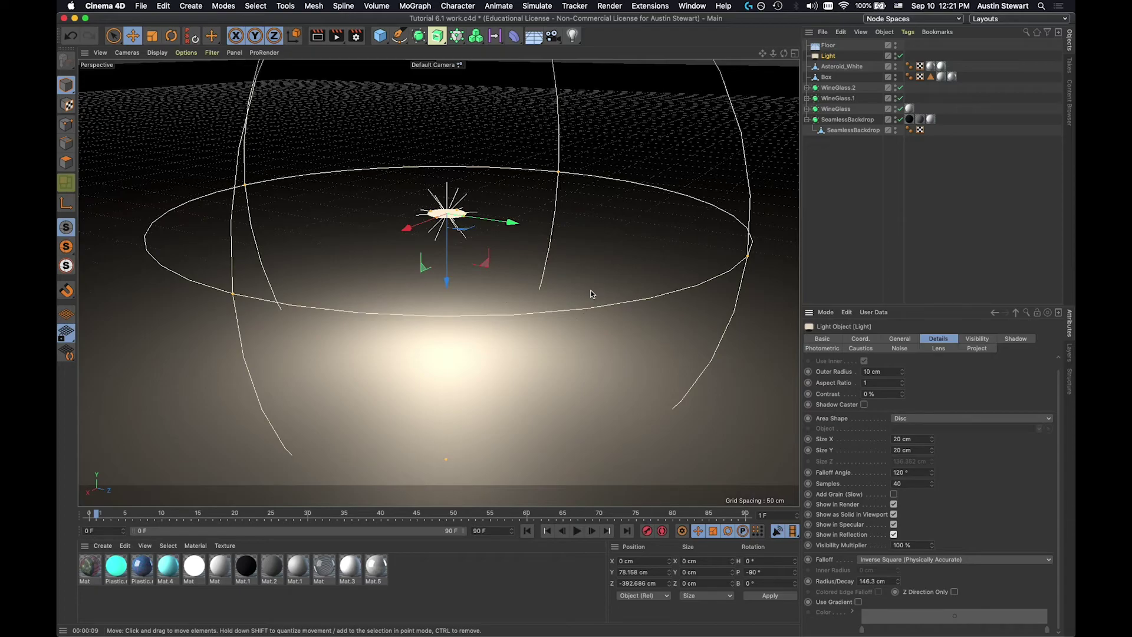
# Move the light along world Z to about 0.4 cm, directly over the backdrop objects, using the Right view.
pyautogui.click(795, 53)
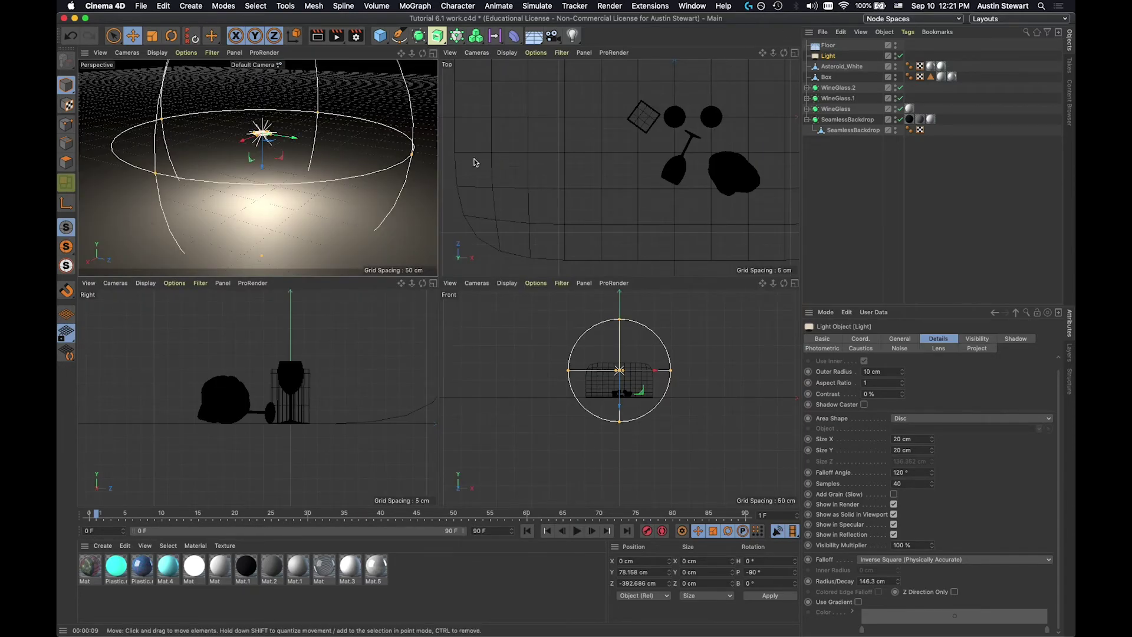
pyautogui.scroll(-6, 289, 406)
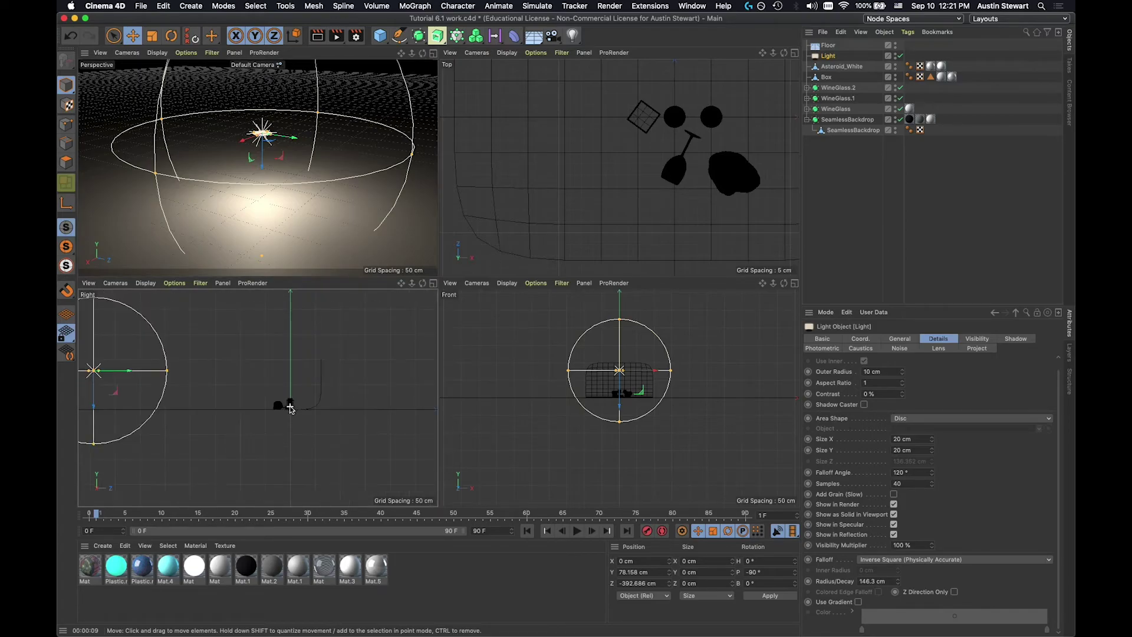
pyautogui.moveTo(130, 373); pyautogui.dragTo(328, 383)
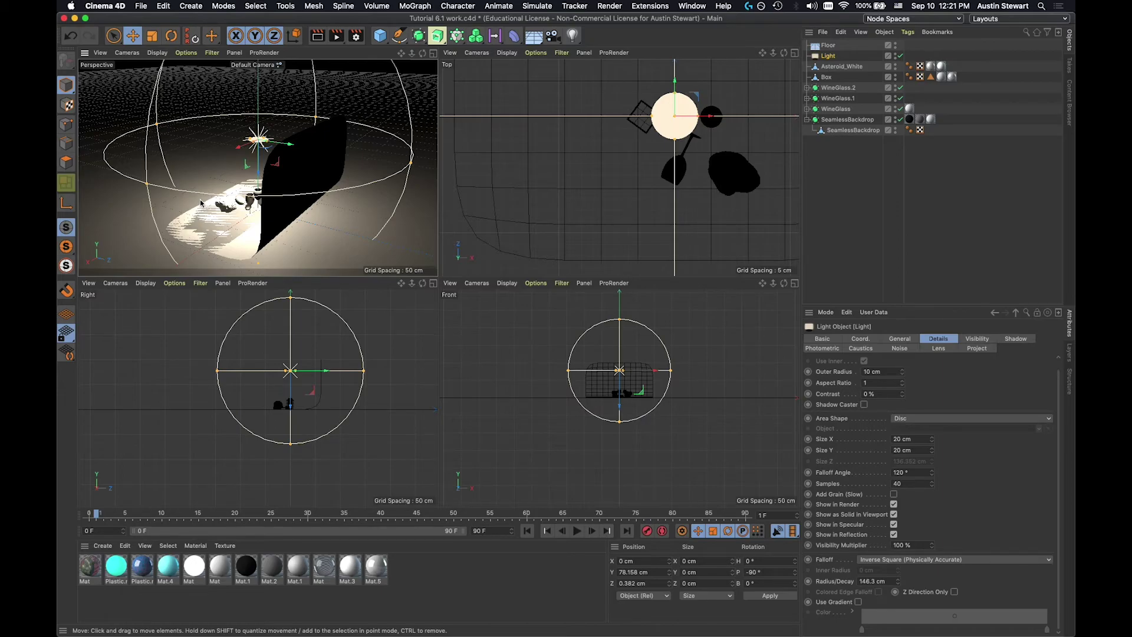
# Delete the Floor object from the scene.
pyautogui.keyDown('alt'); pyautogui.moveTo(201, 204); pyautogui.dragTo(295, 210); pyautogui.keyUp('alt')
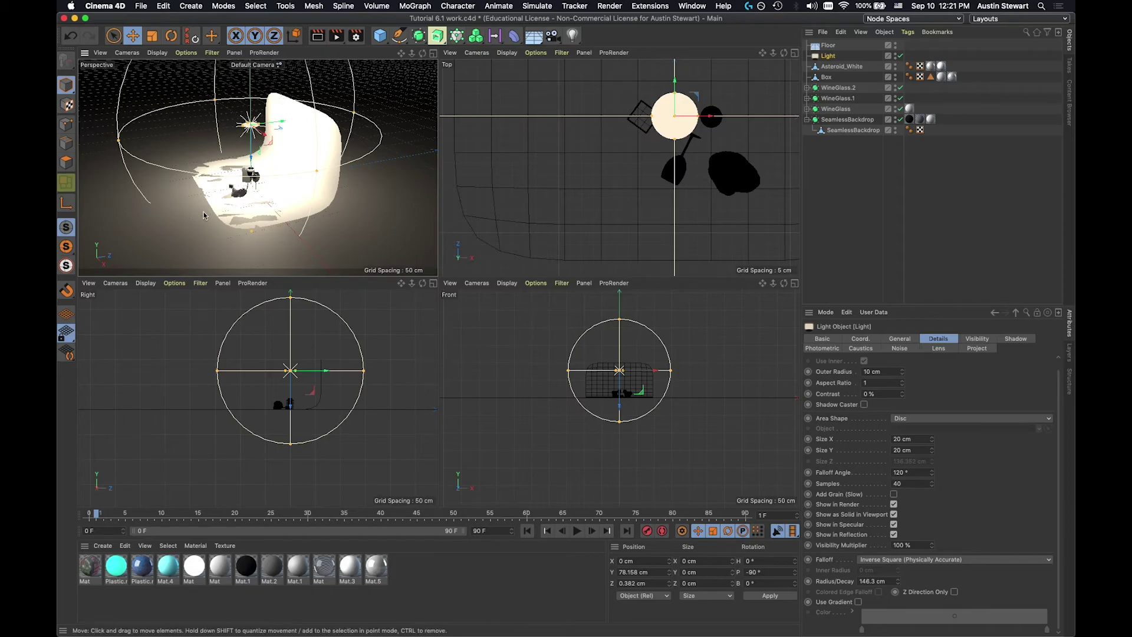
pyautogui.scroll(5, 232, 219)
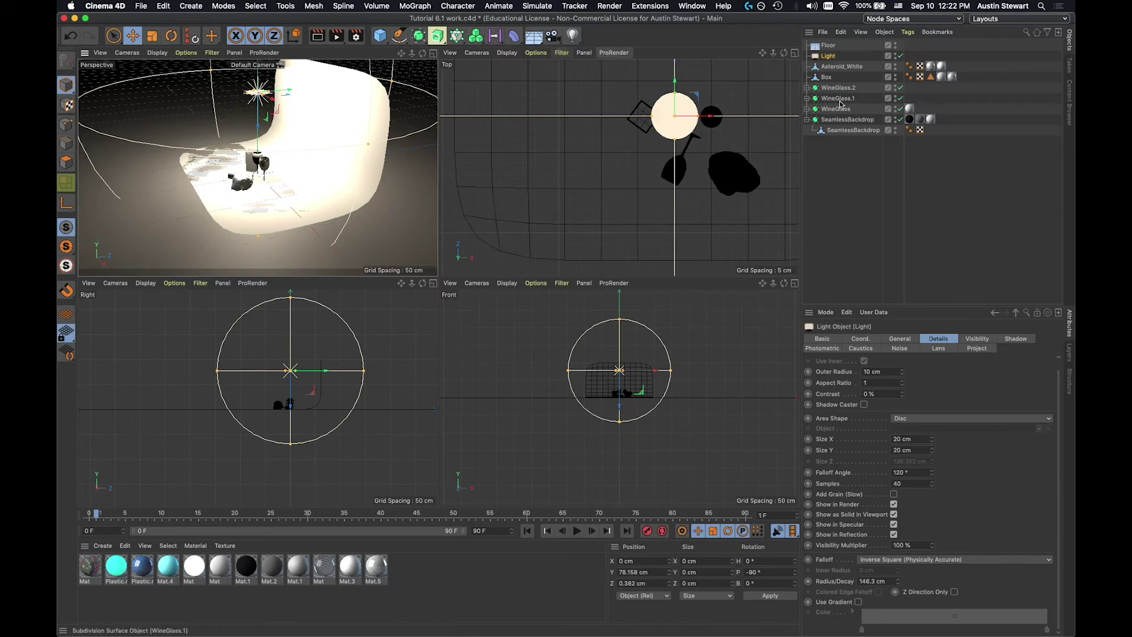
pyautogui.click(828, 46)
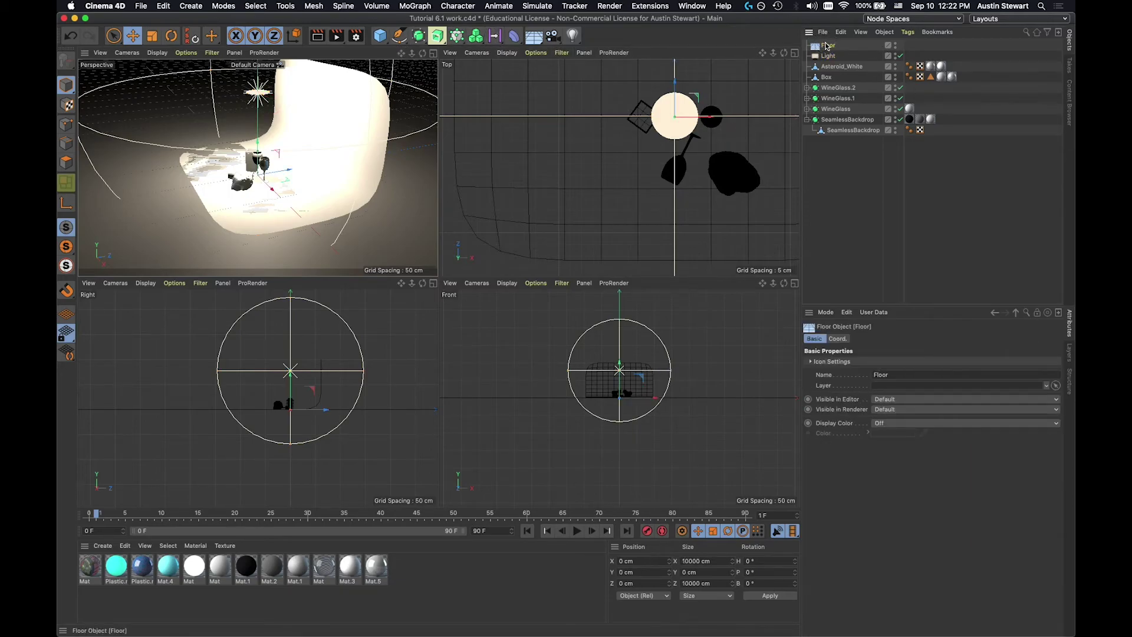
pyautogui.press('Delete')
# Raise the light to about 124.6 cm and move it along world Z to about -53 cm, in front of the objects.
pyautogui.keyDown('alt'); pyautogui.moveTo(251, 218); pyautogui.dragTo(329, 214); pyautogui.keyUp('alt')
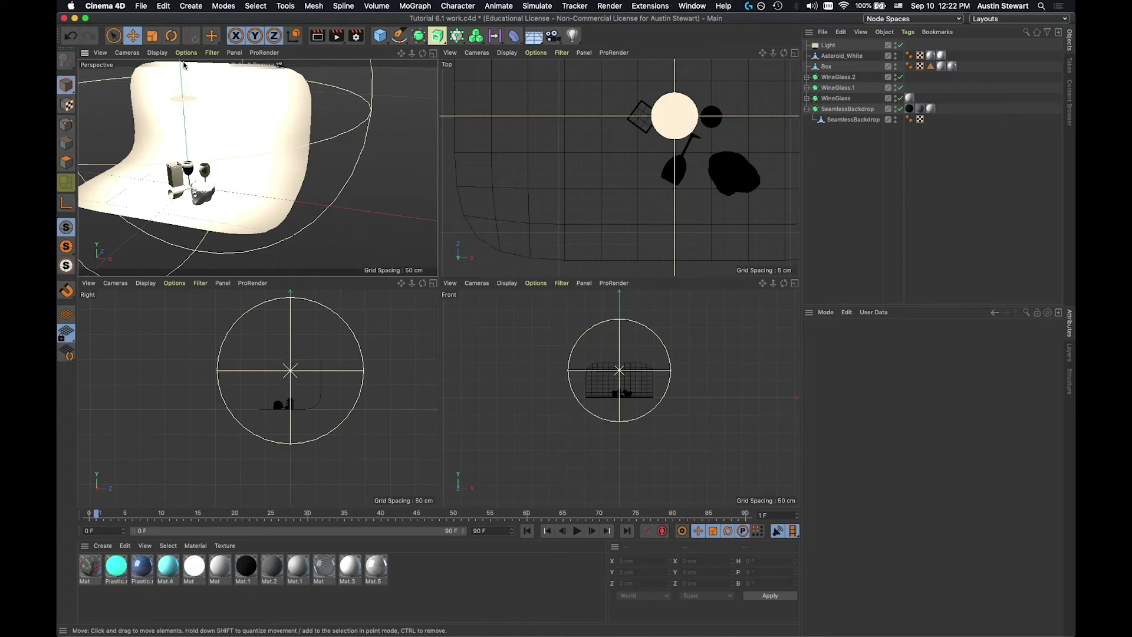
pyautogui.click(318, 395)
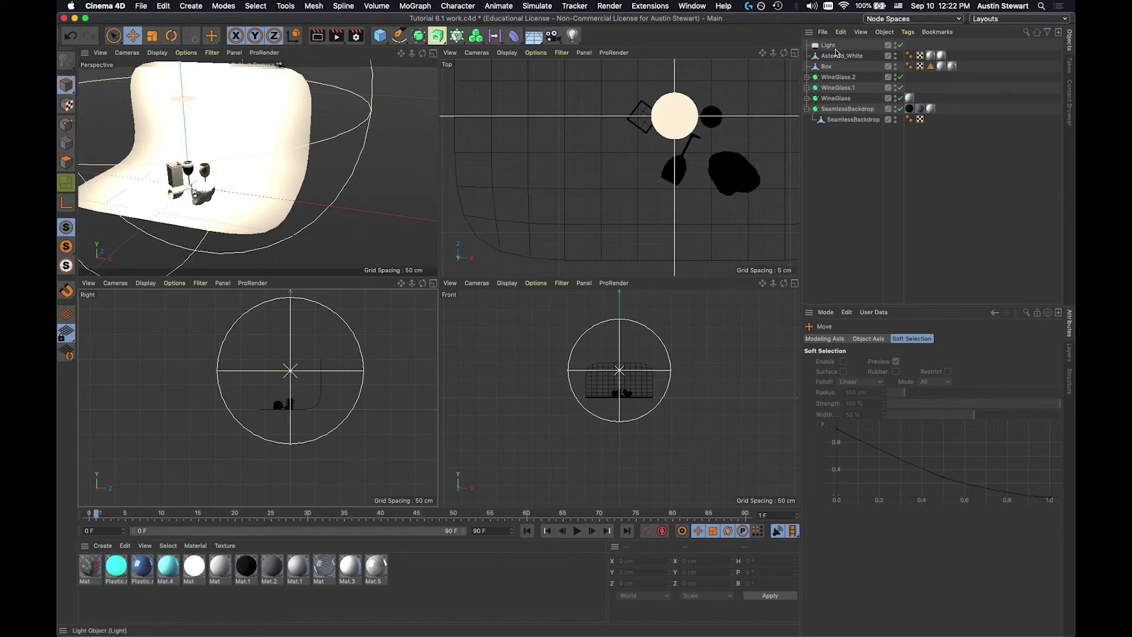
pyautogui.click(182, 99)
pyautogui.moveTo(288, 414); pyautogui.dragTo(291, 382)
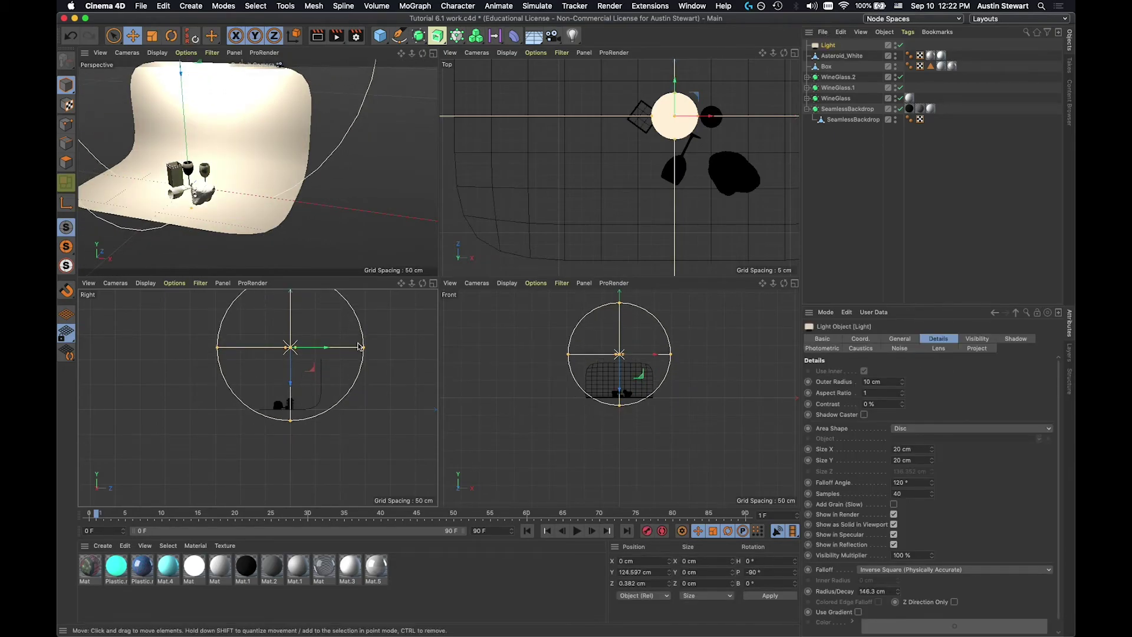
pyautogui.moveTo(327, 347); pyautogui.dragTo(303, 351)
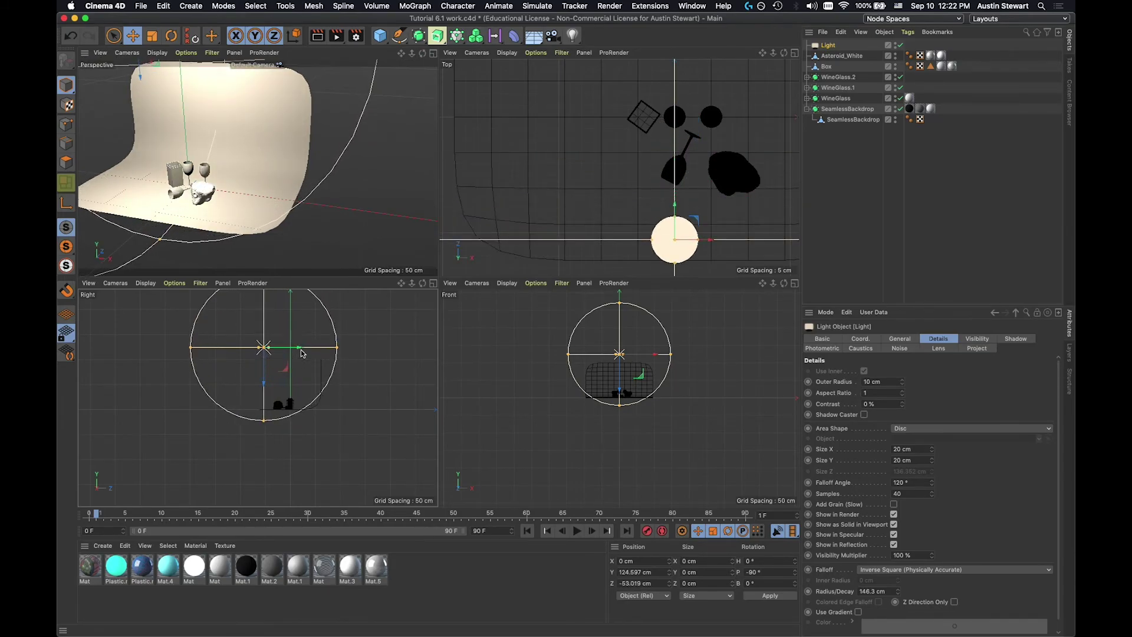
# Preview the render of the backdrop objects, including a close-up of the tipped wine glass.
pyautogui.scroll(10, 195, 198)
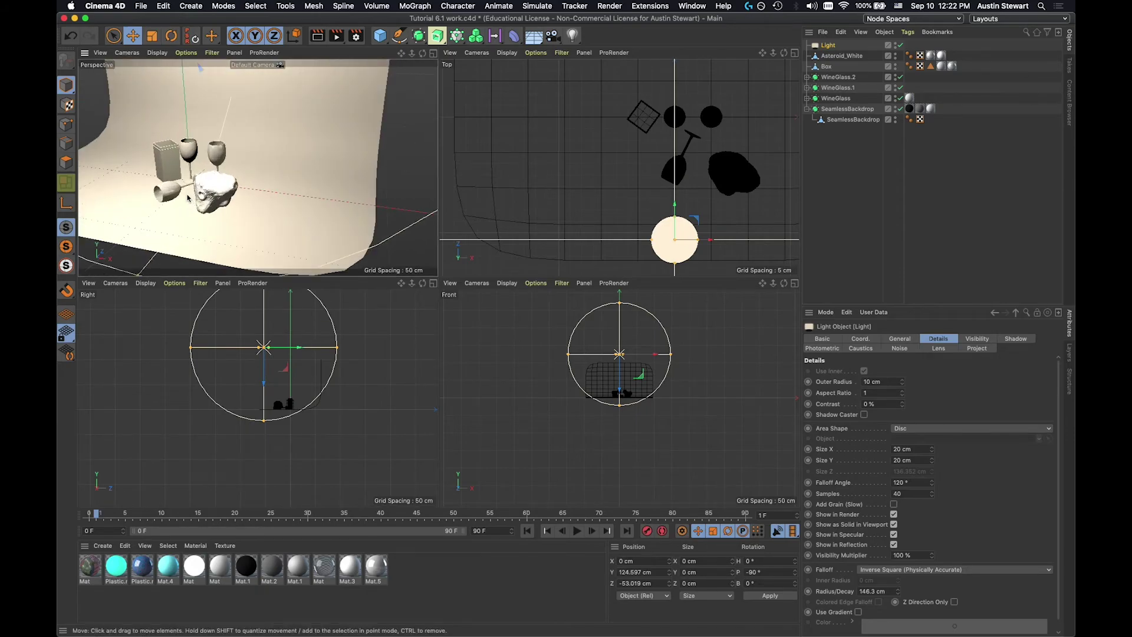
pyautogui.scroll(5, 188, 195)
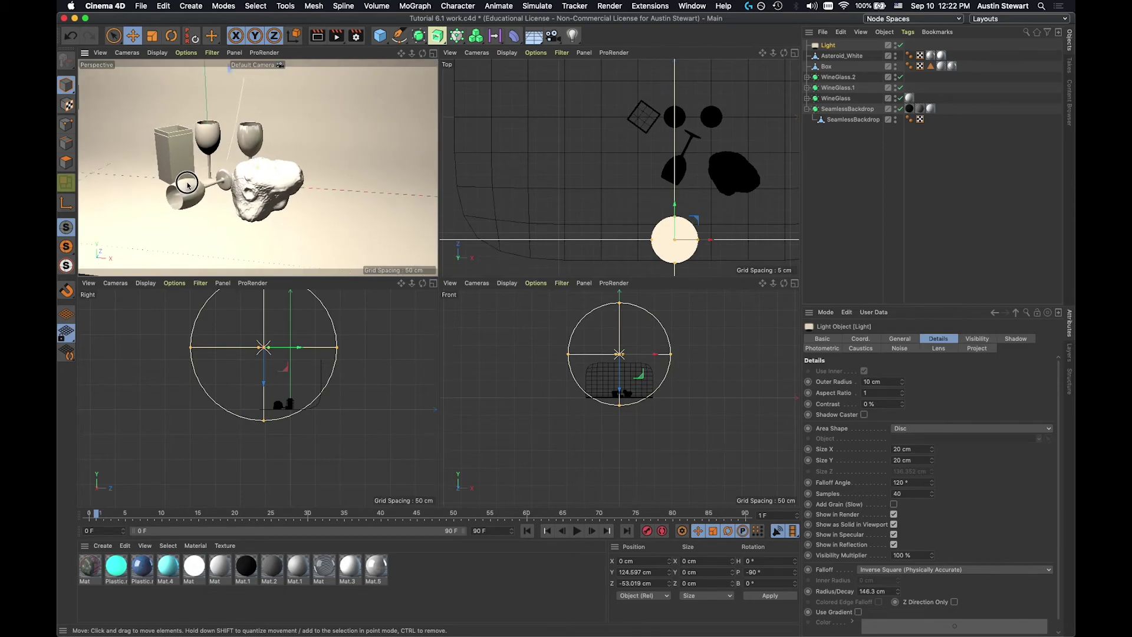
pyautogui.scroll(3, 187, 185)
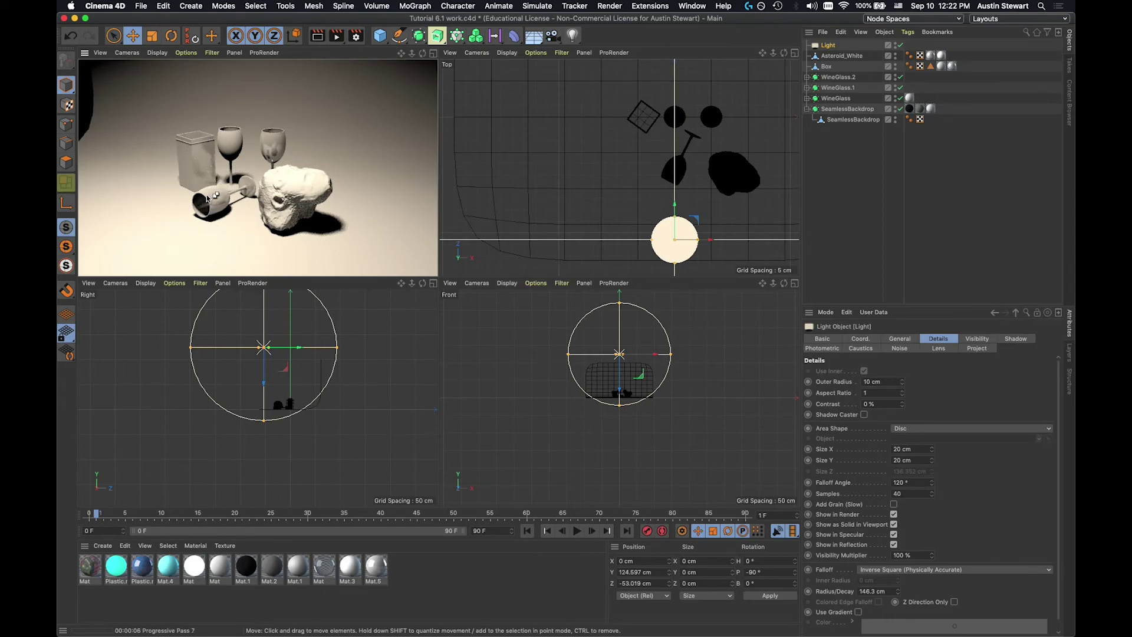
pyautogui.scroll(6, 208, 198)
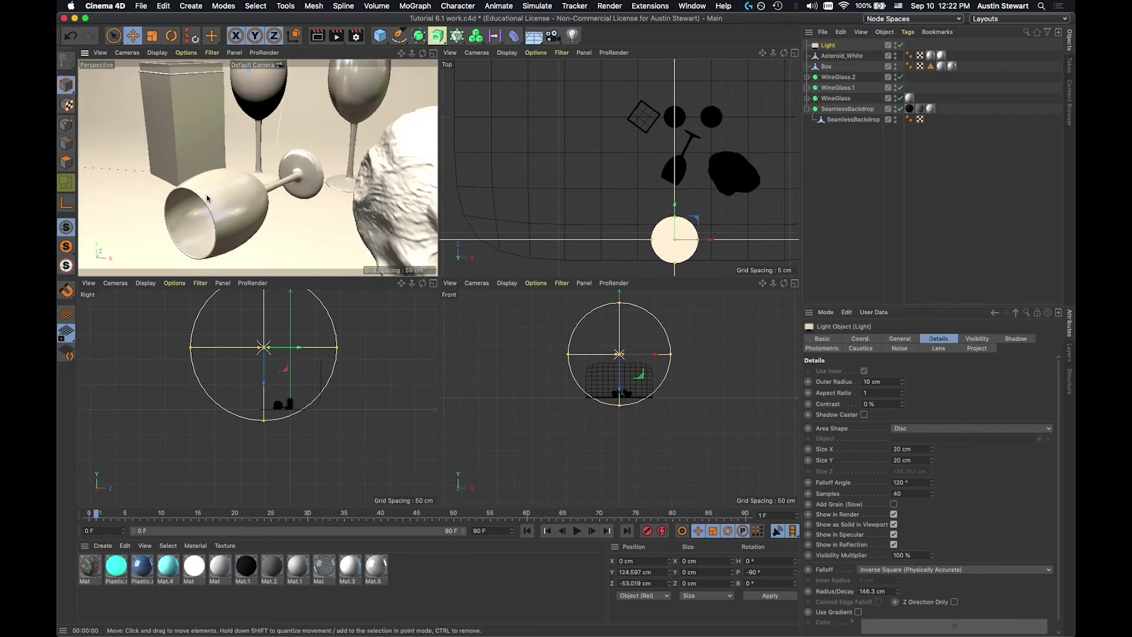
pyautogui.keyDown('alt'); pyautogui.moveTo(207, 198); pyautogui.dragTo(204, 248); pyautogui.keyUp('alt')
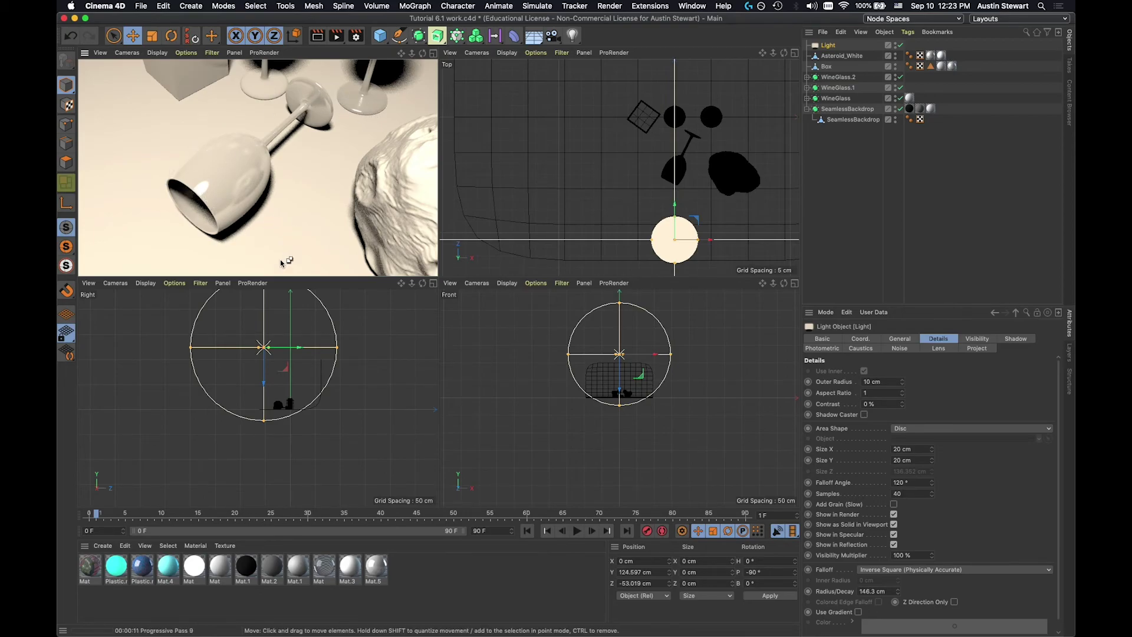
# Set the Specular Strength of material Mat.5's reflectance layer to 0%.
pyautogui.doubleClick(381, 571)
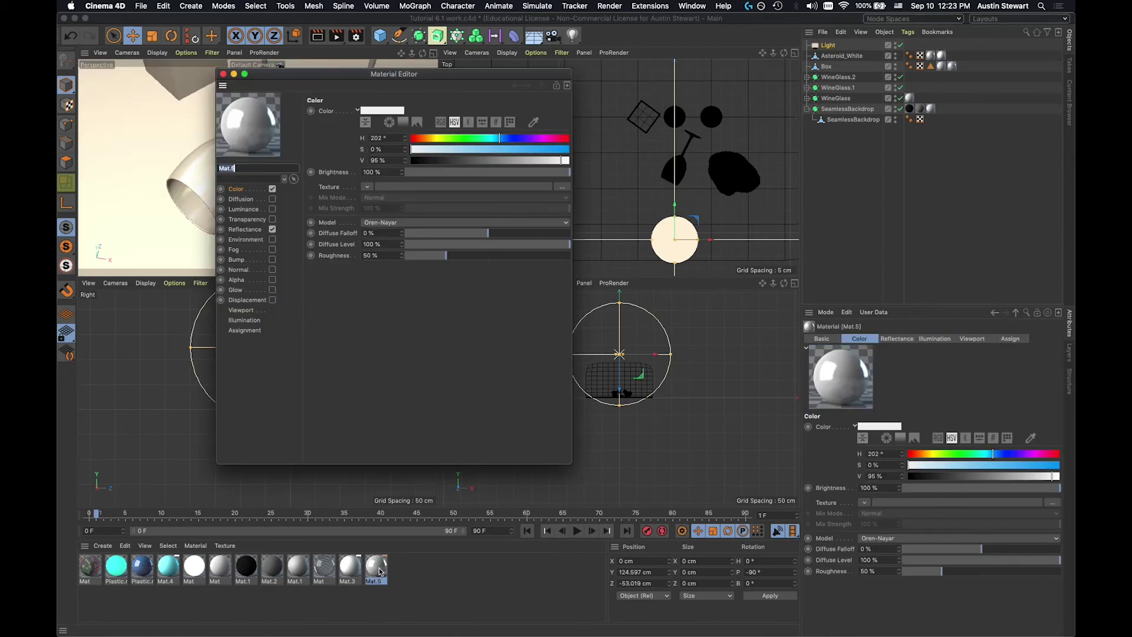
pyautogui.click(245, 229)
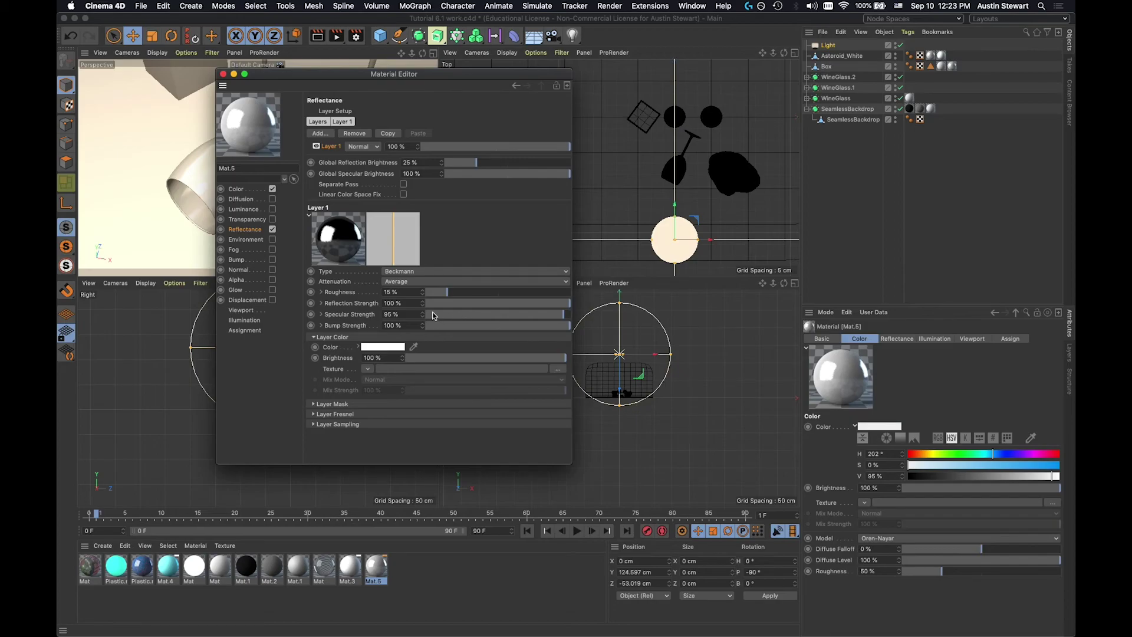
pyautogui.moveTo(437, 313); pyautogui.dragTo(426, 315)
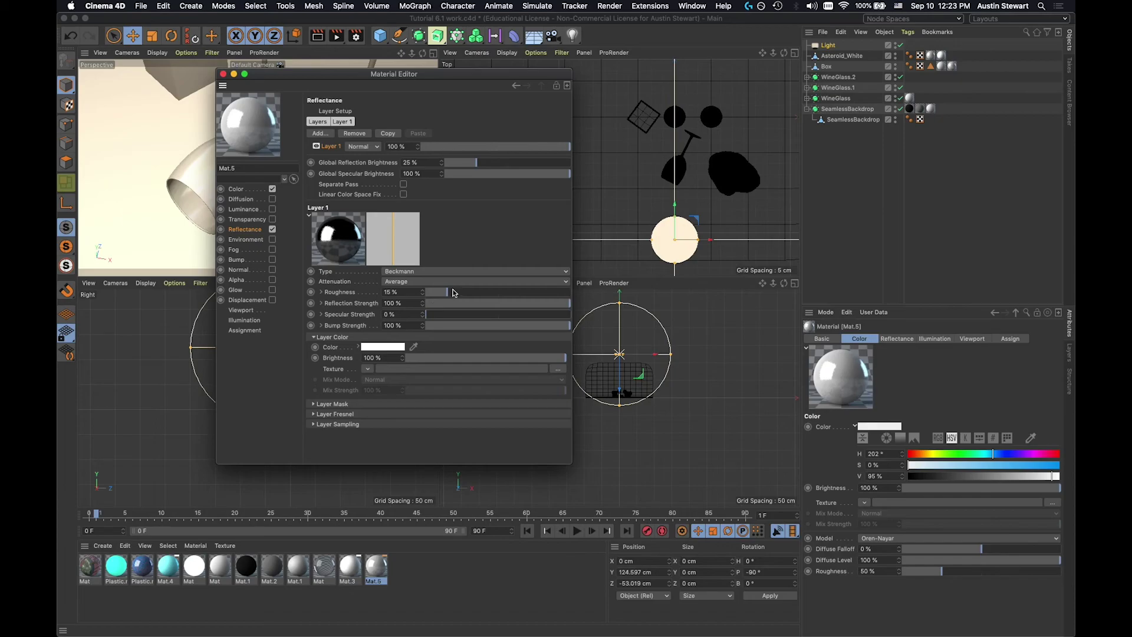
# Raise Mat.5's Global Reflection Brightness to 78%.
pyautogui.click(508, 163)
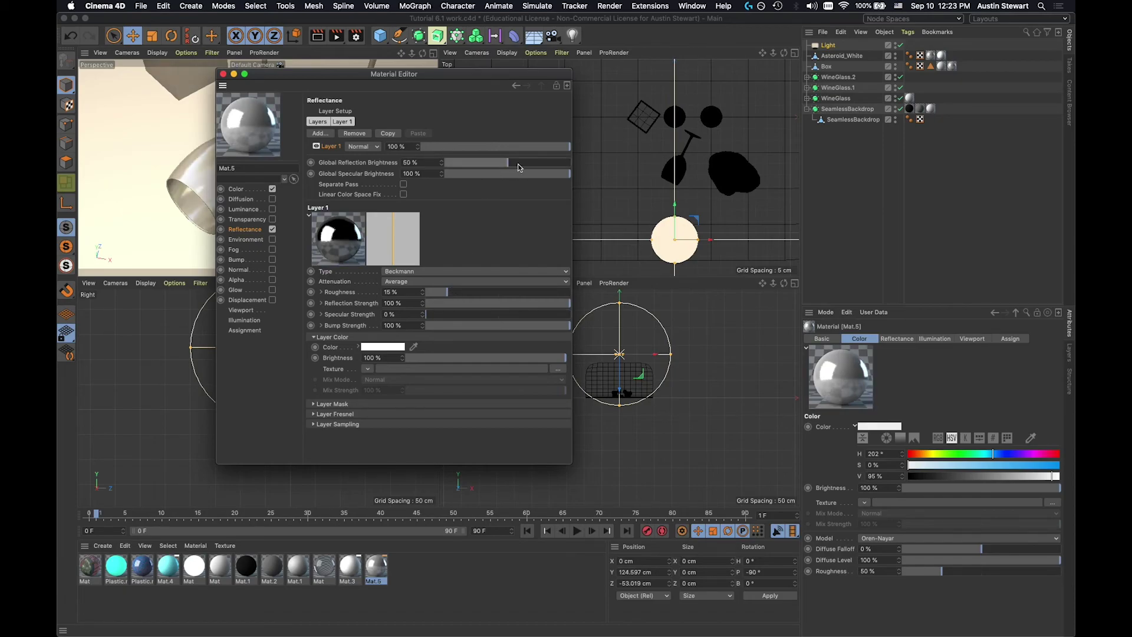
pyautogui.click(520, 163)
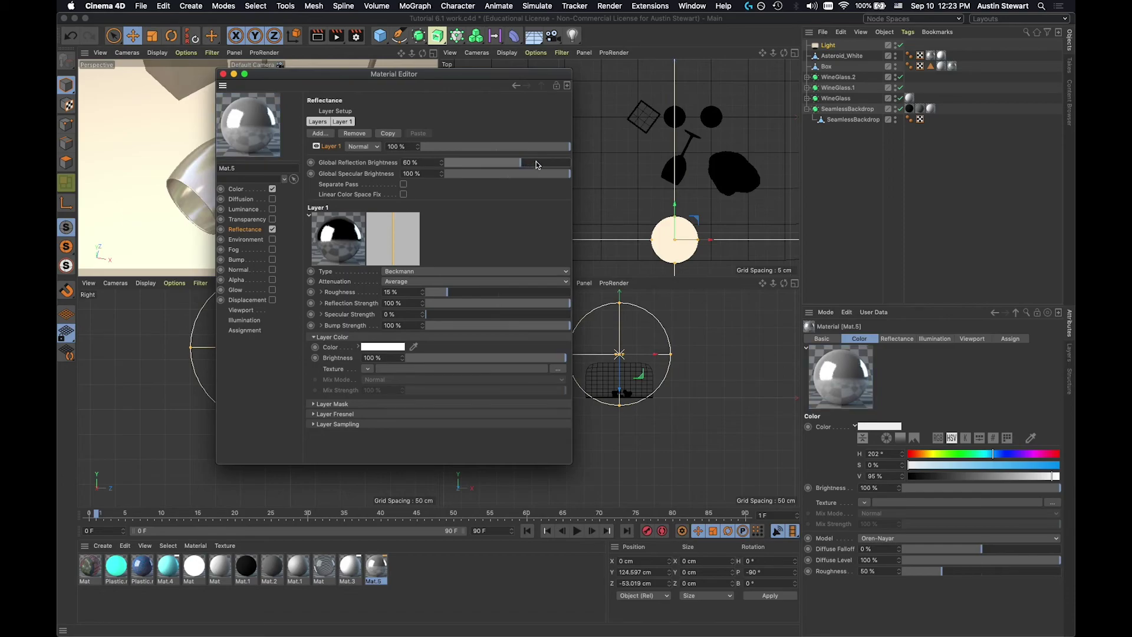
pyautogui.click(568, 162)
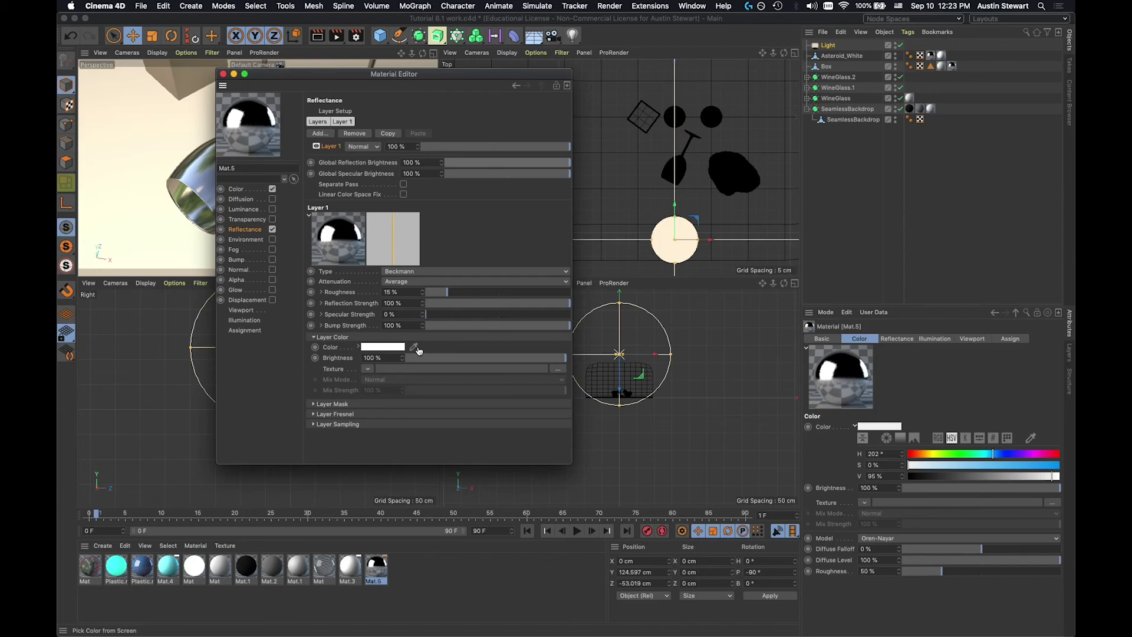
pyautogui.moveTo(553, 163); pyautogui.dragTo(590, 165)
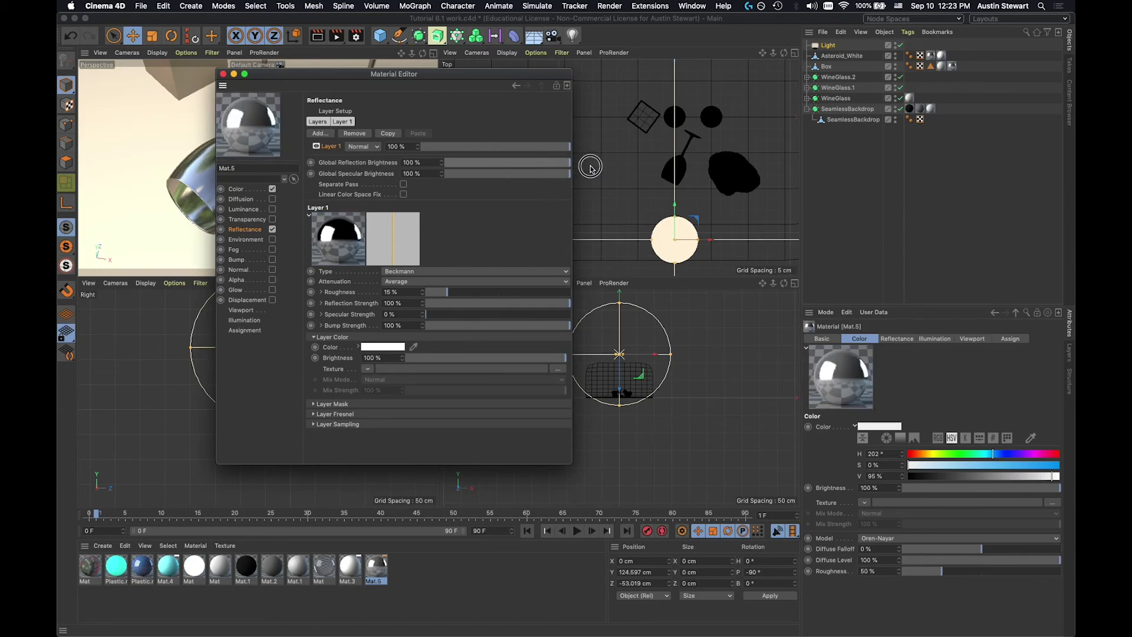
pyautogui.click(543, 164)
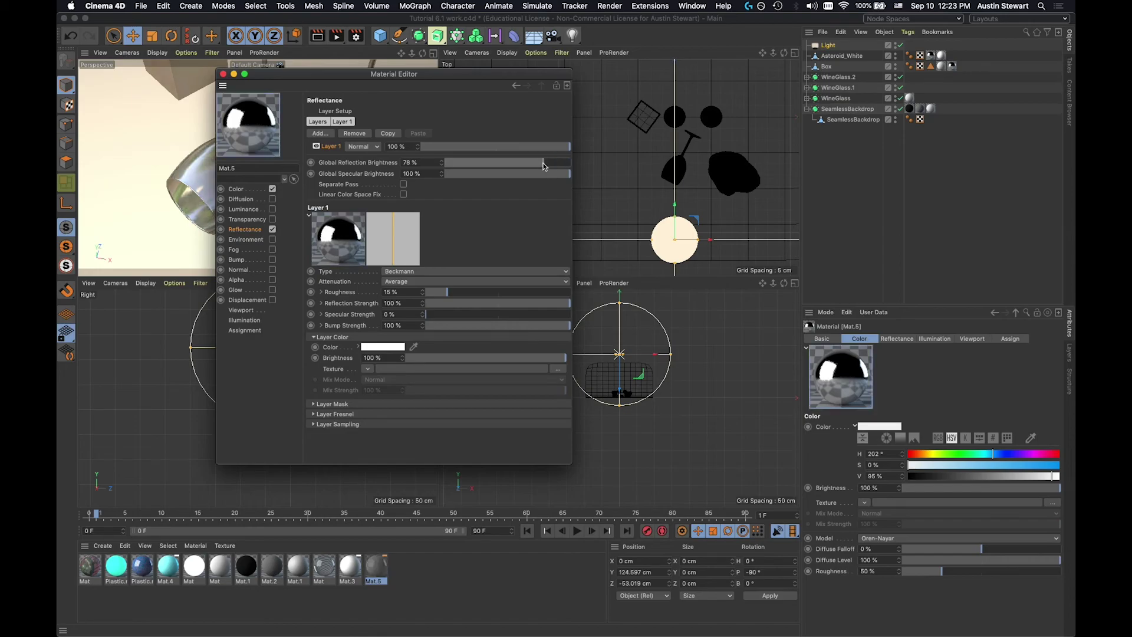
# Preview the tipped wine glass's reflections in the render from two angles, then close the Material Editor.
pyautogui.moveTo(307, 70); pyautogui.dragTo(638, 148)
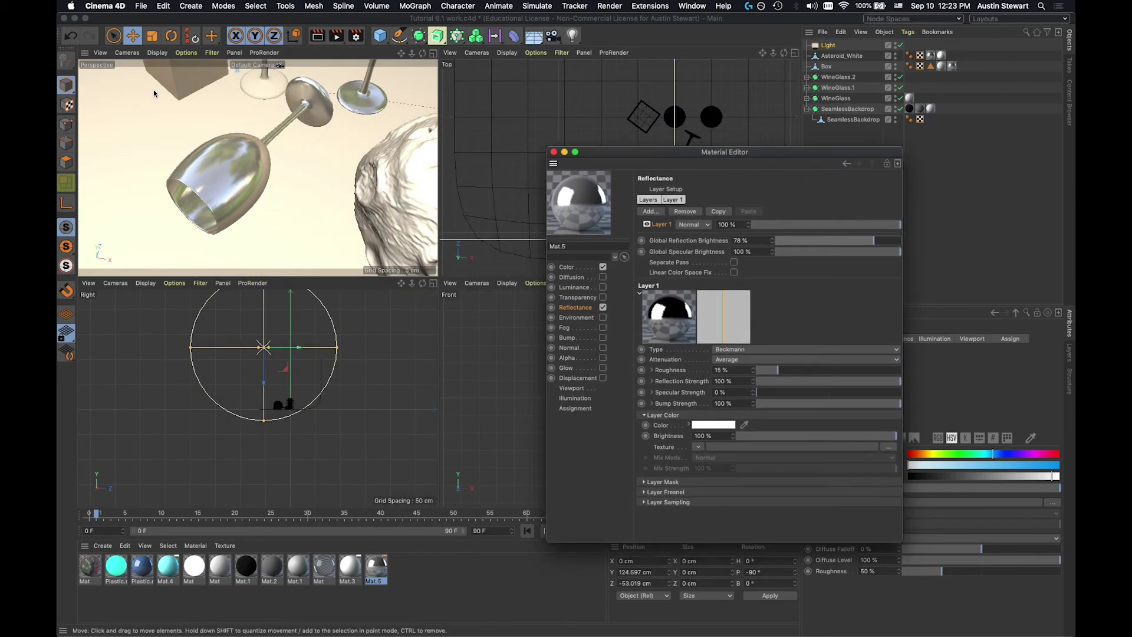
pyautogui.click(194, 187)
pyautogui.press('super+r')
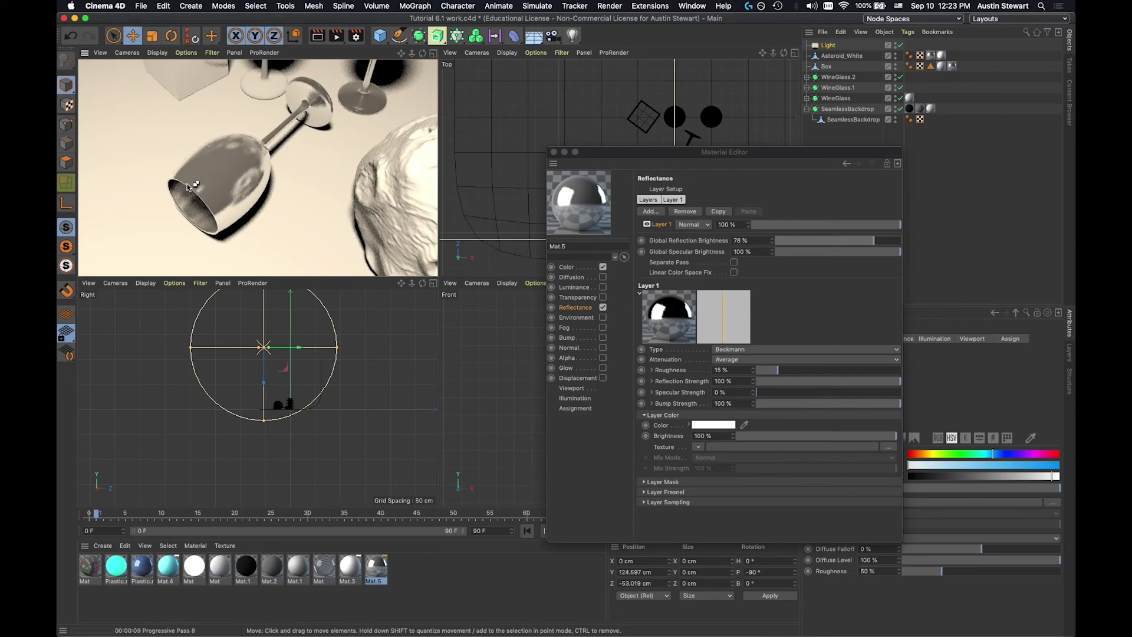
pyautogui.keyDown('alt'); pyautogui.moveTo(185, 176); pyautogui.dragTo(316, 212); pyautogui.keyUp('alt')
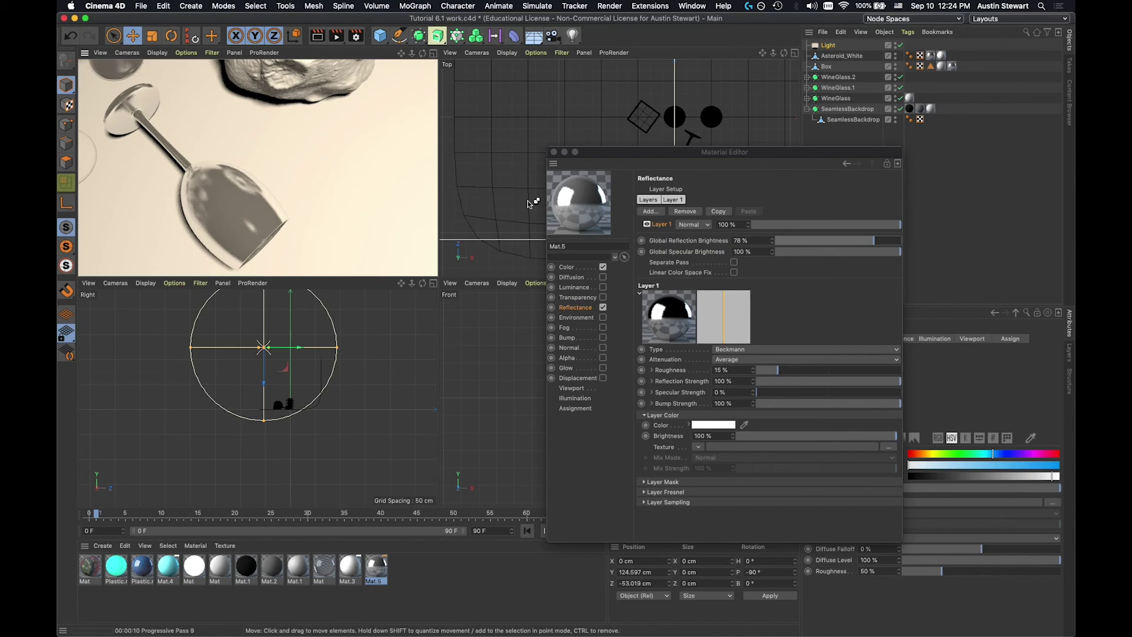
pyautogui.click(554, 152)
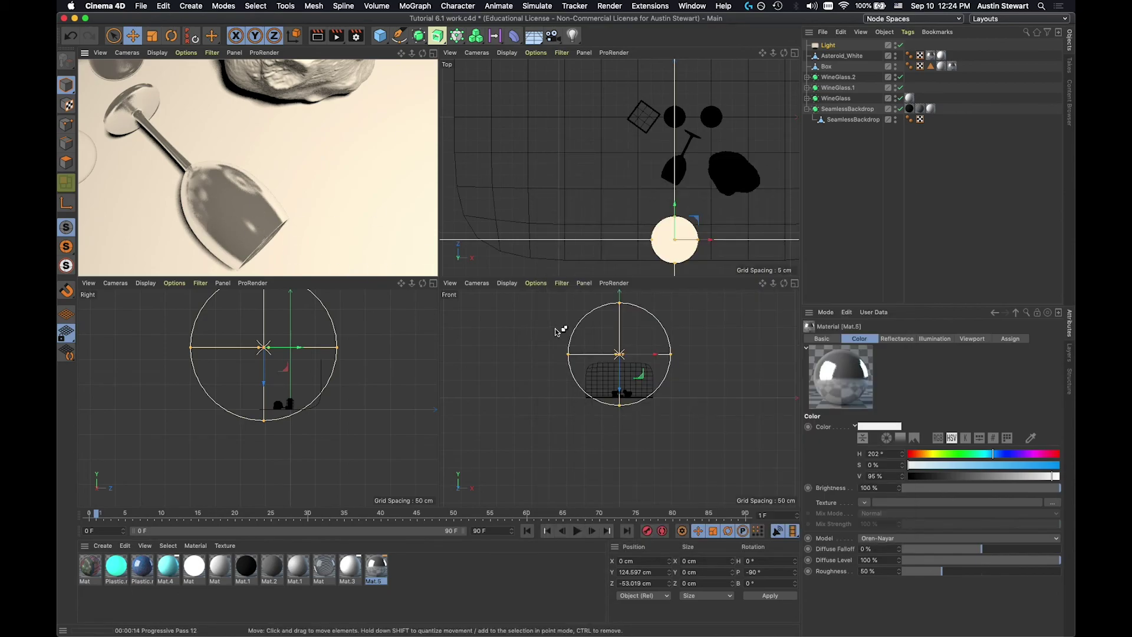
# Set the light's Visibility Multiplier to 1000% and preview its reflection on the tipped wine glass.
pyautogui.click(828, 45)
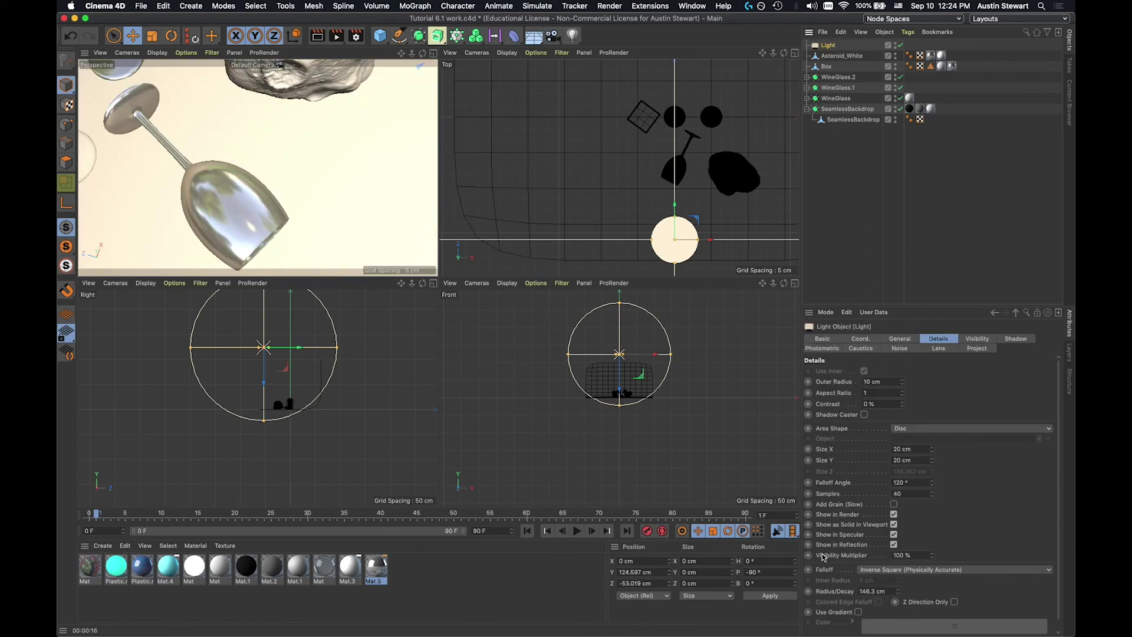
pyautogui.click(927, 558)
pyautogui.write('1000')
pyautogui.press('Return')
pyautogui.press('super+r')
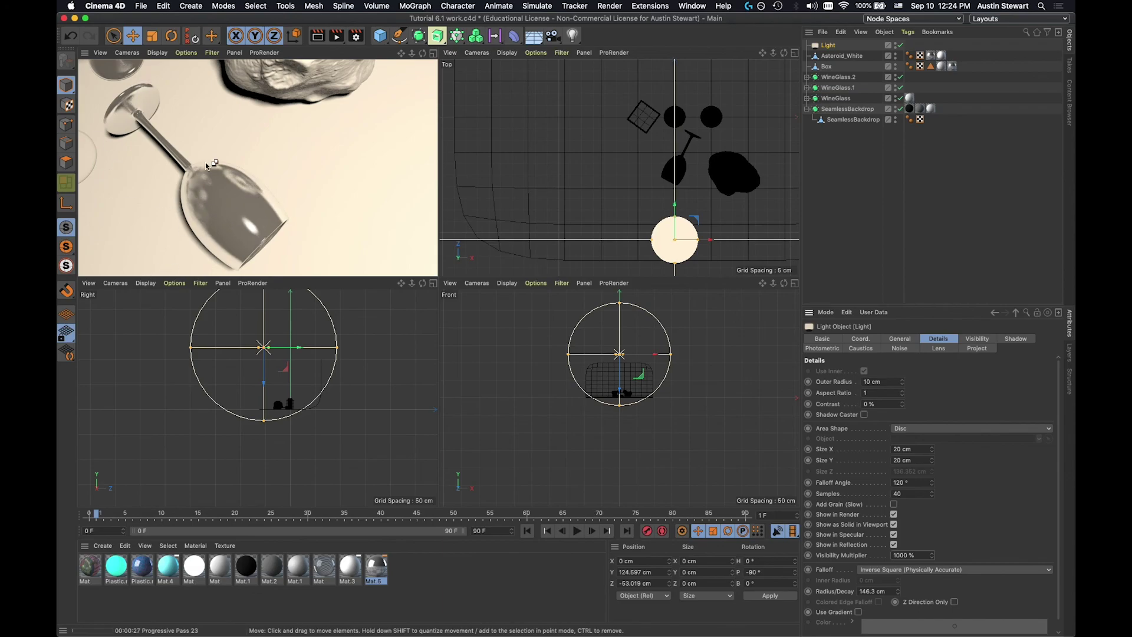
pyautogui.click(190, 175)
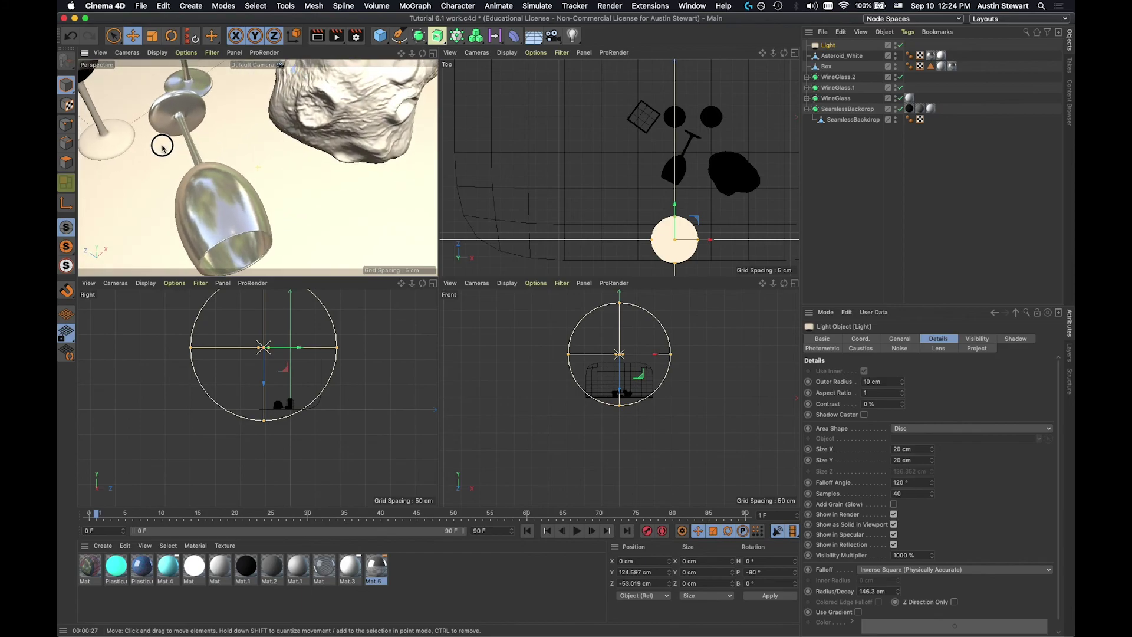